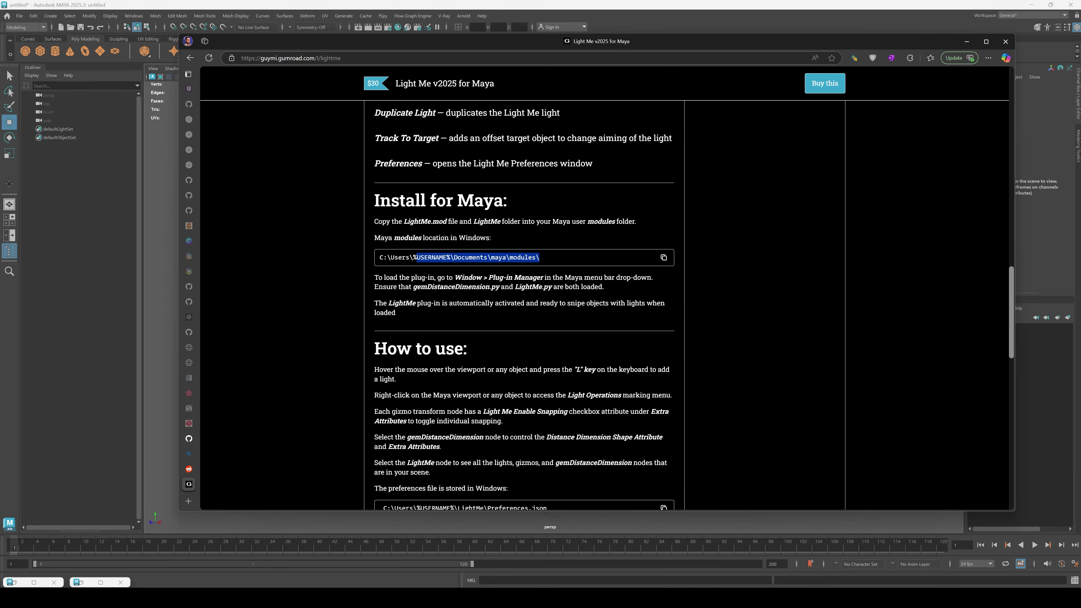
Copy the Maya modules path C:\Users\%USERNAME%\Documents\maya\modules\ from the web page and open that folder in File Explorer.
{"action": "left_click", "coordinate": [663, 258]}
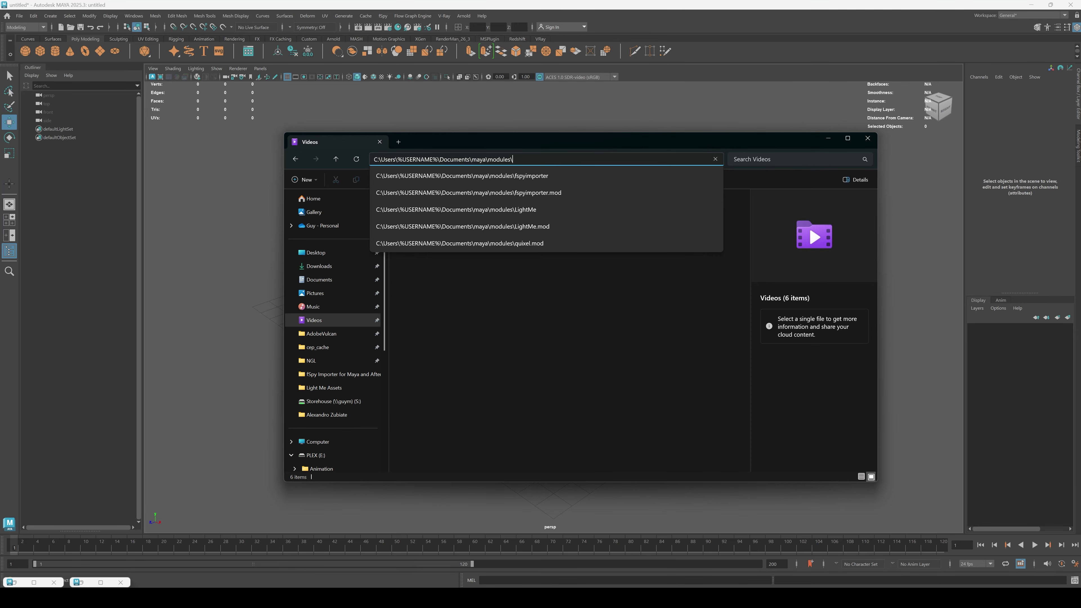
{"action": "key", "text": "Return"}
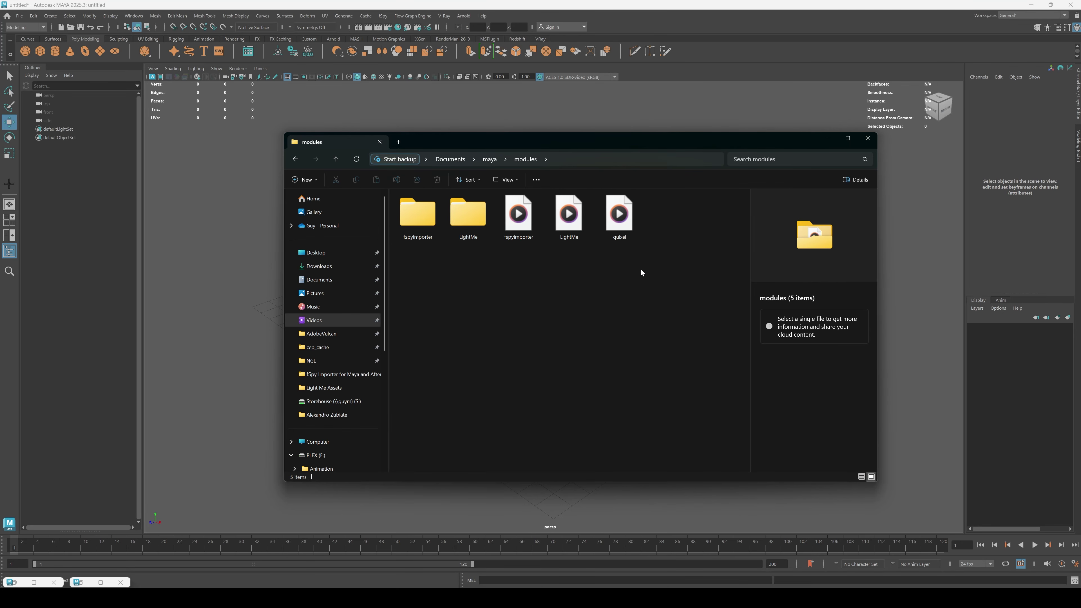
{"action": "left_click_drag", "start_coordinate": [495, 142], "coordinate": [672, 135]}
Check the LightMe archive's folder and .mod file against the modules folder and examine that folder's full path.
{"action": "left_click", "coordinate": [344, 263]}
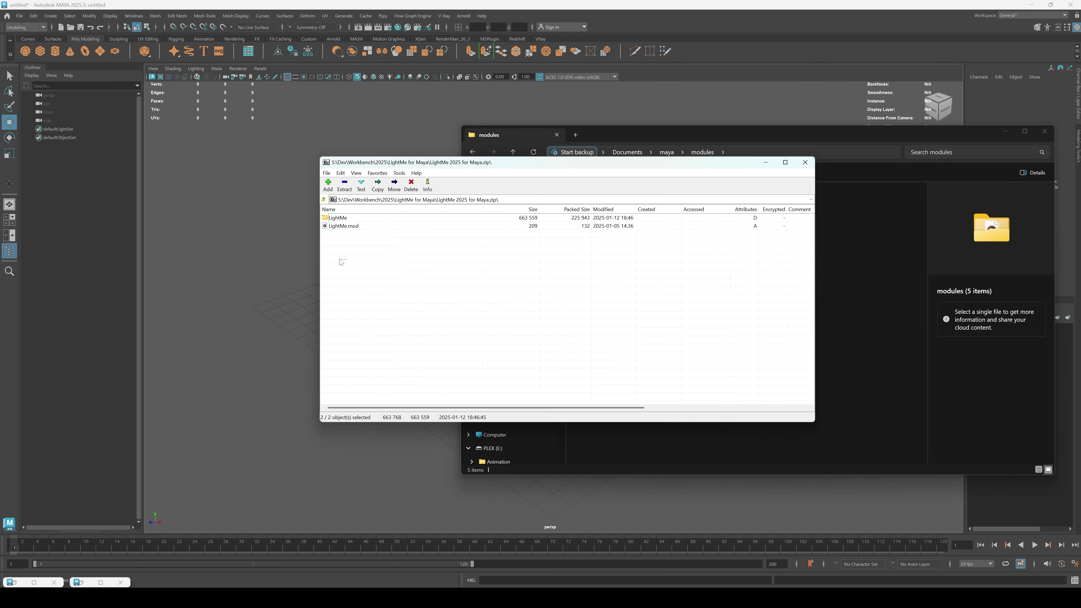
{"action": "left_click", "coordinate": [675, 137]}
{"action": "left_click_drag", "start_coordinate": [675, 138], "coordinate": [432, 127]}
{"action": "left_click", "coordinate": [543, 145]}
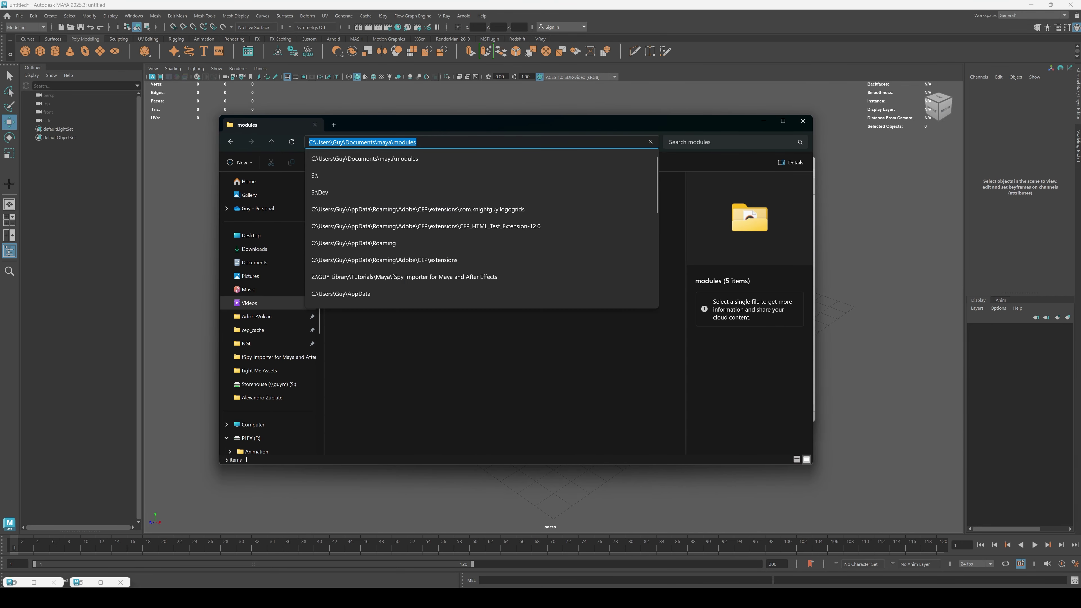
{"action": "double_click", "coordinate": [338, 142]}
{"action": "double_click", "coordinate": [360, 142]}
{"action": "double_click", "coordinate": [384, 142]}
{"action": "left_click", "coordinate": [527, 382]}
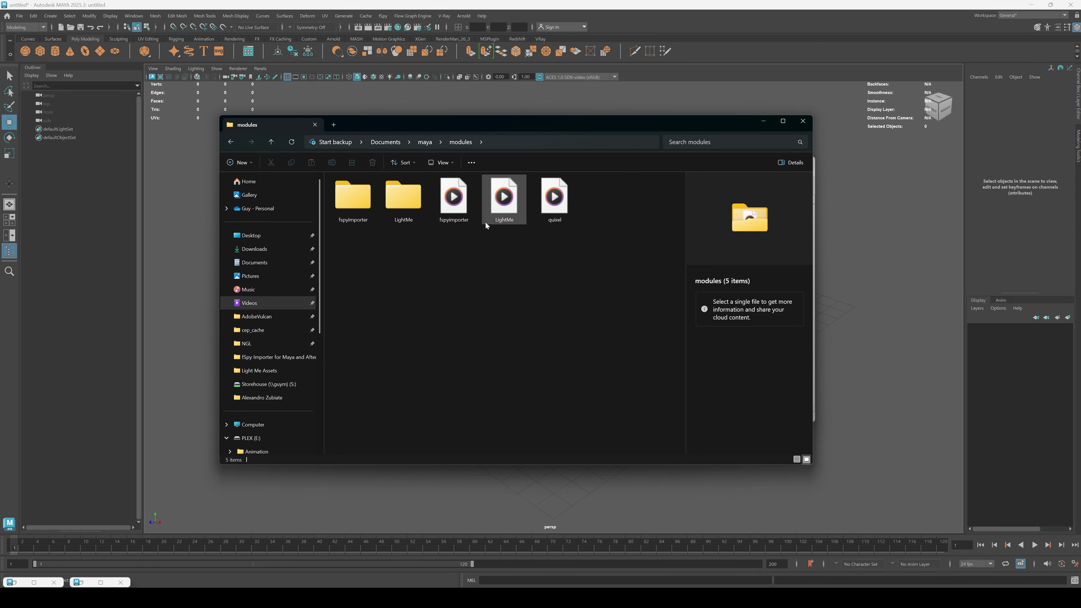
In Maya's Plug-in Manager, load all plug-ins of the LightMe module and close the manager.
{"action": "left_click", "coordinate": [133, 16]}
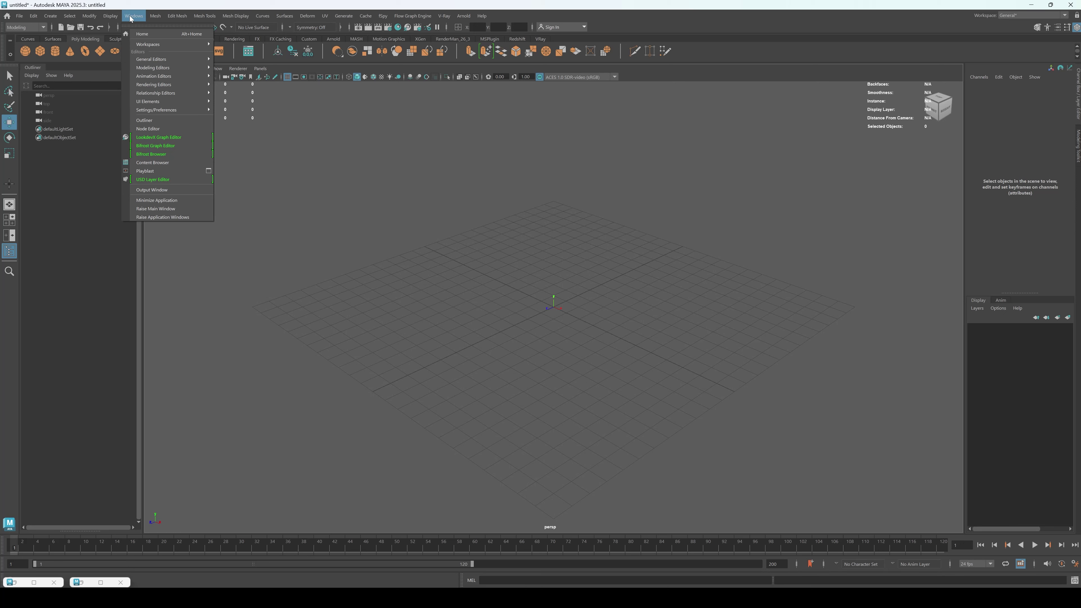
{"action": "left_click", "coordinate": [286, 169]}
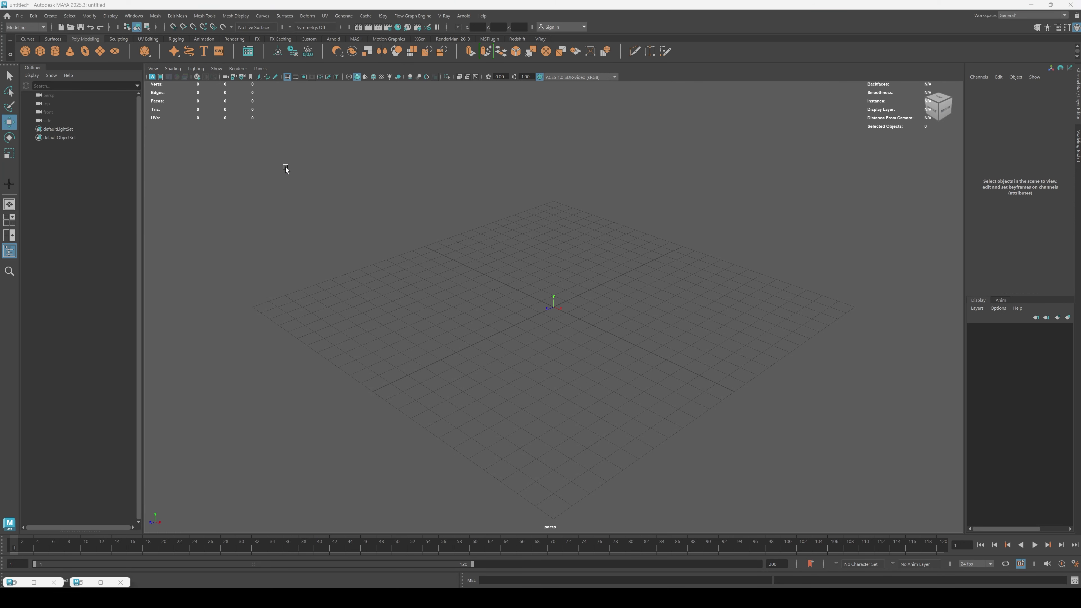
{"action": "left_click_drag", "start_coordinate": [708, 201], "coordinate": [486, 203]}
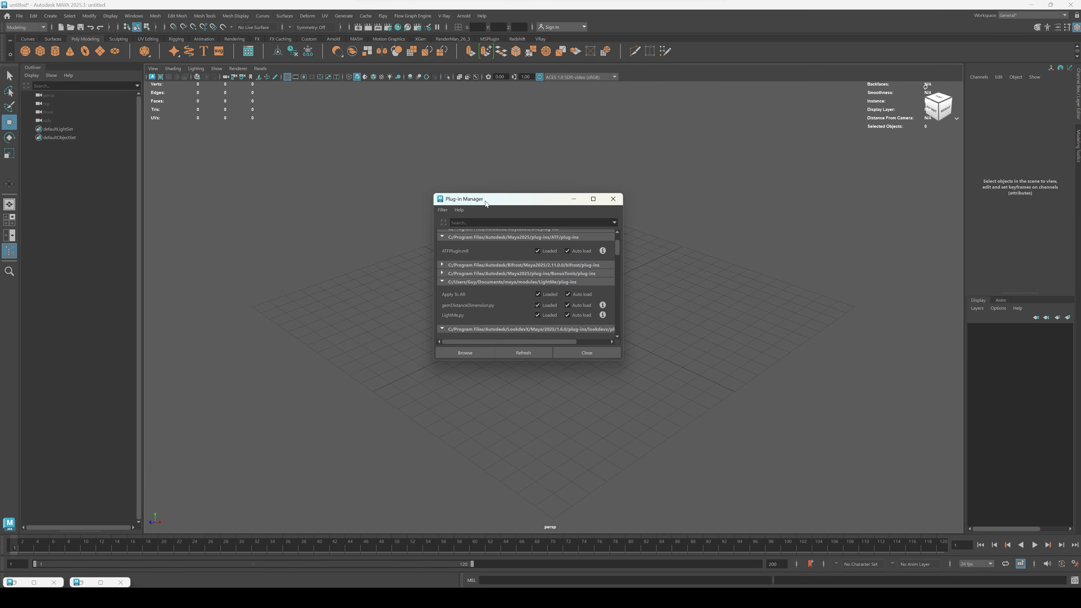
{"action": "left_click", "coordinate": [552, 294]}
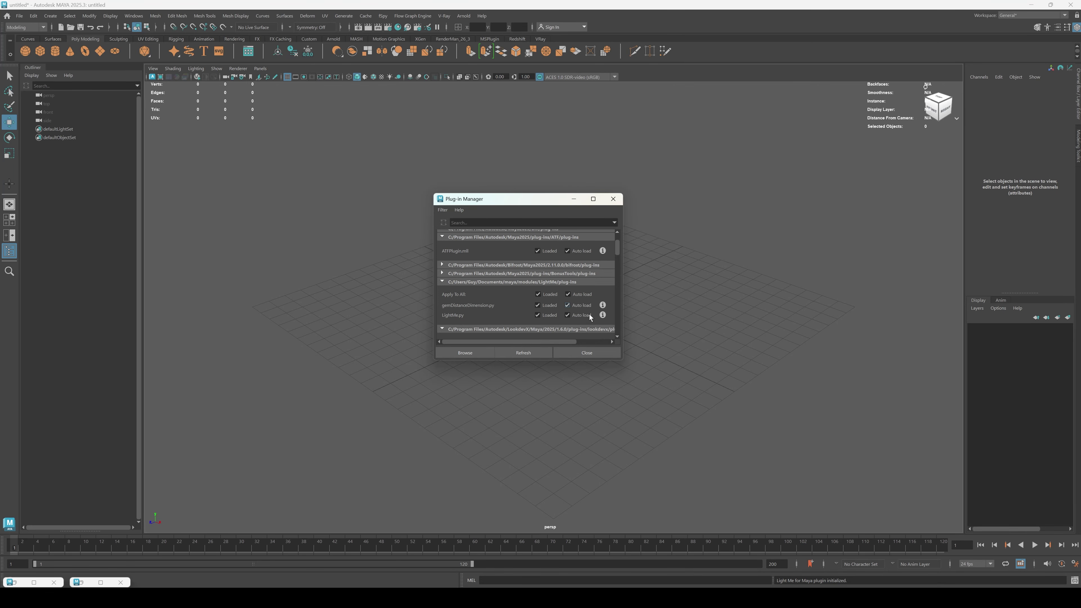
{"action": "left_click", "coordinate": [598, 353]}
{"action": "left_click_drag", "start_coordinate": [863, 581], "coordinate": [772, 582]}
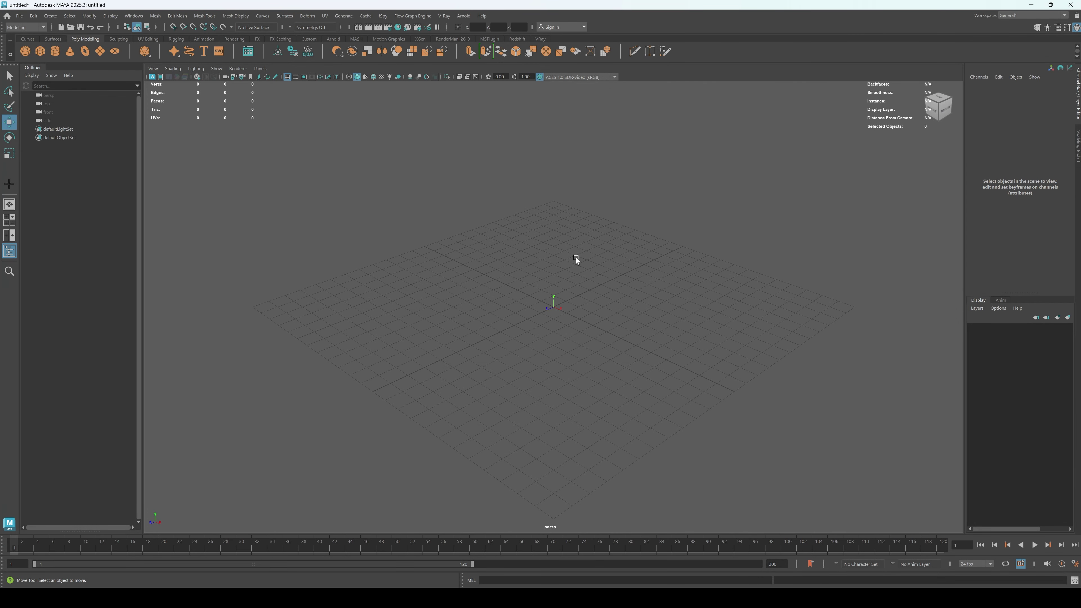
Add a light in the empty viewport through the Light Me light operations.
{"action": "right_click", "coordinate": [575, 259]}
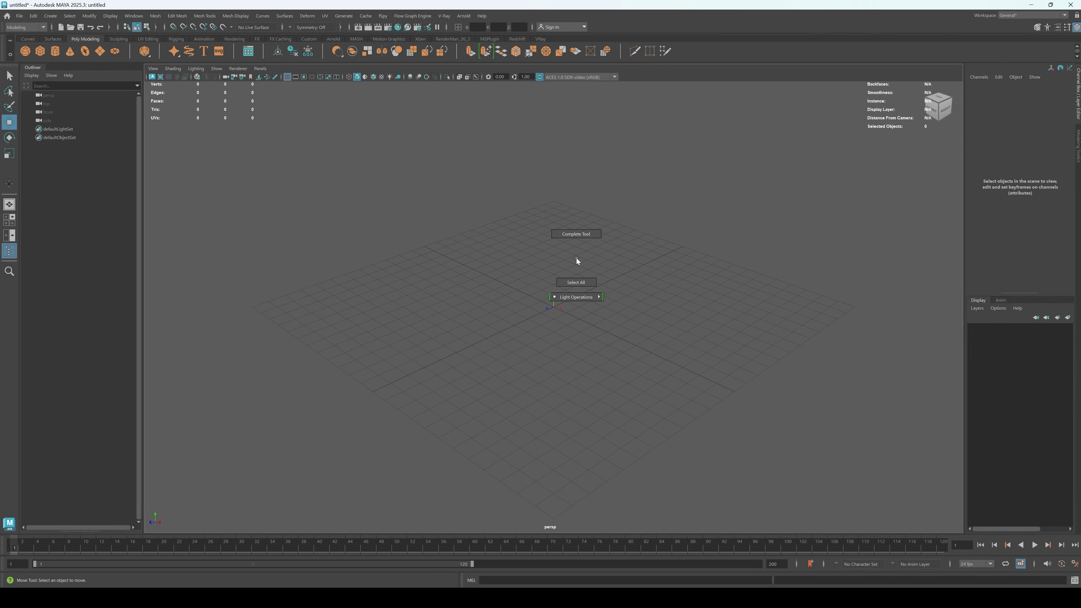
{"action": "mouse_move", "coordinate": [572, 298]}
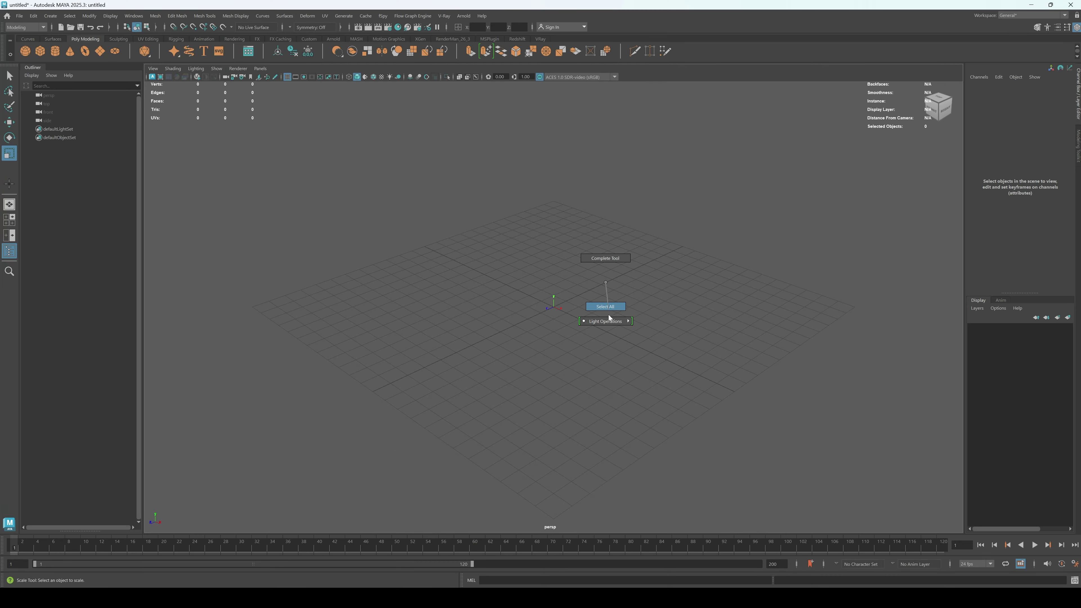
{"action": "mouse_move", "coordinate": [610, 321]}
{"action": "left_click", "coordinate": [655, 322]}
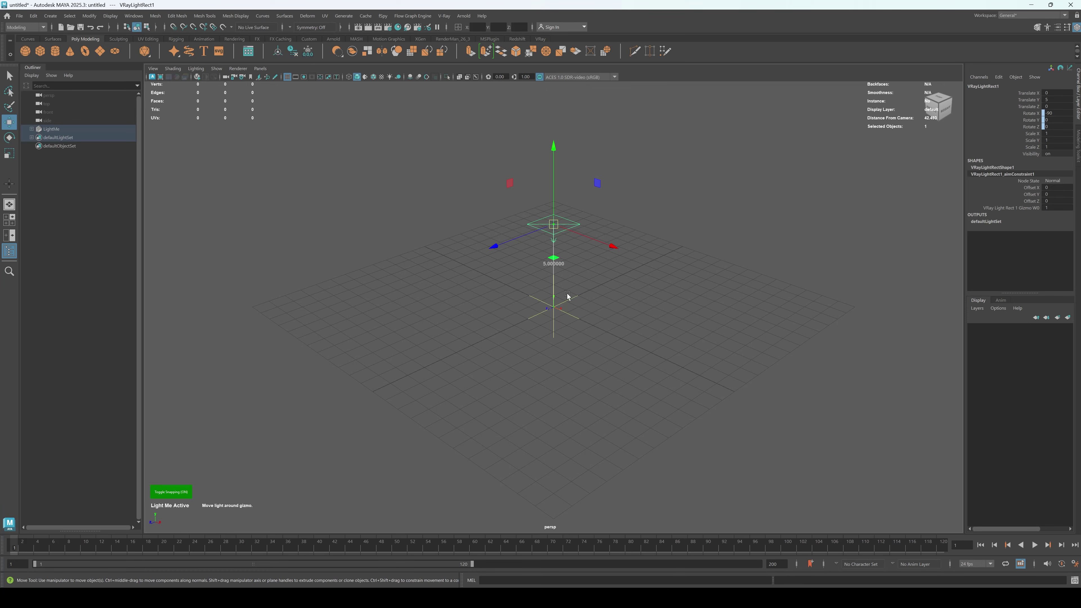
Move the V-Ray rectangle light around its gizmo to about X 4.97, Y 6.04, Z -5.75.
{"action": "left_click_drag", "start_coordinate": [567, 294], "coordinate": [592, 318]}
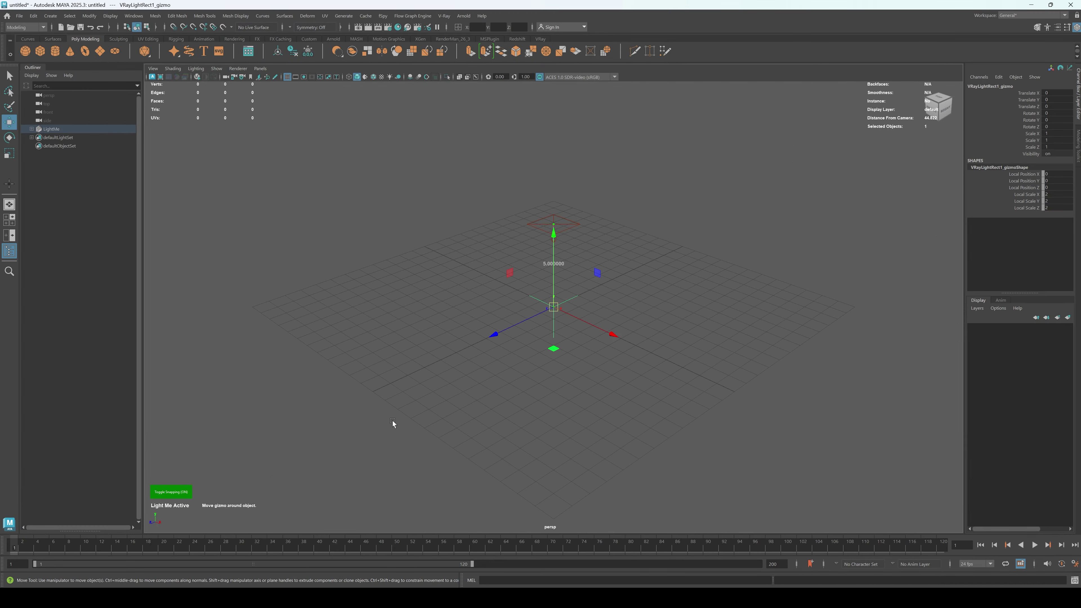
{"action": "left_click", "coordinate": [574, 230]}
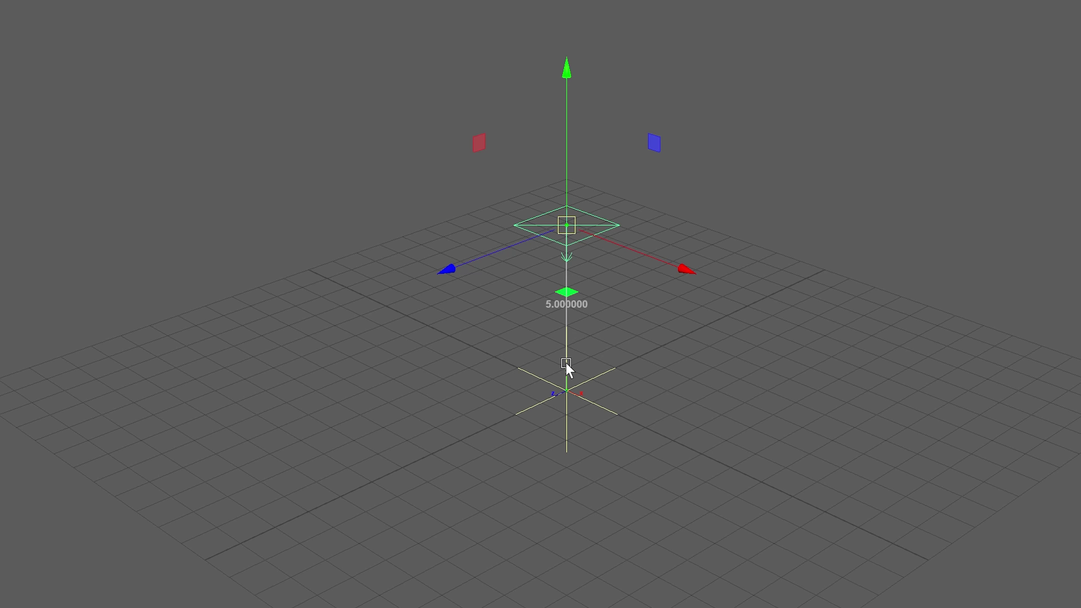
{"action": "left_click_drag", "start_coordinate": [573, 227], "coordinate": [698, 203]}
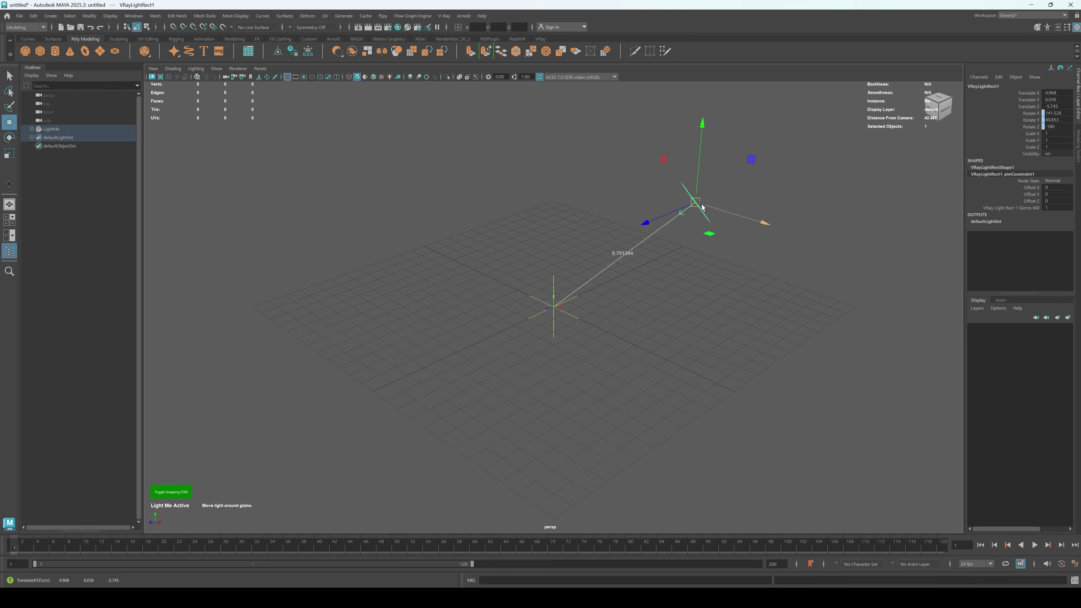
Select the light's gizmo and delete the whole LightMe group it belongs to.
{"action": "left_click", "coordinate": [554, 336]}
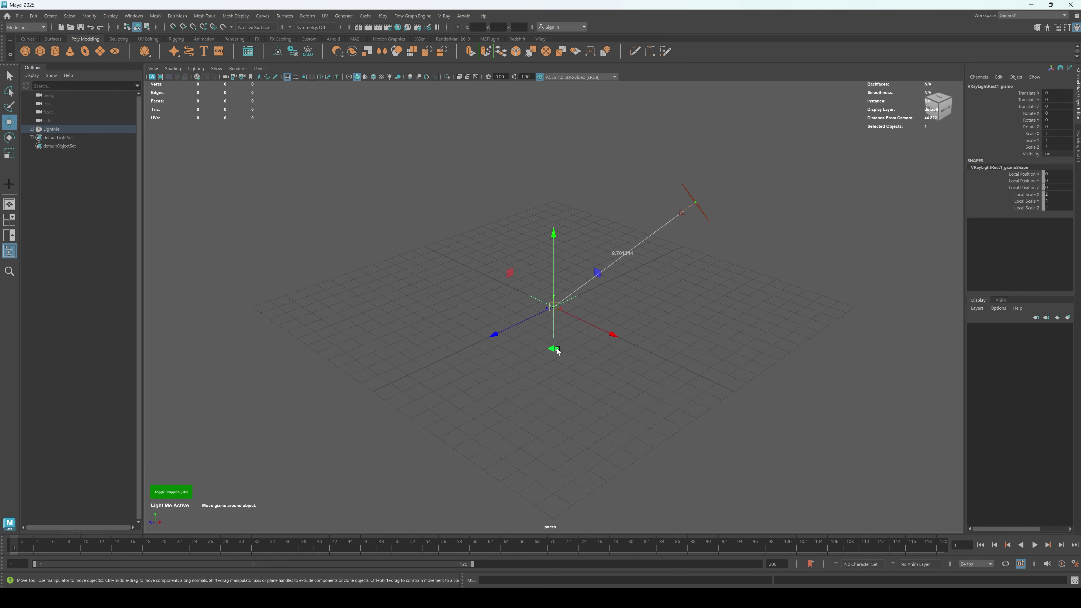
{"action": "key", "text": "Up"}
{"action": "key", "text": "Delete"}
Open the Light Me Preferences from the light operations and place the window beside the scene grid.
{"action": "right_click", "coordinate": [563, 251]}
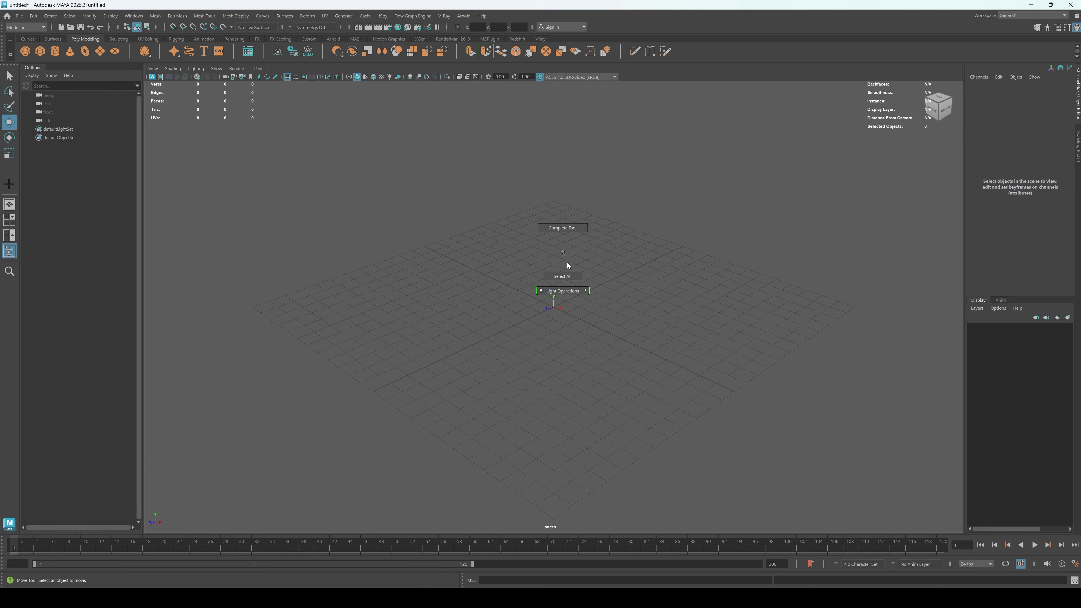
{"action": "left_click", "coordinate": [570, 294]}
{"action": "left_click_drag", "start_coordinate": [511, 229], "coordinate": [223, 199]}
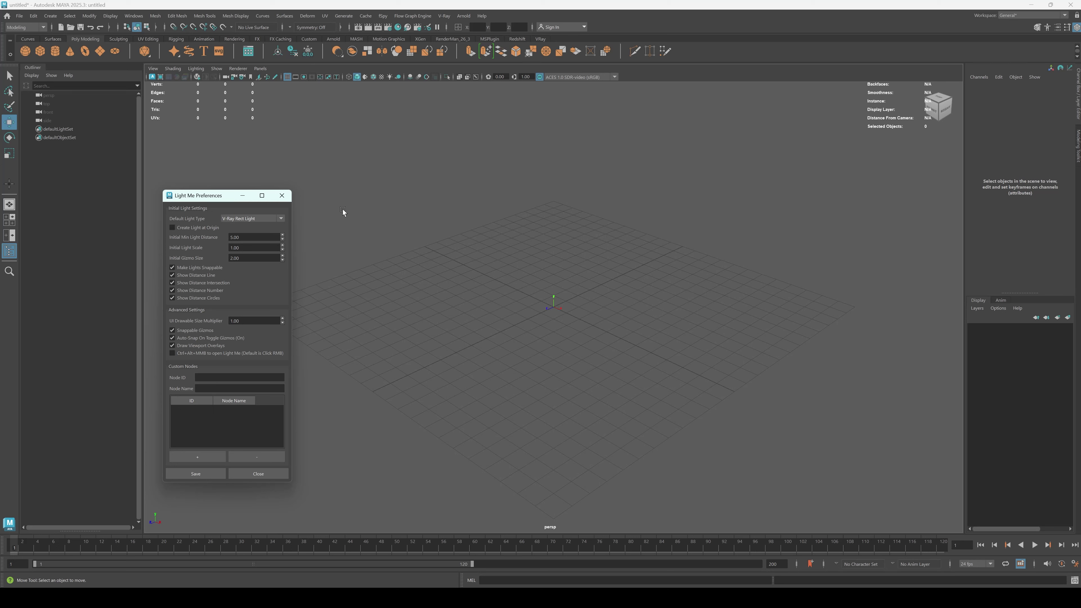
{"action": "left_click", "coordinate": [737, 196]}
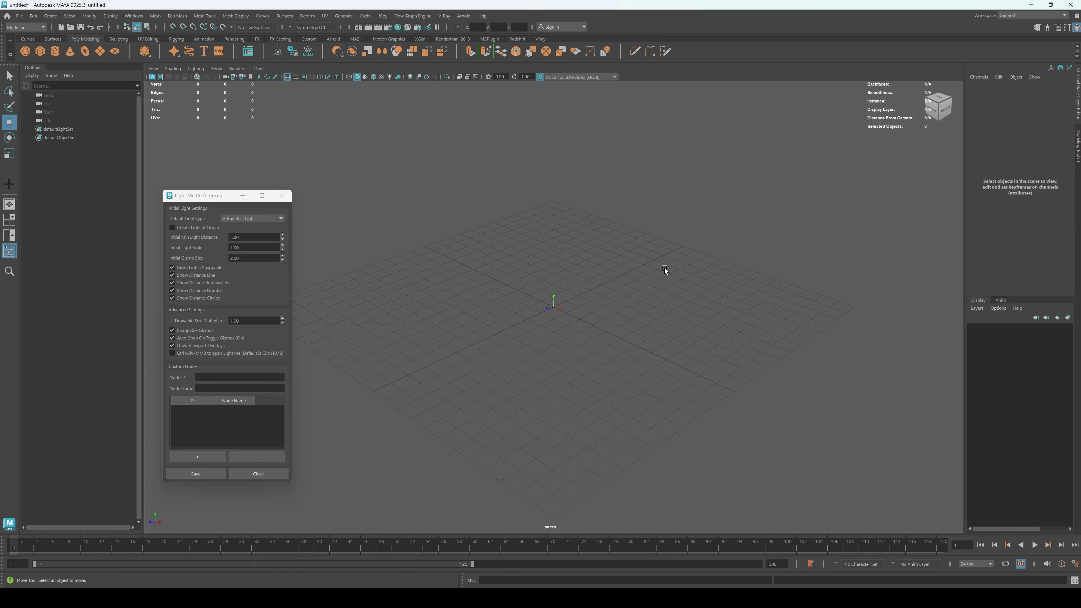
Add a new Light Me light in the viewport and expand the LightMe group to inspect its light and gizmo.
{"action": "key", "text": "l"}
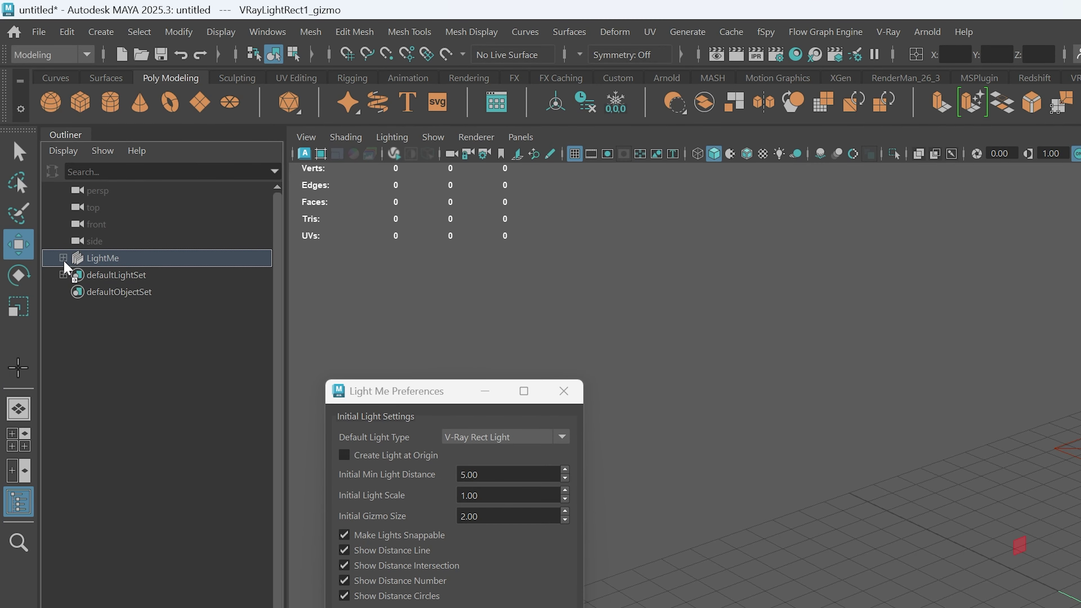
{"action": "left_click", "coordinate": [63, 258]}
{"action": "left_click_drag", "start_coordinate": [128, 274], "coordinate": [148, 299]}
{"action": "left_click", "coordinate": [148, 295]}
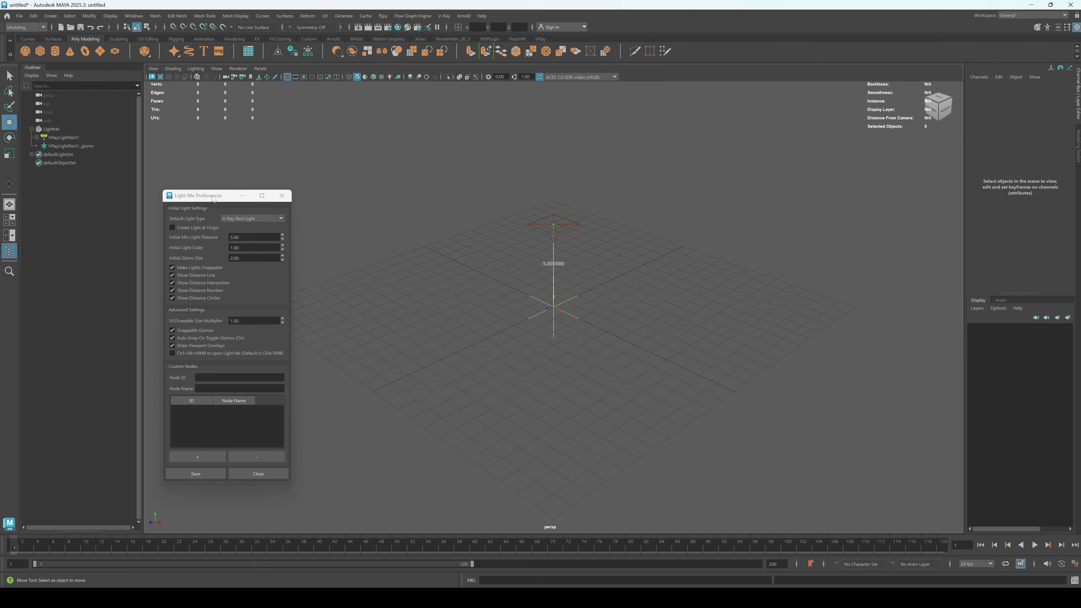
Review the available default light types in Light Me Preferences and close the window.
{"action": "left_click", "coordinate": [261, 220]}
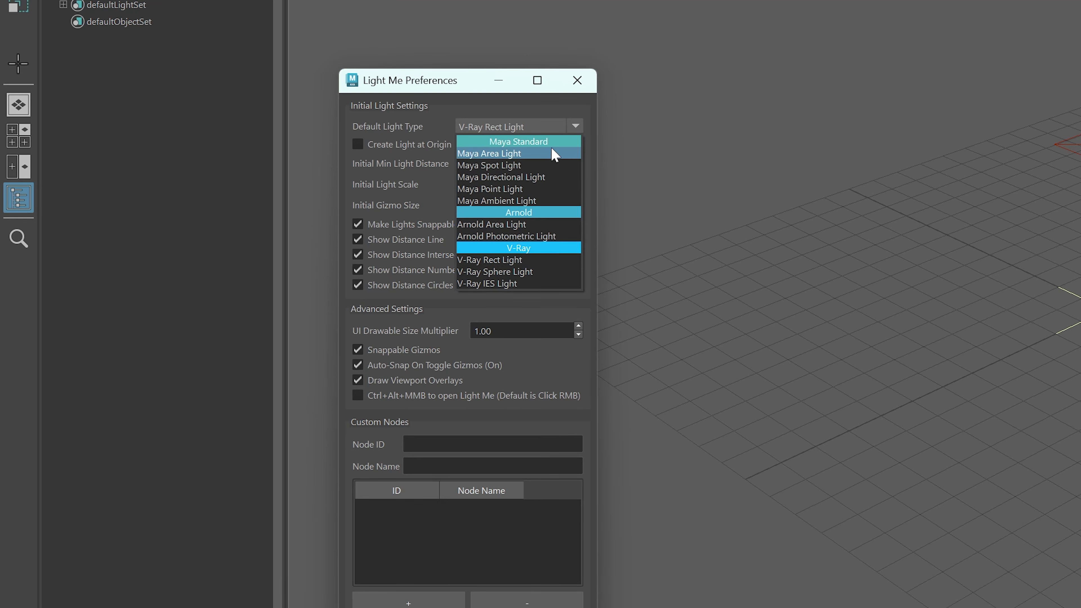
{"action": "left_click", "coordinate": [711, 39]}
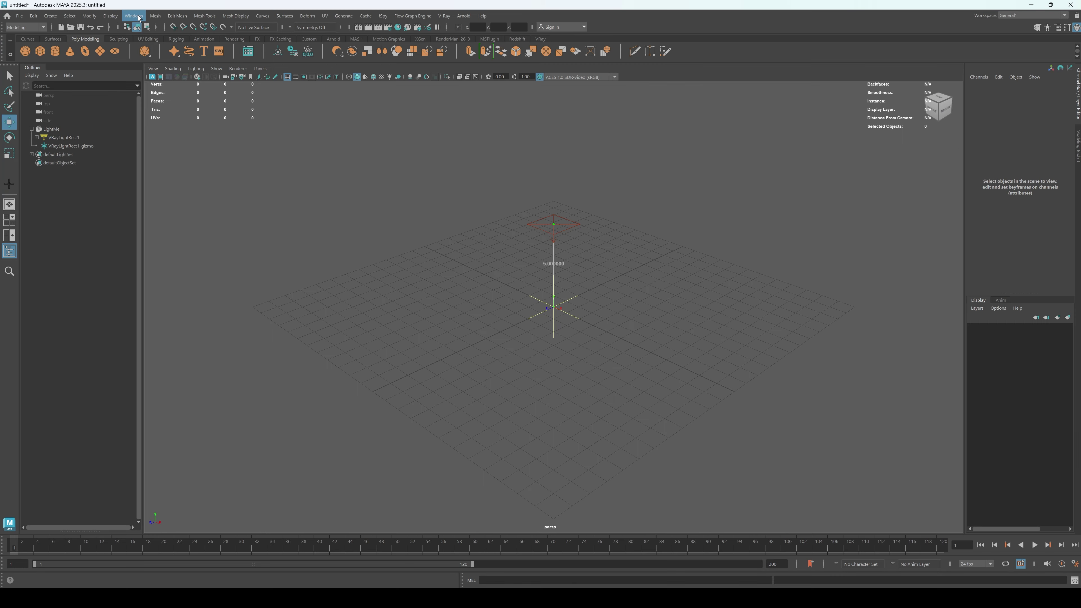
Load the redshift4maya.mll and RenderMan_for_Maya.py plug-ins through the Plug-in Manager.
{"action": "left_click", "coordinate": [138, 18]}
{"action": "left_click", "coordinate": [243, 181]}
{"action": "left_click_drag", "start_coordinate": [1080, 128], "coordinate": [342, 145]}
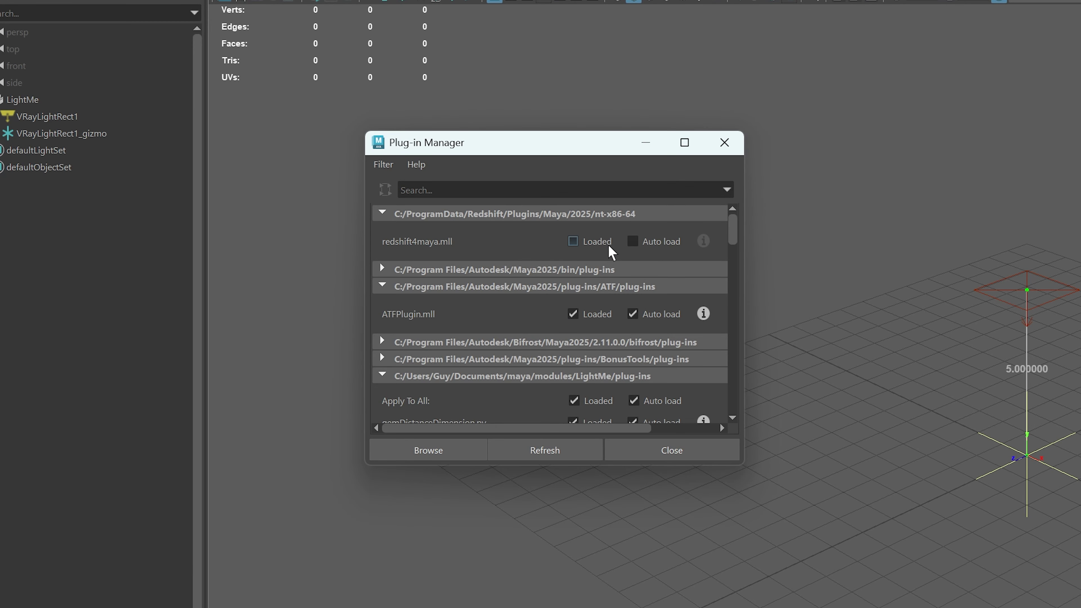
{"action": "left_click", "coordinate": [595, 241]}
{"action": "scroll", "coordinate": [630, 277], "scroll_direction": "down", "scroll_amount": 5}
{"action": "left_click", "coordinate": [572, 320]}
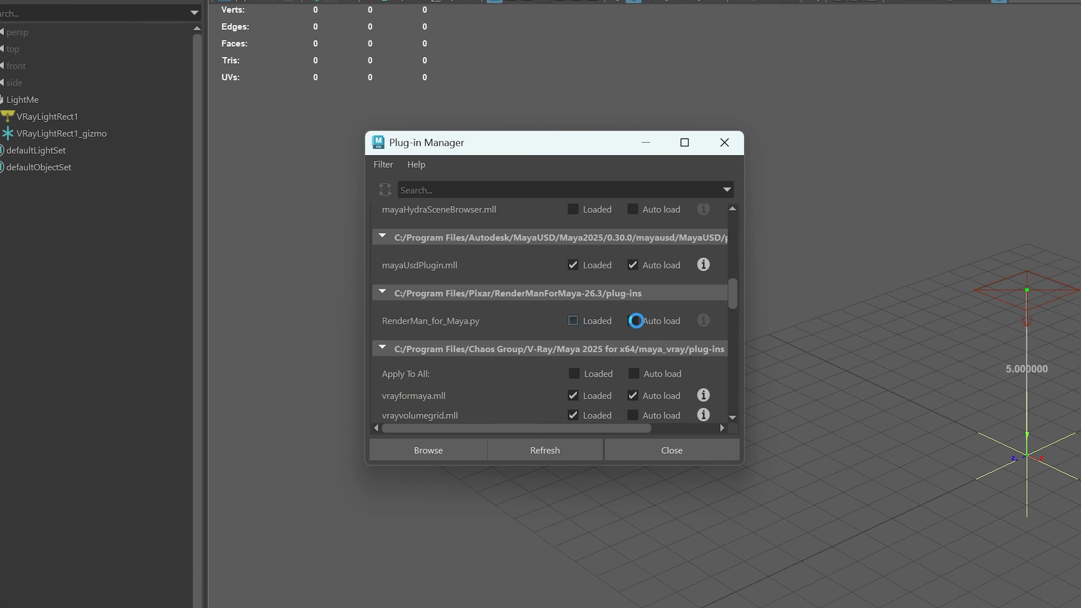
Set the default light type in Light Me Preferences to Redshift Physical Light (Area) and save the preferences.
{"action": "right_click_drag", "start_coordinate": [329, 206], "coordinate": [375, 255]}
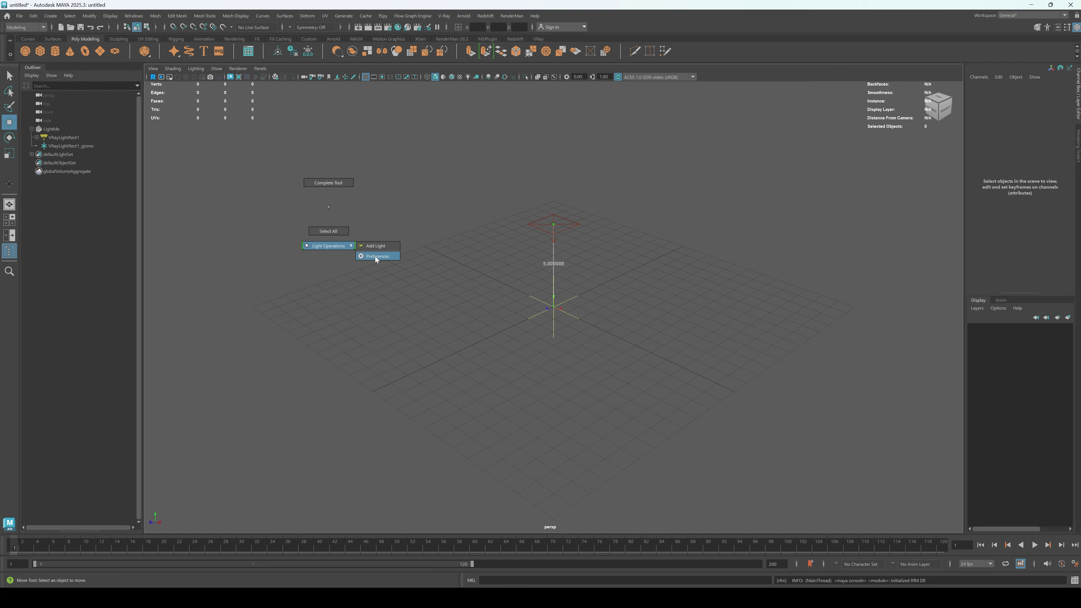
{"action": "left_click_drag", "start_coordinate": [485, 232], "coordinate": [292, 185]}
{"action": "left_click", "coordinate": [580, 69]}
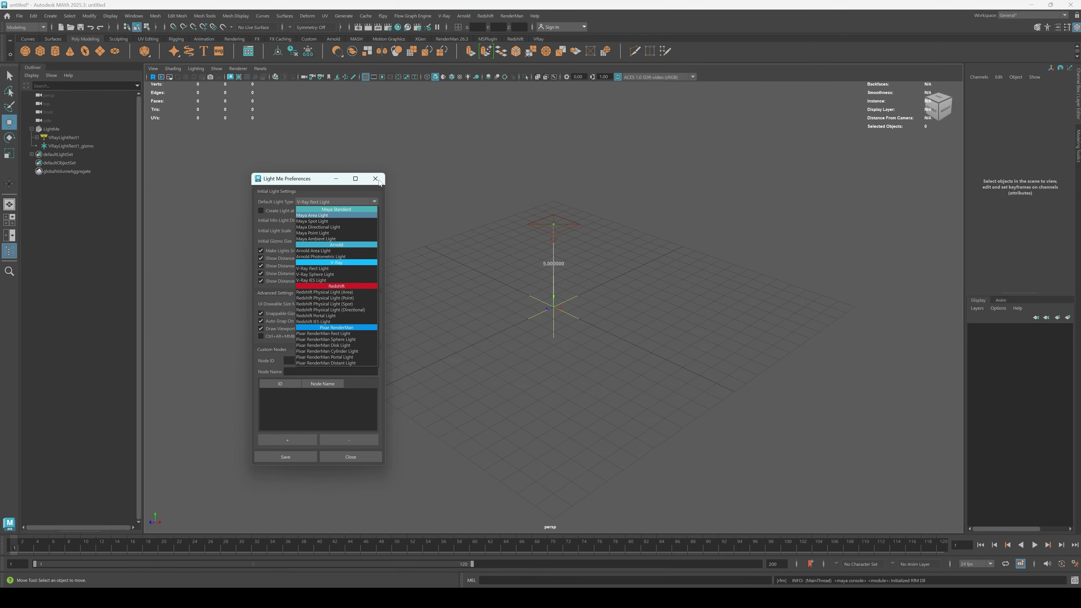
{"action": "left_click", "coordinate": [349, 294]}
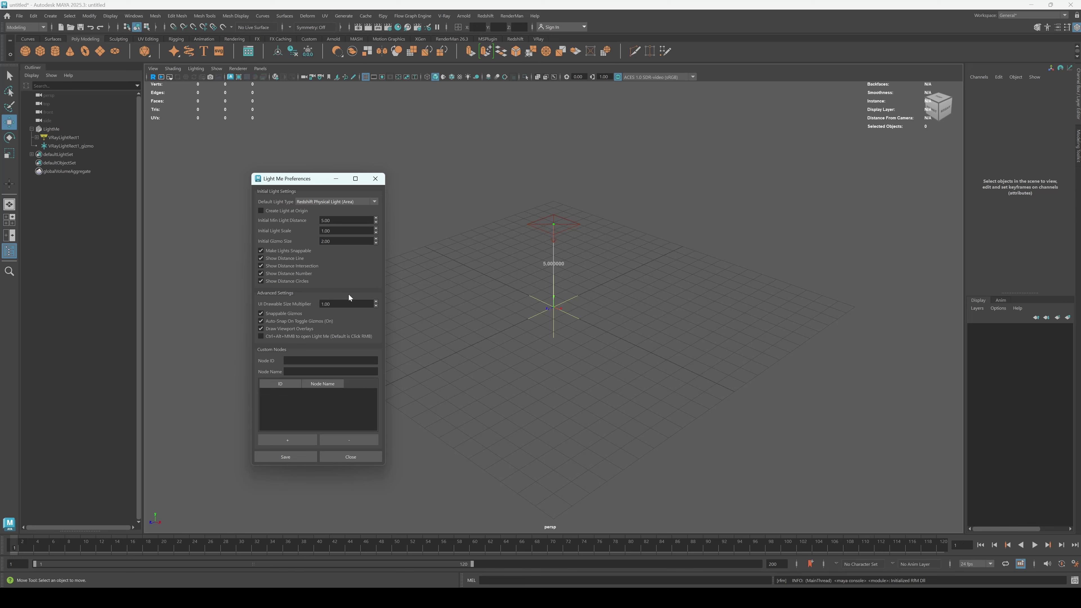
{"action": "left_click", "coordinate": [294, 456]}
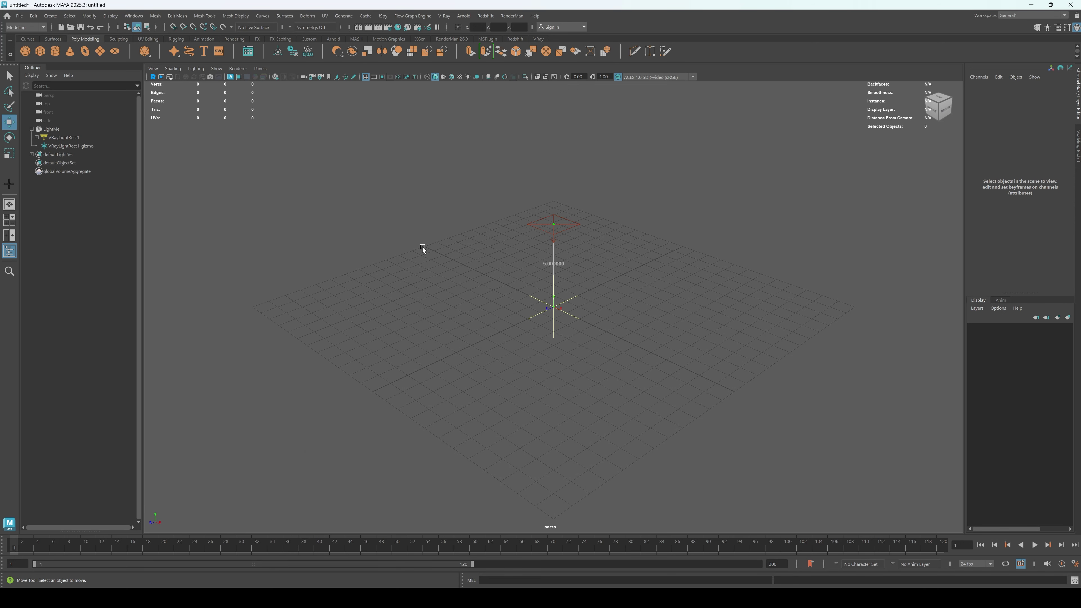
Add a Redshift area light with Light Me and move it around its gizmo, about 6.14 units away.
{"action": "key", "text": "l"}
{"action": "left_click", "coordinate": [69, 155]}
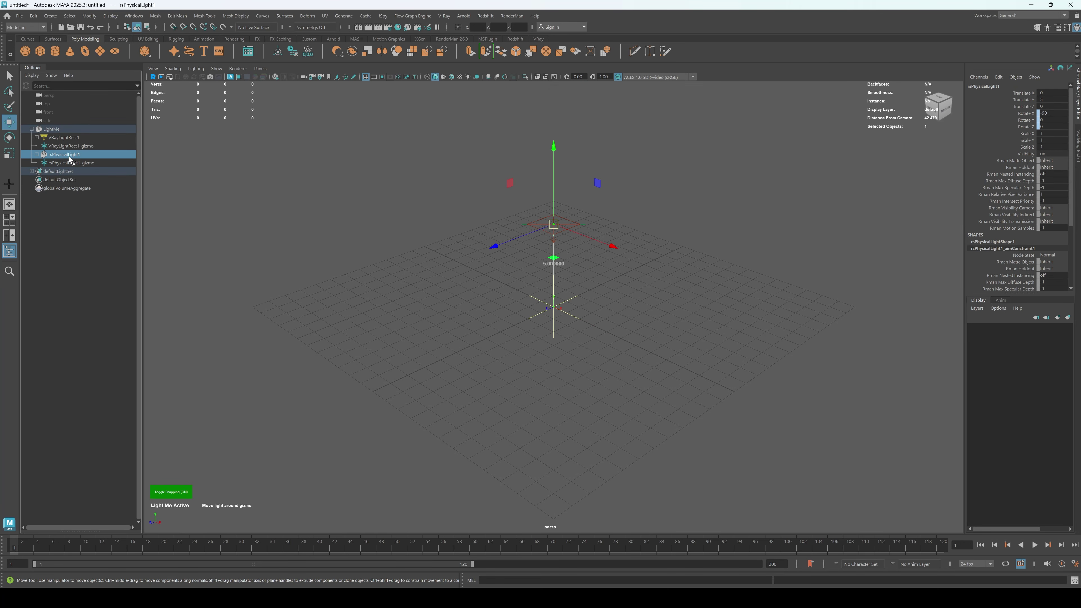
{"action": "left_click_drag", "start_coordinate": [543, 228], "coordinate": [528, 360]}
Compare the Redshift light and its gizmo in the Outliner, delete VRayLightRect1, and select rsPhysicalLight1.
{"action": "left_click", "coordinate": [72, 154]}
{"action": "left_click", "coordinate": [85, 162]}
{"action": "left_click", "coordinate": [82, 155]}
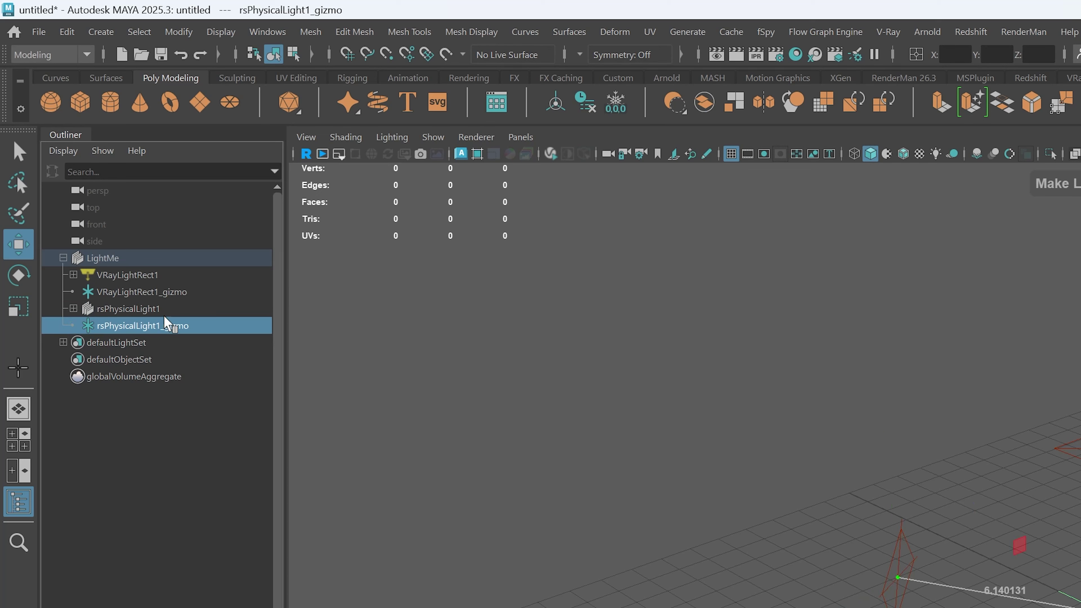
{"action": "left_click", "coordinate": [169, 277]}
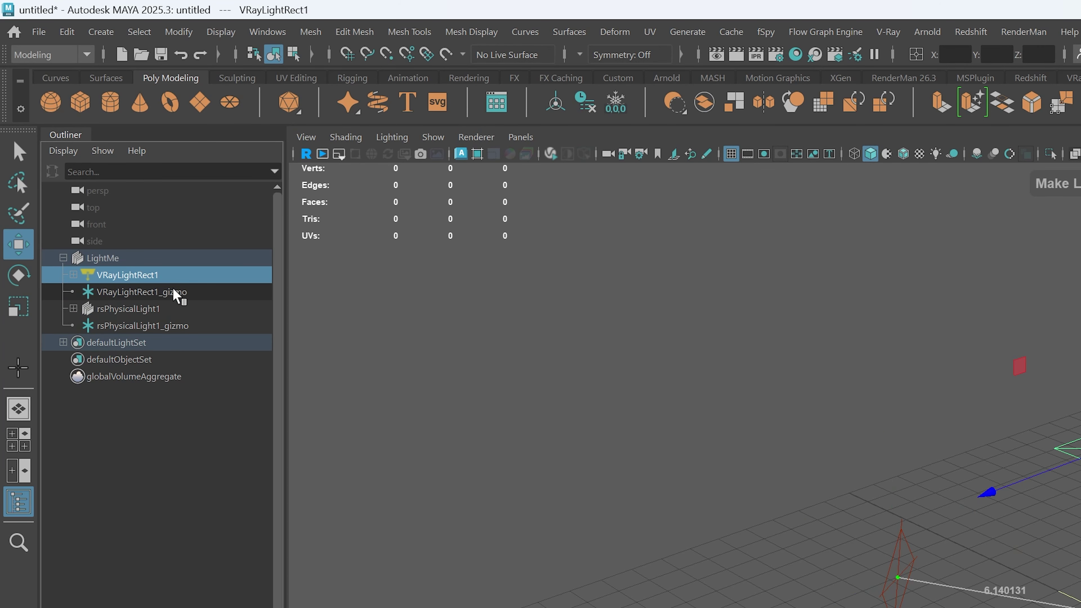
{"action": "key", "text": "Delete"}
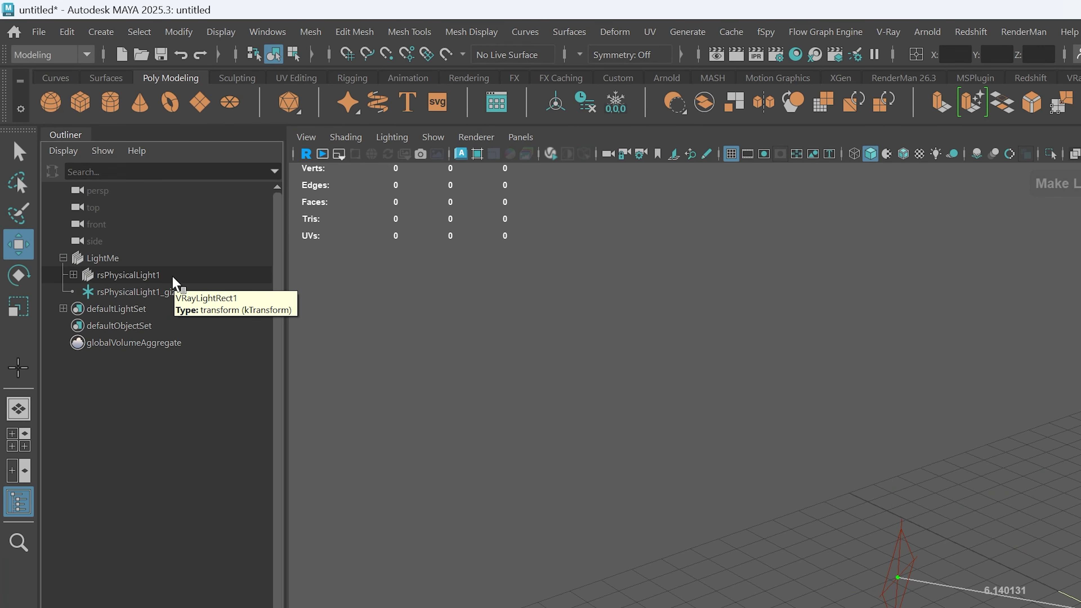
{"action": "left_click", "coordinate": [170, 277]}
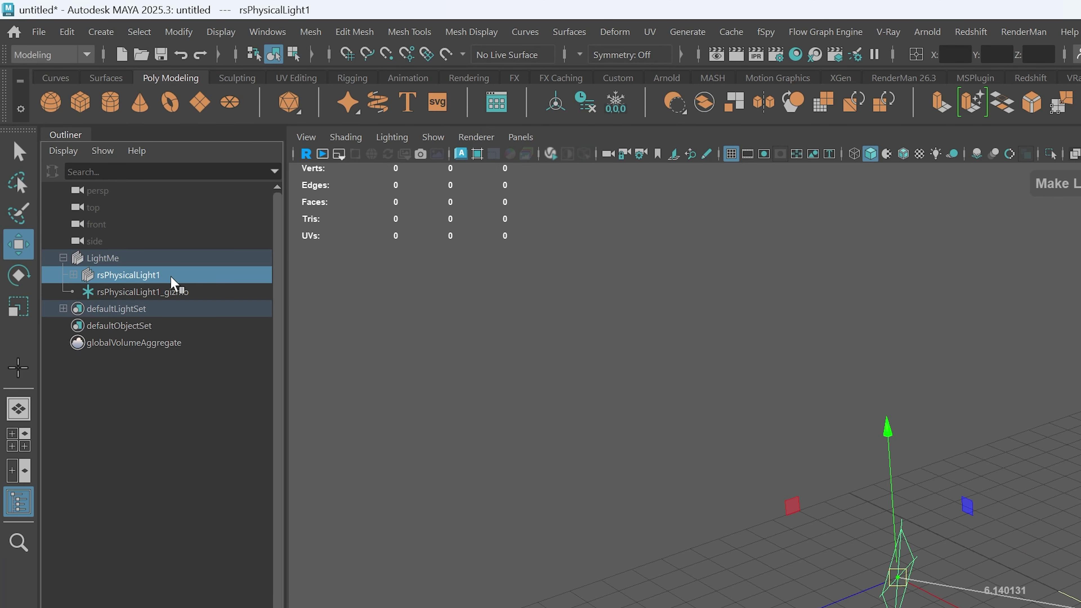
Delete rsPhysicalLight1 and add a Redshift area light to the platonic solid with Light Me.
{"action": "key", "text": "Delete"}
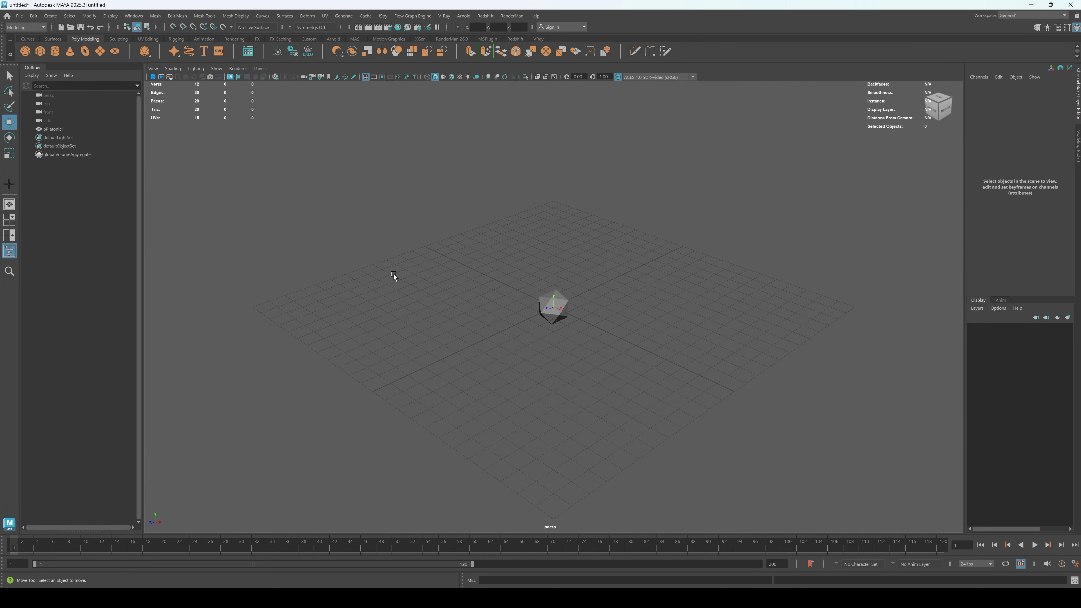
{"action": "right_click_drag", "start_coordinate": [395, 274], "coordinate": [395, 314]}
{"action": "right_click_drag", "start_coordinate": [460, 321], "coordinate": [433, 312]}
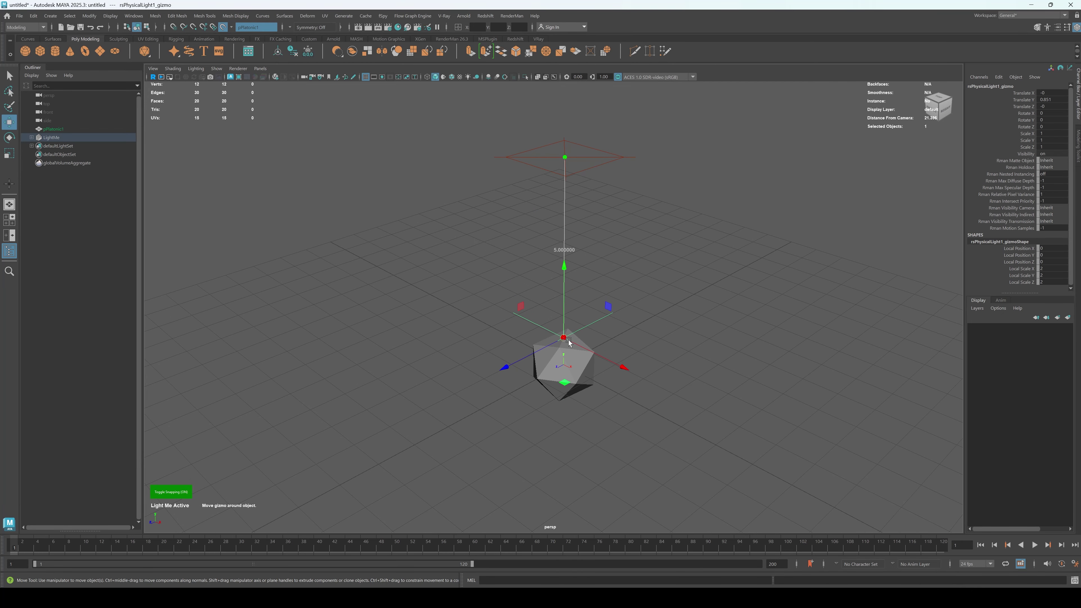
Slide the new light's gizmo from the top of the platonic solid across its surface.
{"action": "middle_click_drag", "start_coordinate": [565, 342], "coordinate": [551, 317], "text": "alt"}
{"action": "right_click_drag", "start_coordinate": [550, 317], "coordinate": [662, 312], "text": "alt"}
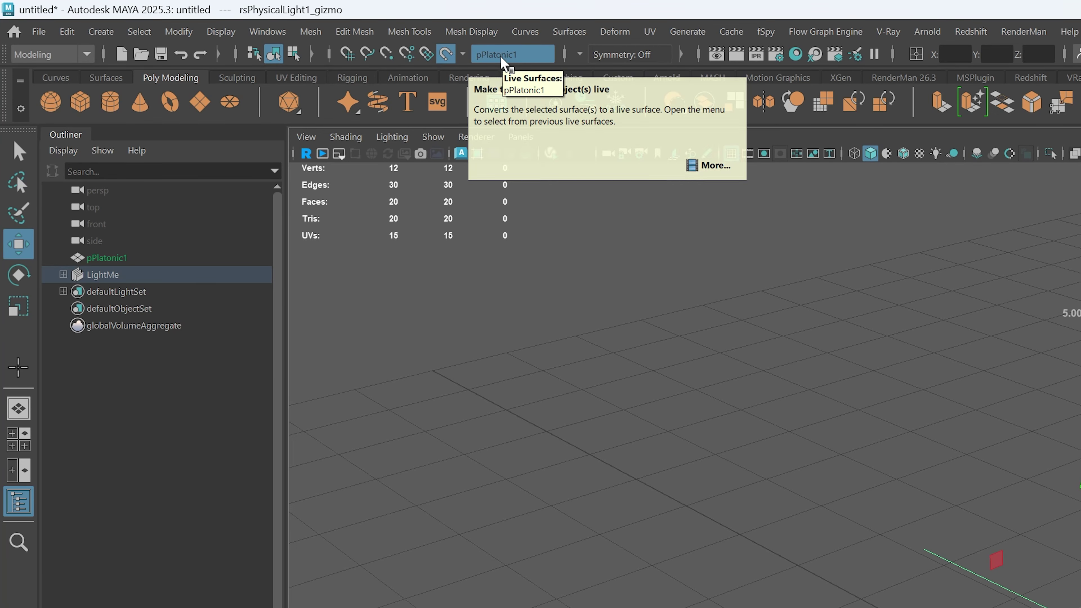
{"action": "left_click_drag", "start_coordinate": [543, 314], "coordinate": [539, 357]}
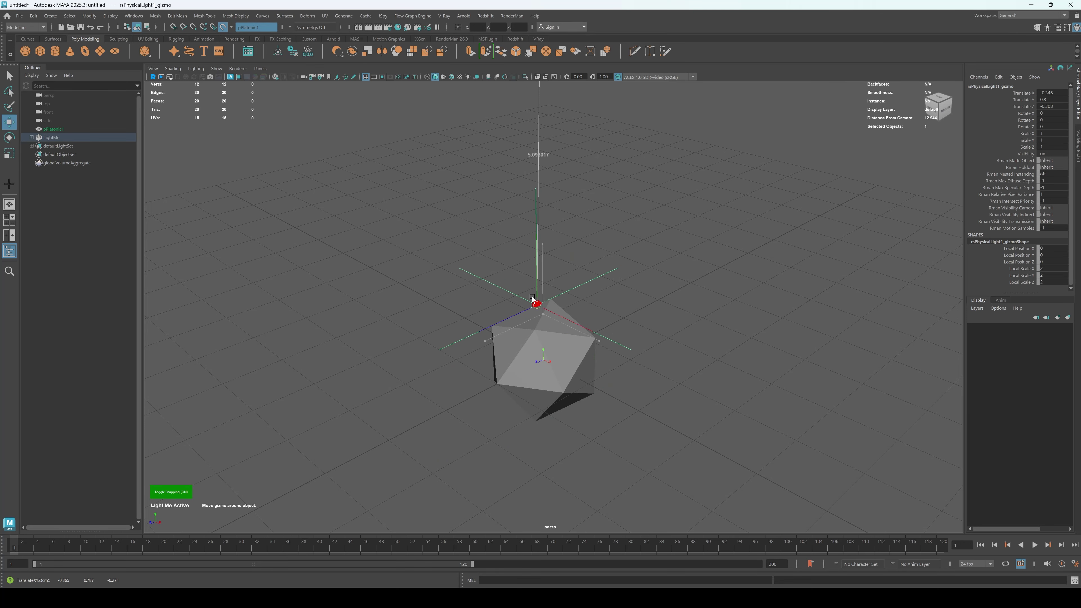
{"action": "left_click_drag", "start_coordinate": [622, 391], "coordinate": [572, 395], "text": "alt"}
{"action": "right_click_drag", "start_coordinate": [576, 395], "coordinate": [567, 369], "text": "alt"}
Move the Redshift light down beside the platonic solid, about 5.61 units from its target point.
{"action": "left_click", "coordinate": [555, 148]}
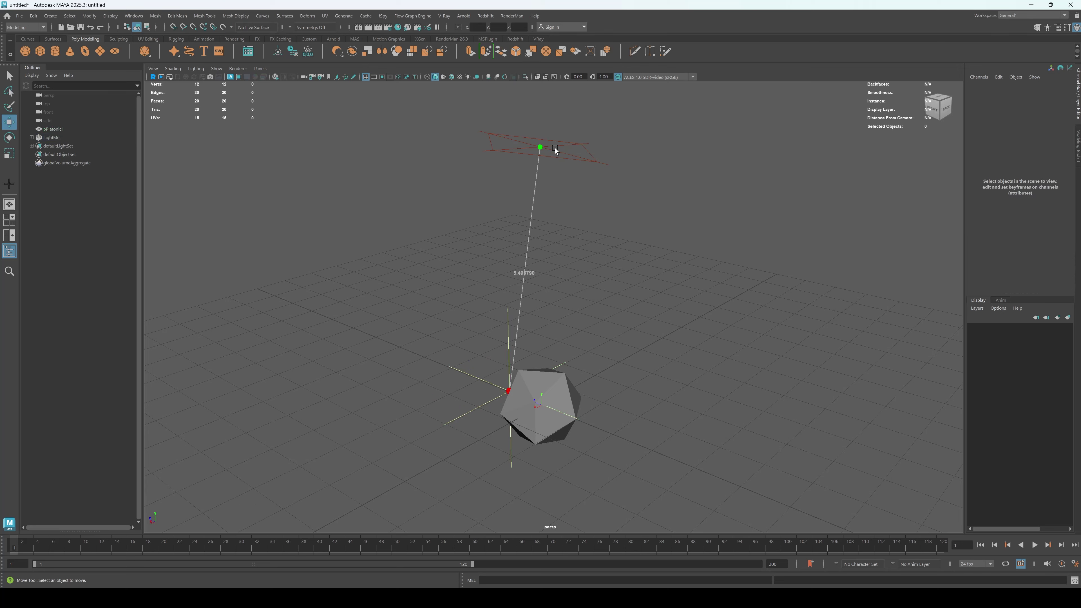
{"action": "left_click", "coordinate": [550, 148]}
{"action": "left_click_drag", "start_coordinate": [540, 147], "coordinate": [760, 343]}
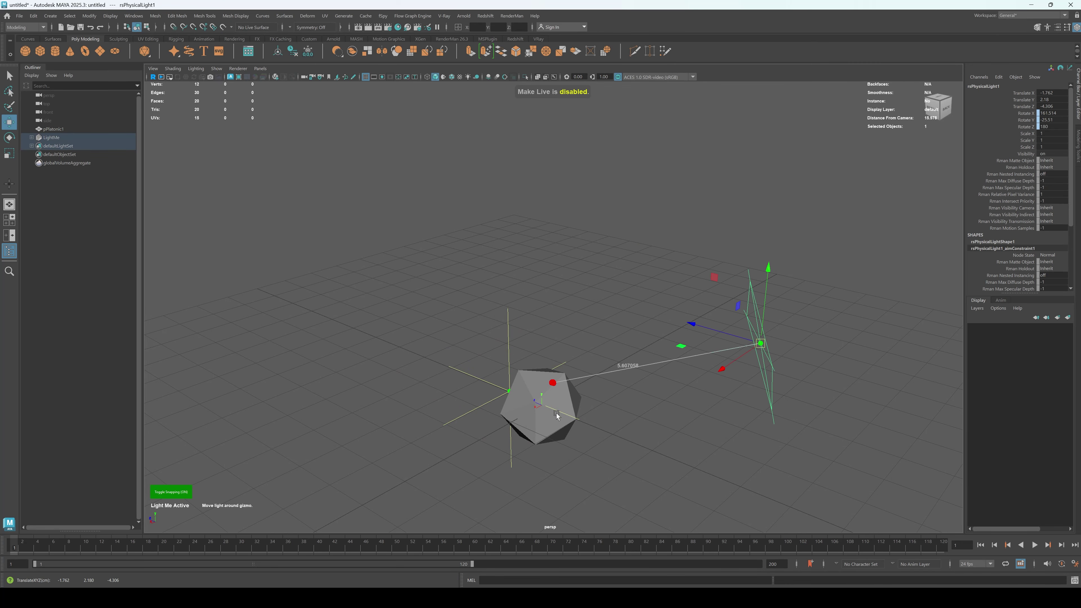
{"action": "left_click_drag", "start_coordinate": [606, 417], "coordinate": [625, 407], "text": "alt"}
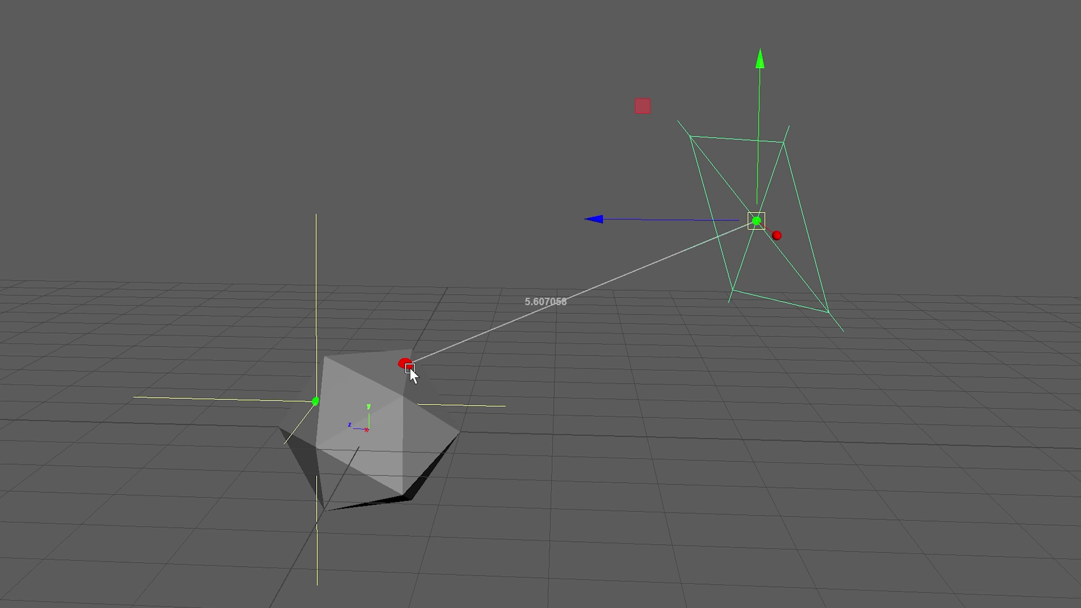
{"action": "left_click_drag", "start_coordinate": [437, 444], "coordinate": [502, 452], "text": "alt"}
{"action": "middle_click_drag", "start_coordinate": [594, 443], "coordinate": [607, 429], "text": "alt"}
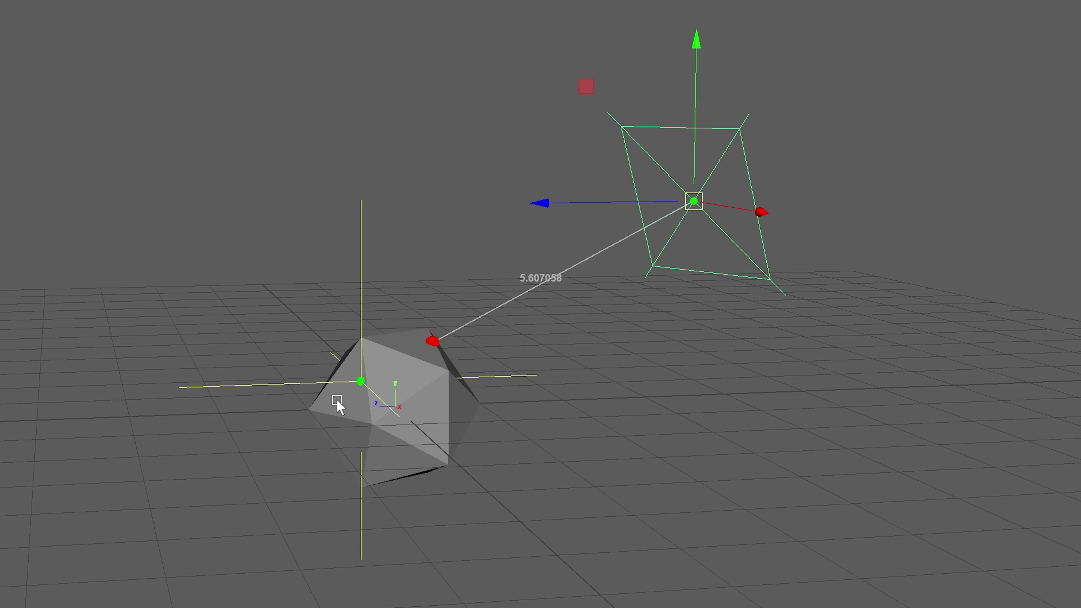
Slide rsPhysicalLight1's gizmo across the side faces of the platonic solid, about 5.7 units from the light, and deselect it.
{"action": "left_click", "coordinate": [362, 382]}
{"action": "mouse_move", "coordinate": [363, 382]}
{"action": "left_mouse_down"}
{"action": "mouse_move", "coordinate": [337, 423]}
{"action": "mouse_move", "coordinate": [401, 487]}
{"action": "mouse_move", "coordinate": [480, 500]}
{"action": "mouse_move", "coordinate": [410, 362]}
{"action": "mouse_move", "coordinate": [367, 400]}
{"action": "mouse_move", "coordinate": [386, 375]}
{"action": "mouse_move", "coordinate": [313, 473]}
{"action": "mouse_move", "coordinate": [345, 297]}
{"action": "mouse_move", "coordinate": [250, 334]}
{"action": "mouse_move", "coordinate": [358, 414]}
{"action": "mouse_move", "coordinate": [367, 371]}
{"action": "mouse_move", "coordinate": [369, 398]}
{"action": "left_mouse_up"}
{"action": "middle_click_drag", "start_coordinate": [541, 337], "coordinate": [437, 250], "text": "alt"}
{"action": "left_click_drag", "start_coordinate": [438, 250], "coordinate": [448, 274], "text": "alt"}
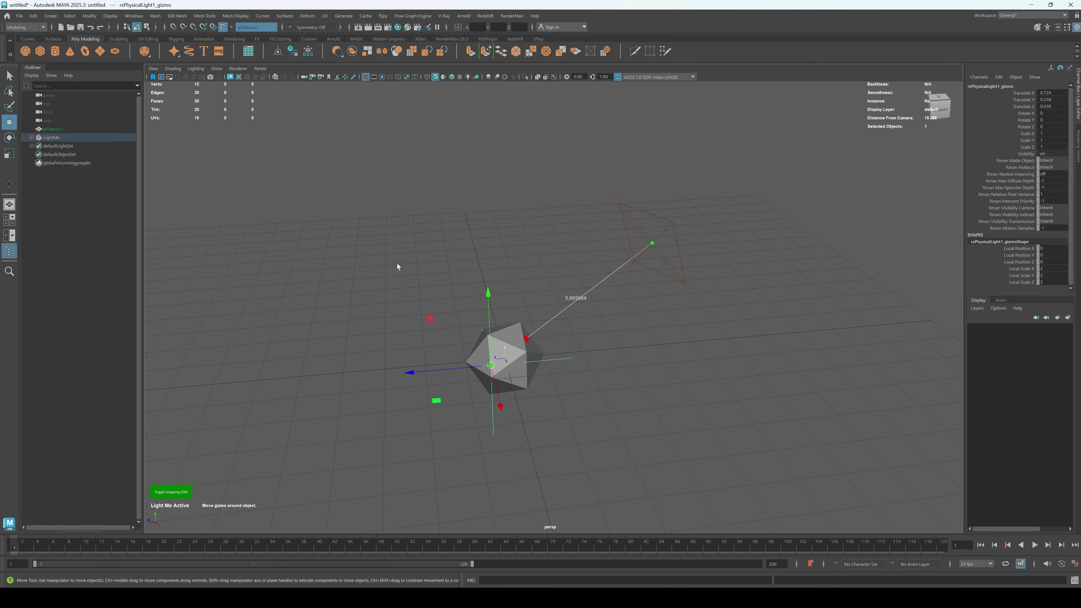
{"action": "left_click", "coordinate": [399, 264]}
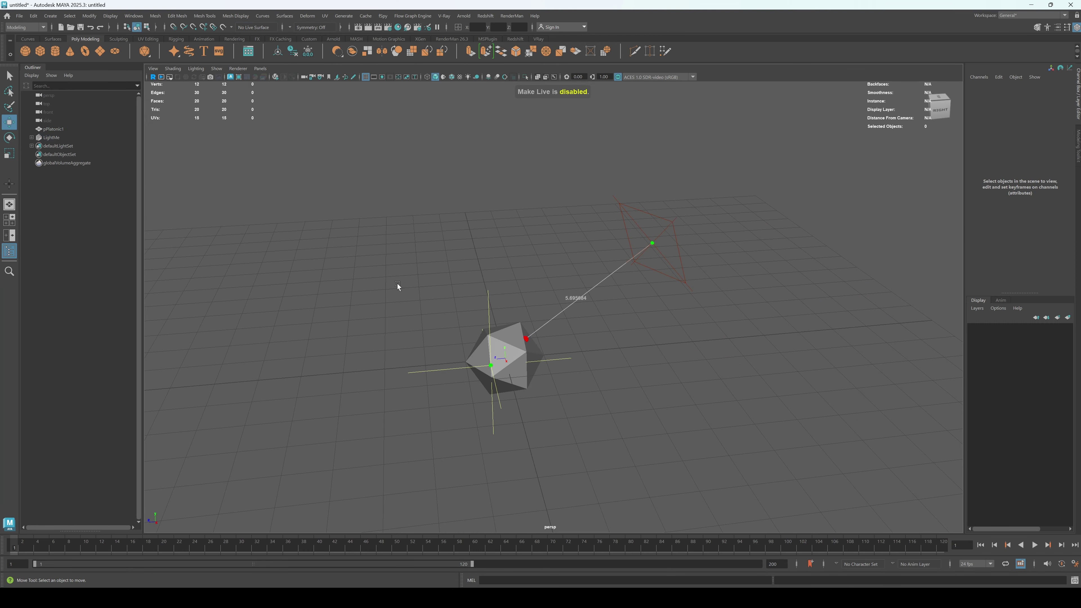
Add a second Light Me light to the platonic solid and slide its gizmo over the surface, about 5.17 units from the light.
{"action": "left_click", "coordinate": [488, 303]}
{"action": "left_click", "coordinate": [426, 257]}
{"action": "key", "text": "g"}
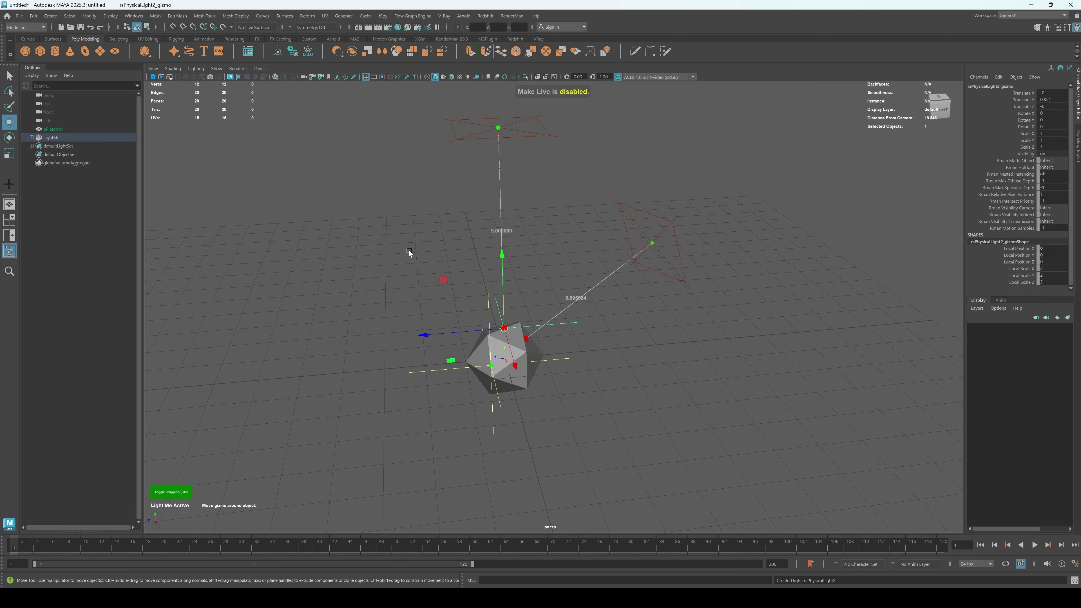
{"action": "left_click_drag", "start_coordinate": [505, 327], "coordinate": [499, 305]}
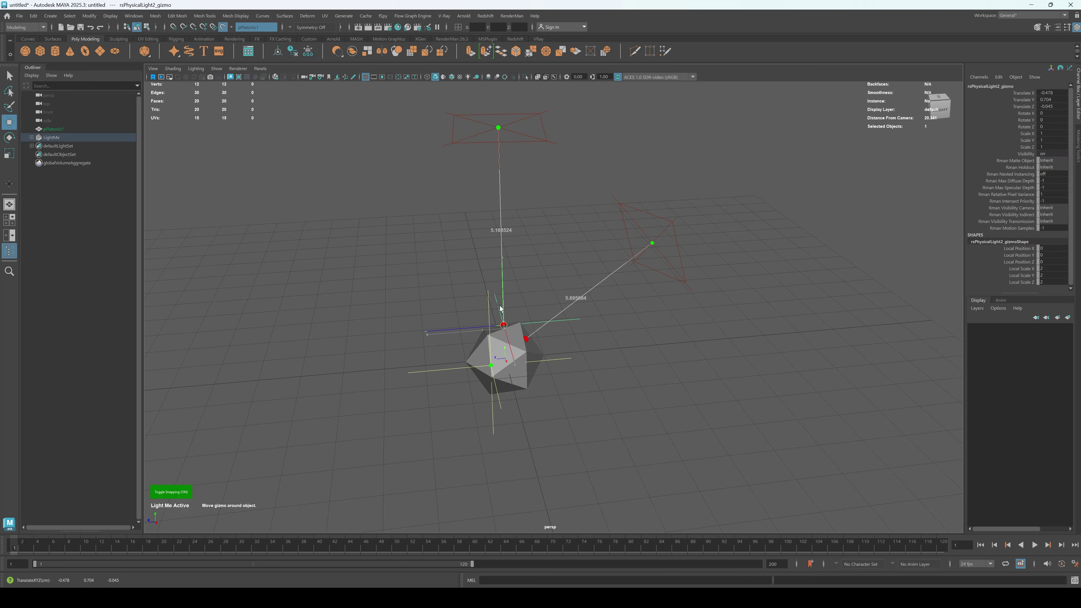
{"action": "key", "text": "f"}
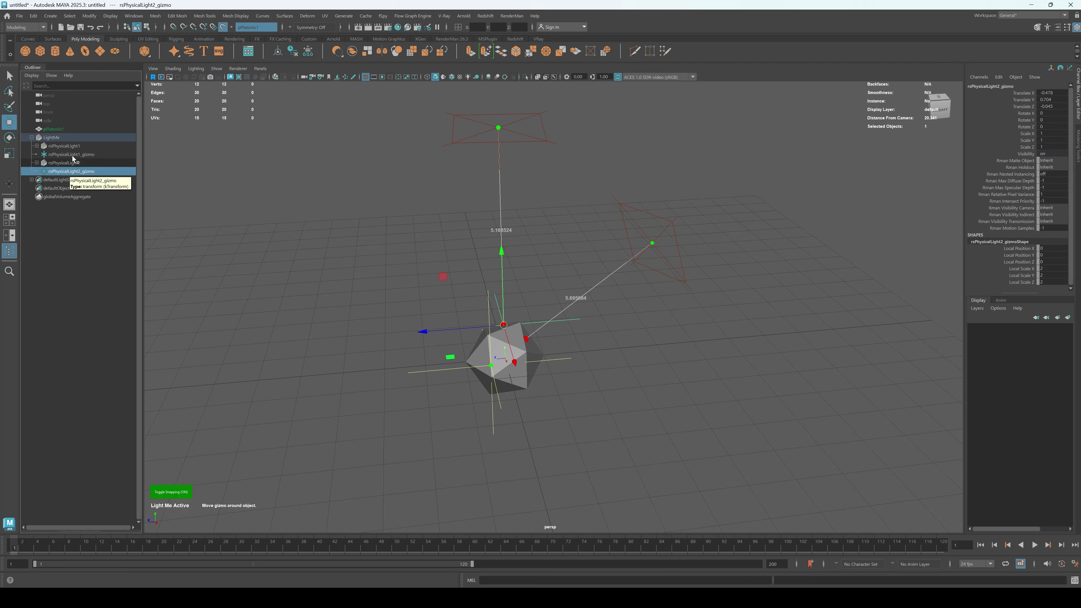
{"action": "left_click", "coordinate": [524, 377]}
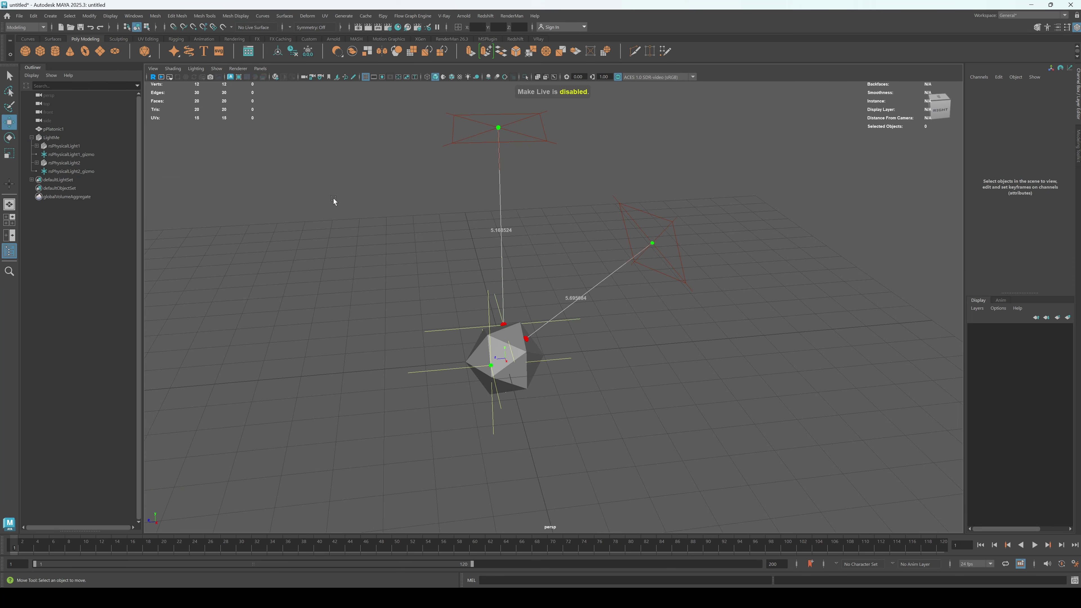
Create a polygon torus beside the platonic solid and add a light to it with the Light Operations command.
{"action": "left_click", "coordinate": [85, 50]}
{"action": "left_click_drag", "start_coordinate": [449, 366], "coordinate": [228, 373]}
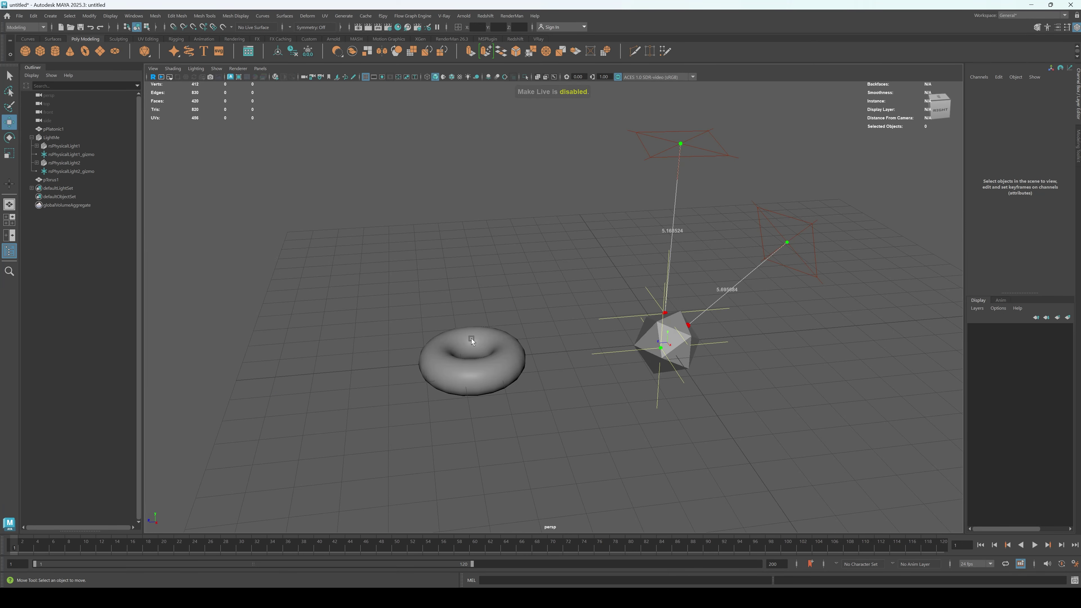
{"action": "right_click", "coordinate": [471, 339]}
{"action": "mouse_move", "coordinate": [472, 393]}
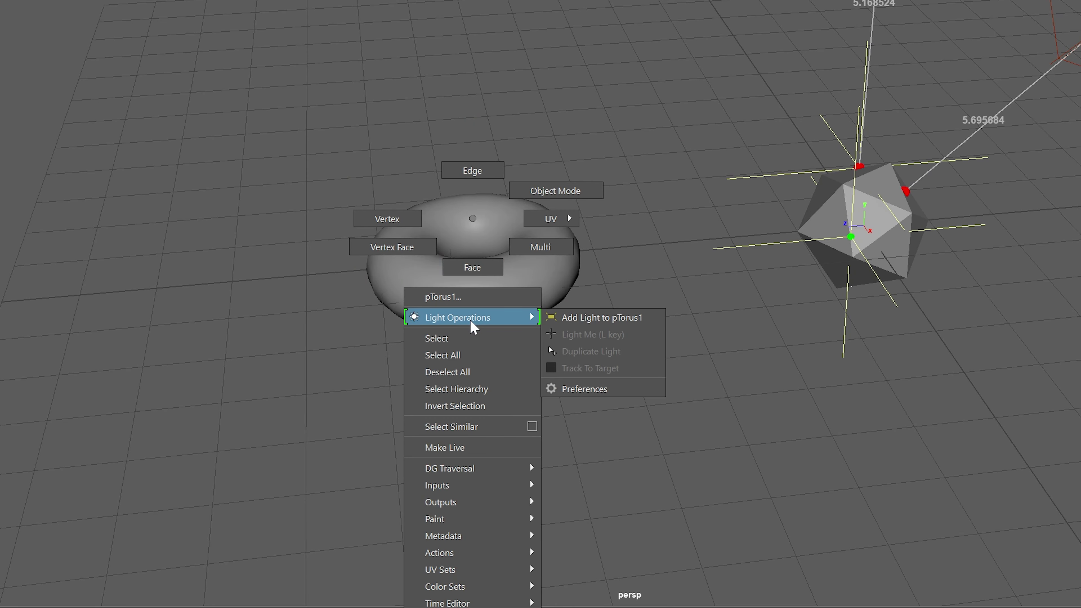
{"action": "left_click", "coordinate": [600, 324]}
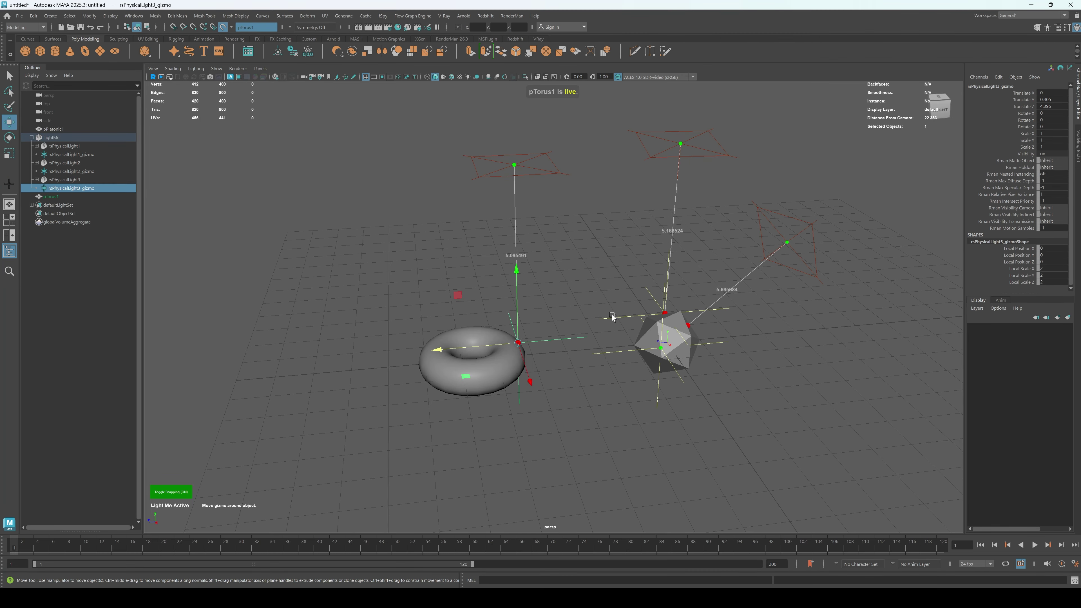
Slide the gizmos of rsPhysicalLight2 and the torus light over the surfaces of their own objects.
{"action": "left_click", "coordinate": [621, 317]}
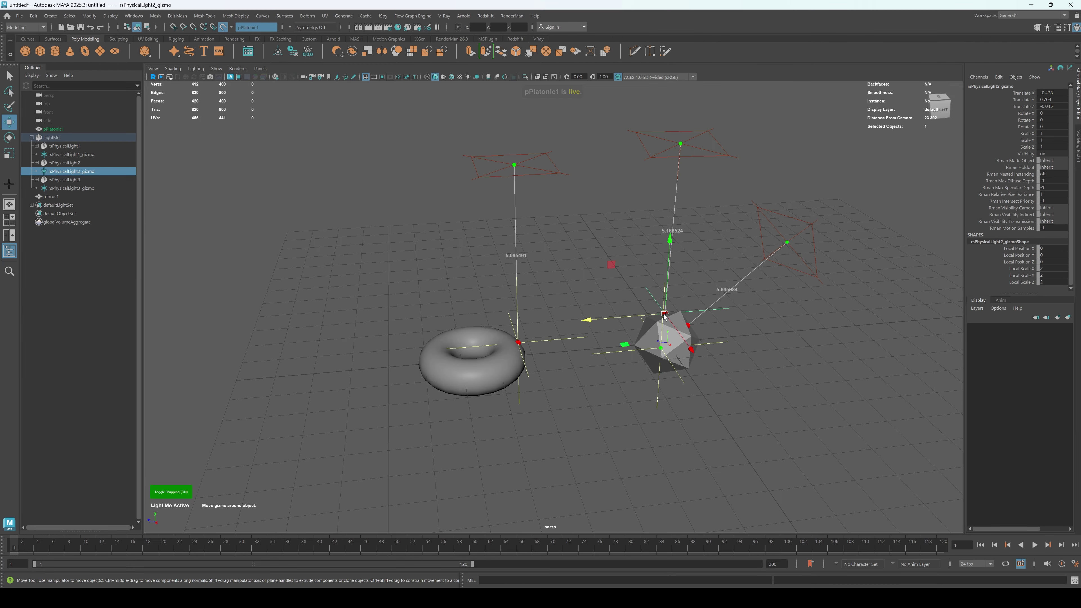
{"action": "left_click_drag", "start_coordinate": [677, 317], "coordinate": [643, 280]}
{"action": "left_click_drag", "start_coordinate": [518, 342], "coordinate": [497, 392]}
Delete the LightMe group with all its lights and gizmos.
{"action": "left_click", "coordinate": [53, 138]}
{"action": "key", "text": "Delete"}
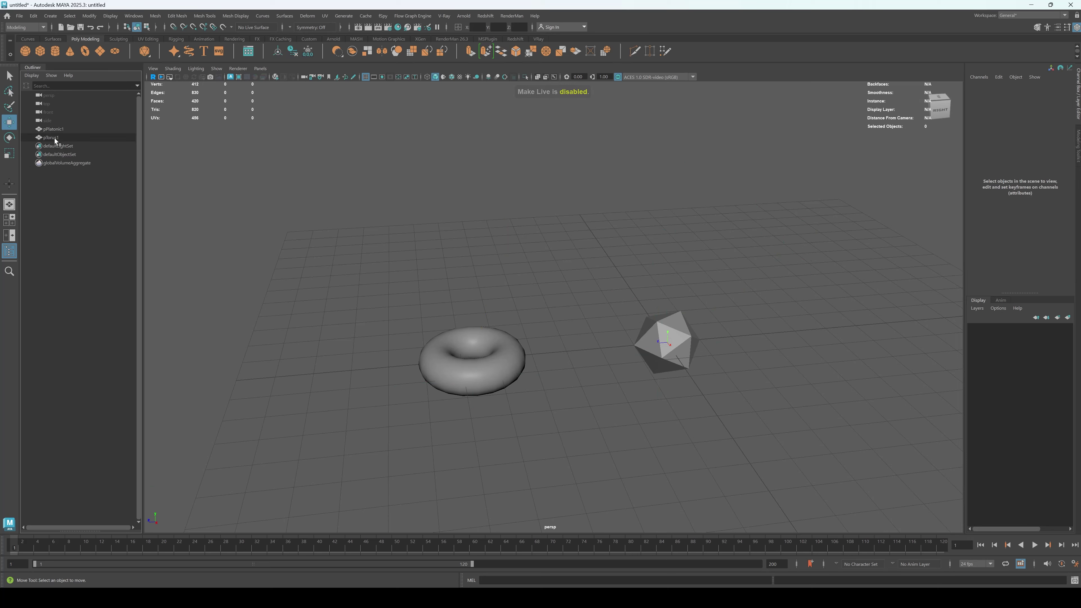
Add a light to the platonic solid with the Light Me hotkey command and delete that light.
{"action": "scroll", "coordinate": [595, 357], "scroll_direction": "down", "scroll_amount": 1}
{"action": "left_click_drag", "start_coordinate": [594, 356], "coordinate": [756, 382], "text": "alt"}
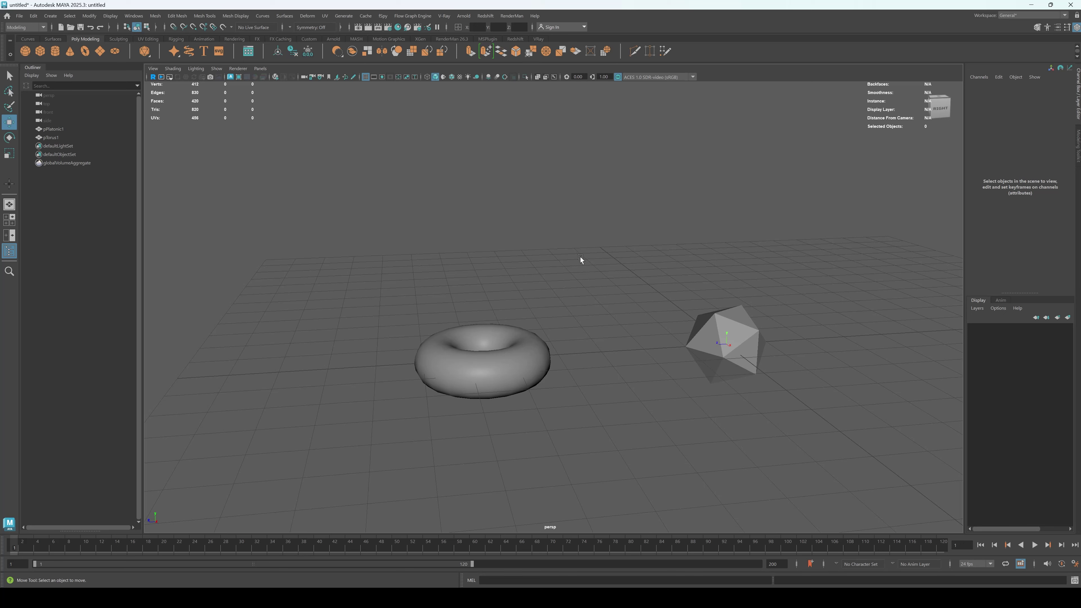
{"action": "key", "text": "l"}
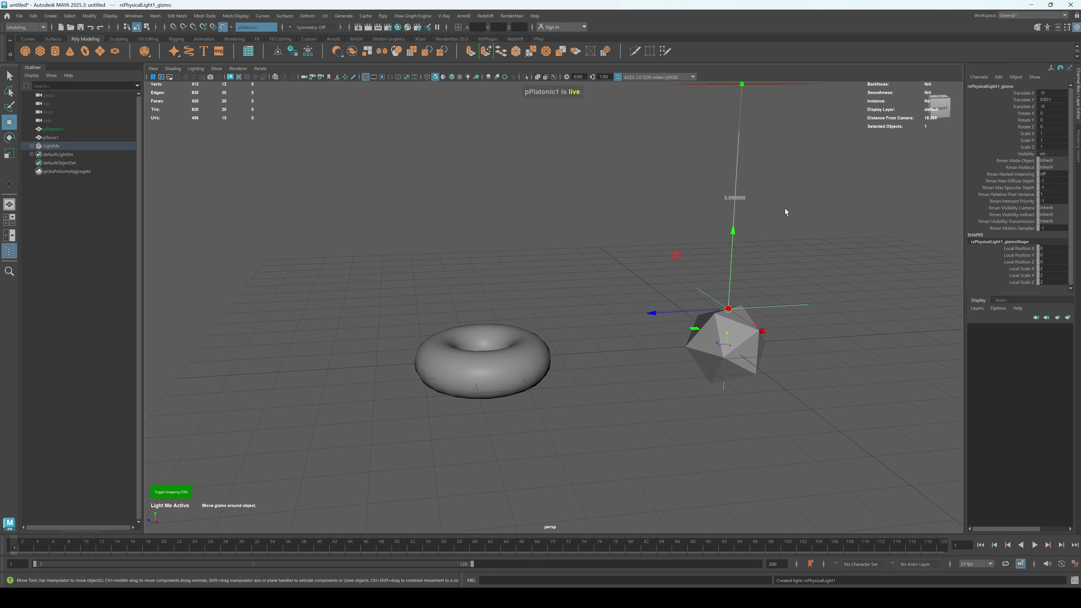
{"action": "key", "text": "Delete"}
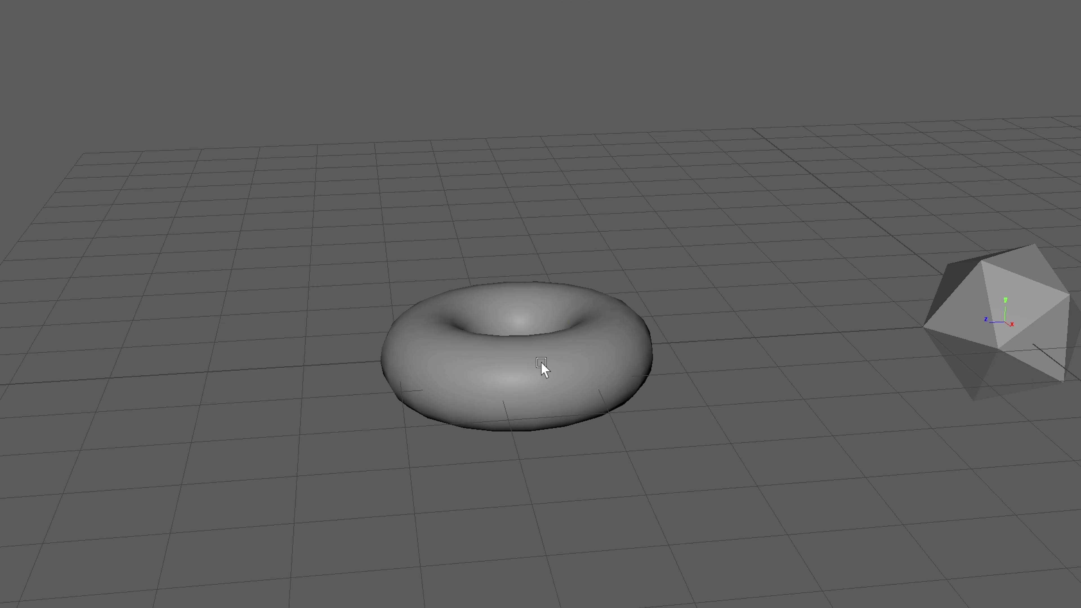
Add a Light Me light at a point on the outer surface of the torus and deselect it.
{"action": "key", "text": "l"}
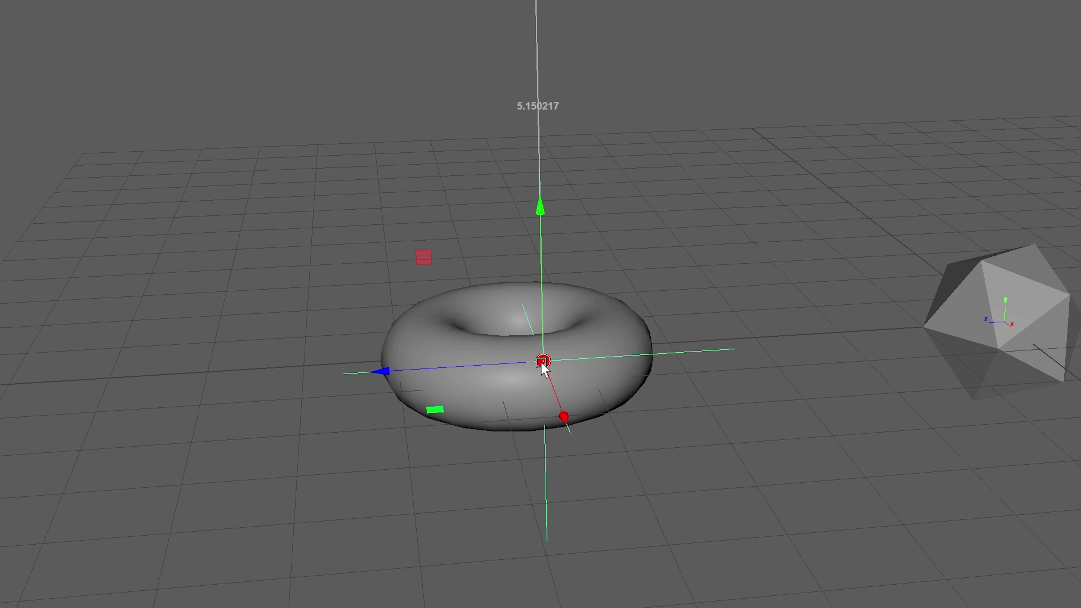
{"action": "left_click_drag", "start_coordinate": [750, 403], "coordinate": [636, 410], "text": "alt"}
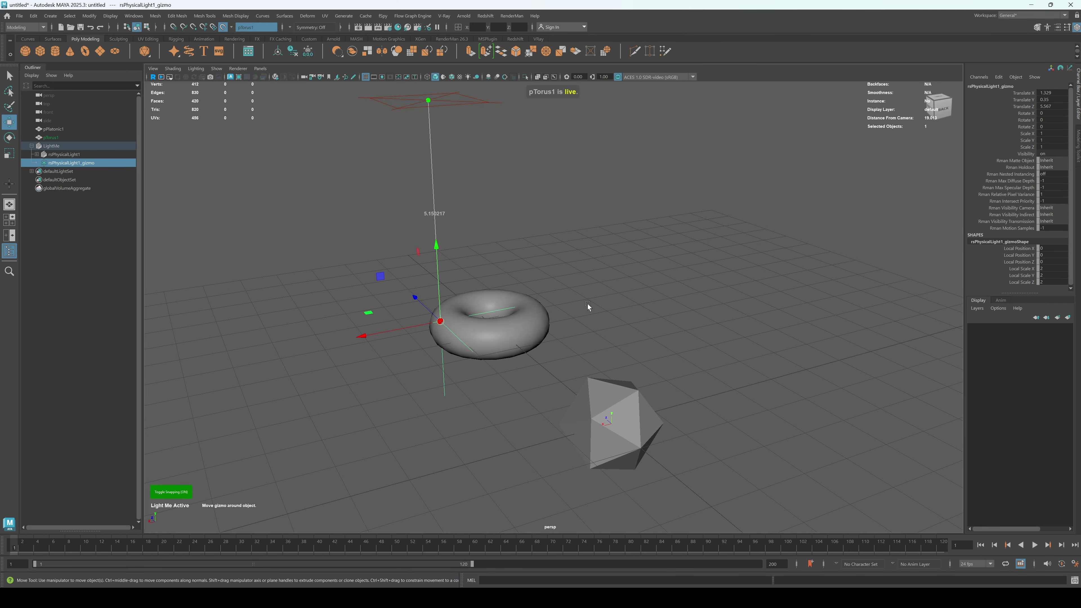
{"action": "left_click", "coordinate": [580, 311]}
Add a second light on the platonic solid and slide both lights' gizmos along the surfaces of their objects.
{"action": "left_click", "coordinate": [630, 416]}
{"action": "scroll", "coordinate": [745, 365], "scroll_direction": "down", "scroll_amount": 3}
{"action": "left_click_drag", "start_coordinate": [607, 380], "coordinate": [620, 402]}
{"action": "left_click", "coordinate": [471, 346]}
{"action": "left_click_drag", "start_coordinate": [469, 317], "coordinate": [376, 321]}
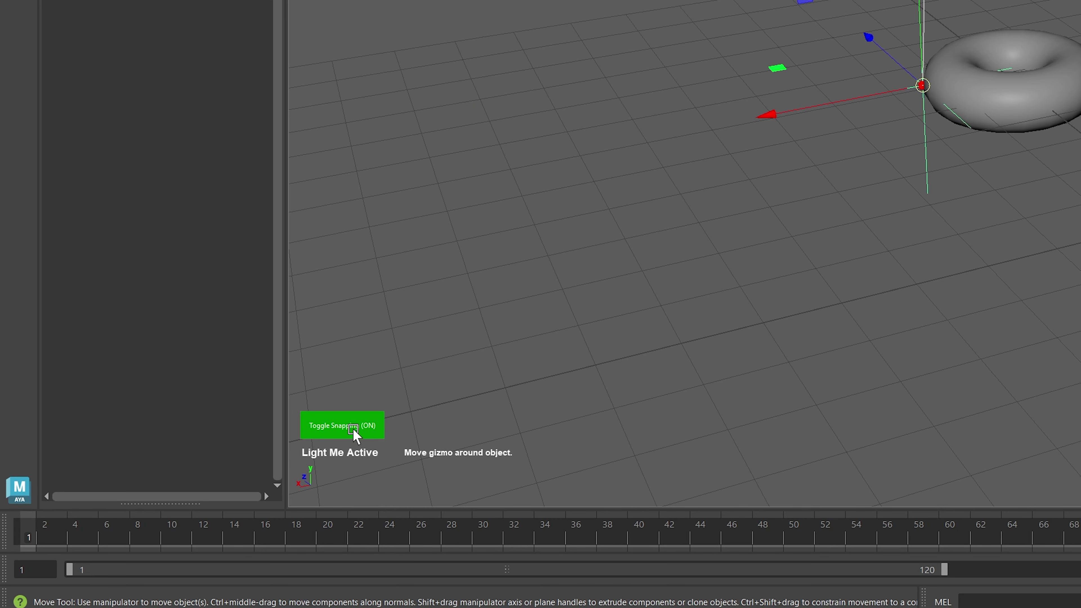
Turn Light Me snapping off, move both light gizmos freely away from their objects, and turn snapping back on.
{"action": "left_click", "coordinate": [354, 428]}
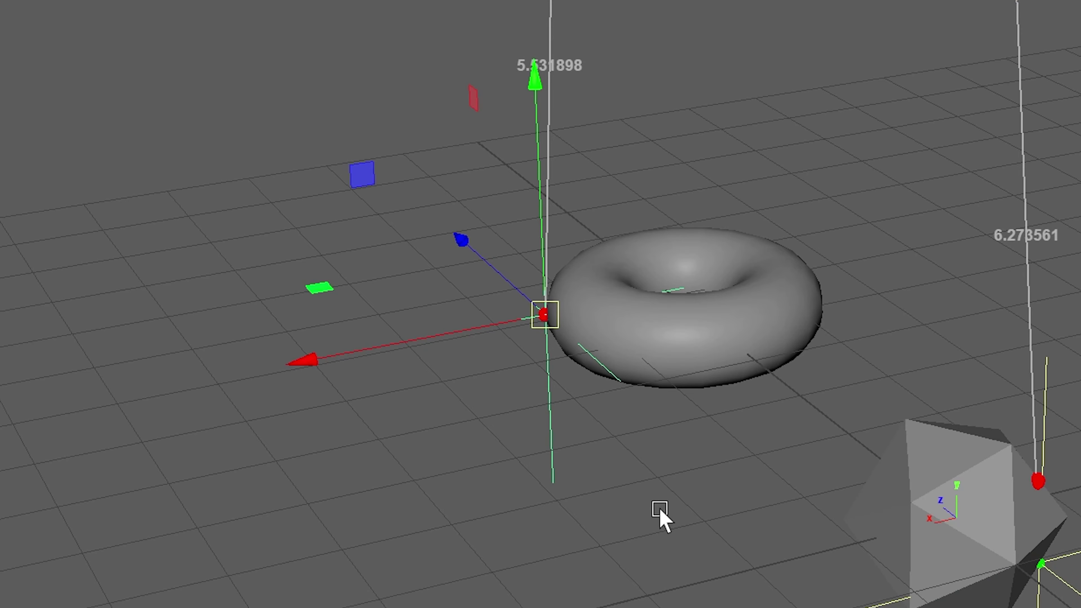
{"action": "left_click_drag", "start_coordinate": [461, 322], "coordinate": [388, 304]}
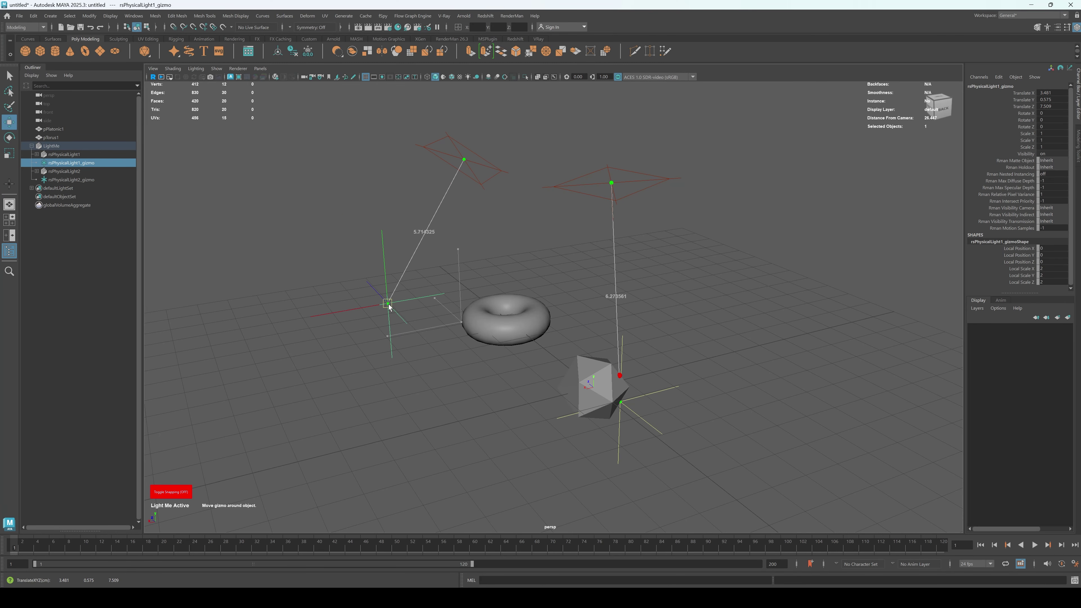
{"action": "left_click", "coordinate": [621, 402]}
{"action": "left_click_drag", "start_coordinate": [621, 403], "coordinate": [703, 394]}
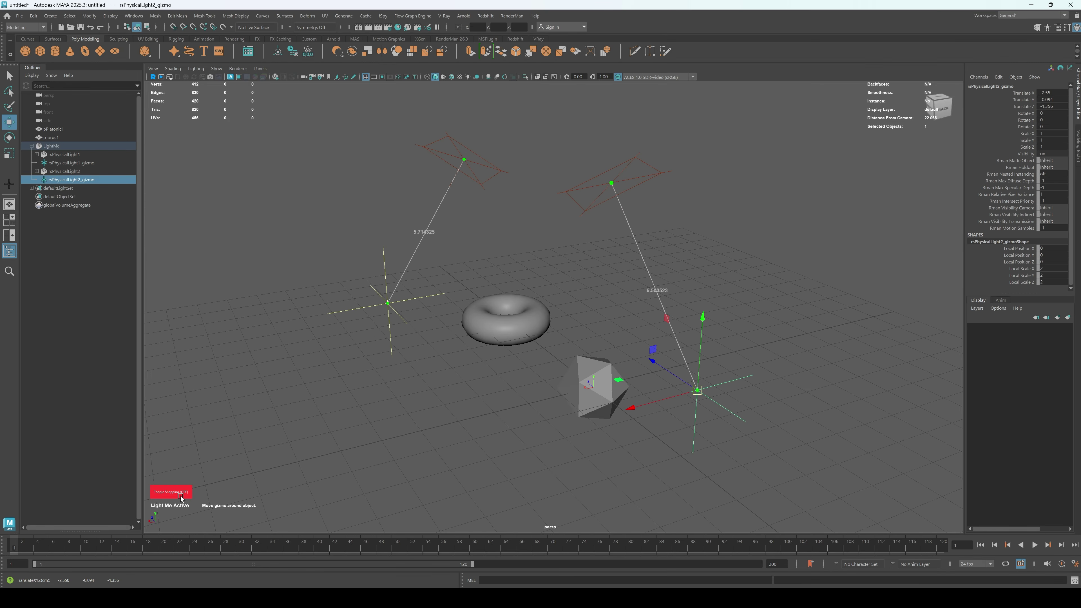
{"action": "left_click", "coordinate": [362, 434]}
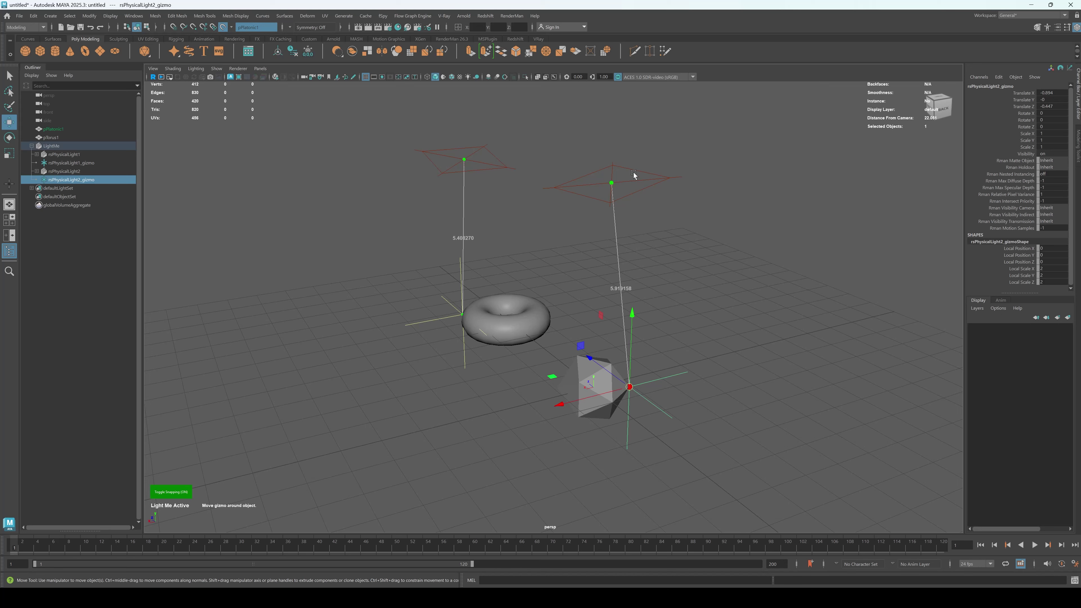
Retarget rsPhysicalLight1 by placing its gizmo at several points on the torus and finally on the platonic solid.
{"action": "left_click", "coordinate": [409, 317]}
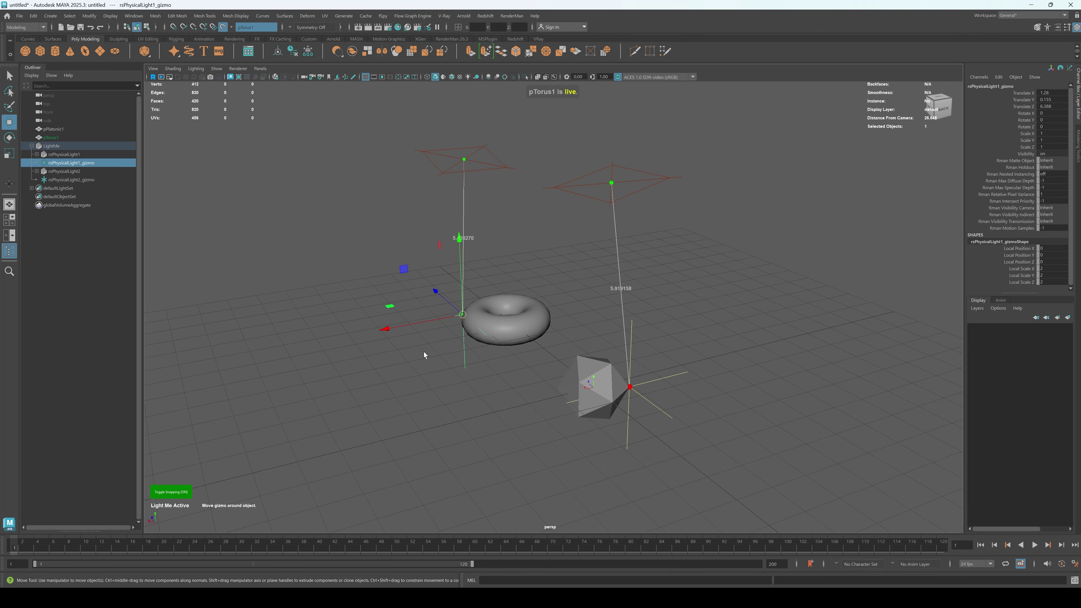
{"action": "key", "text": "y"}
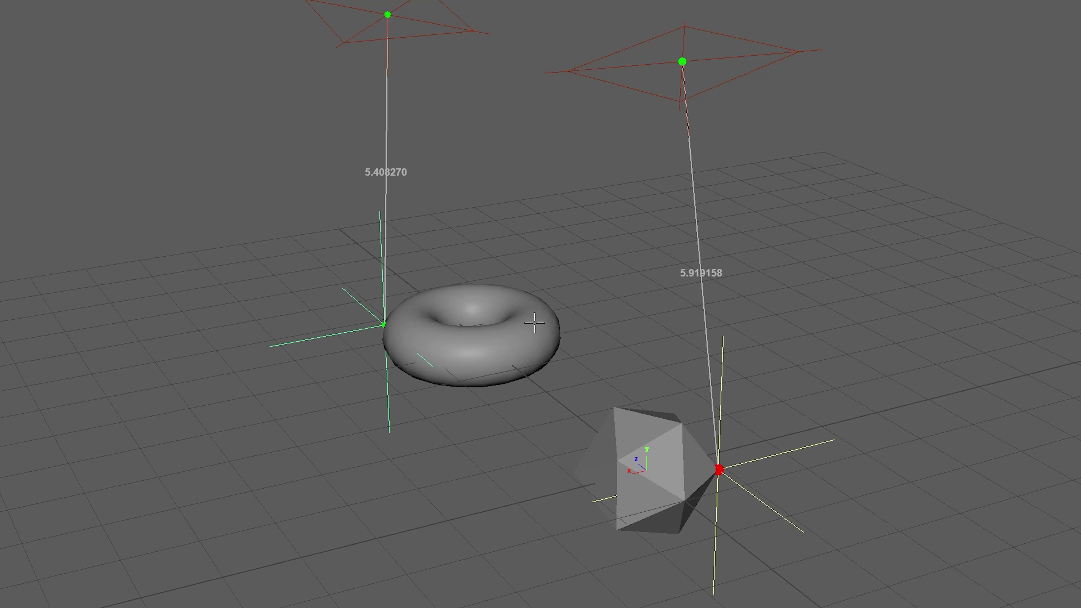
{"action": "left_click", "coordinate": [534, 323]}
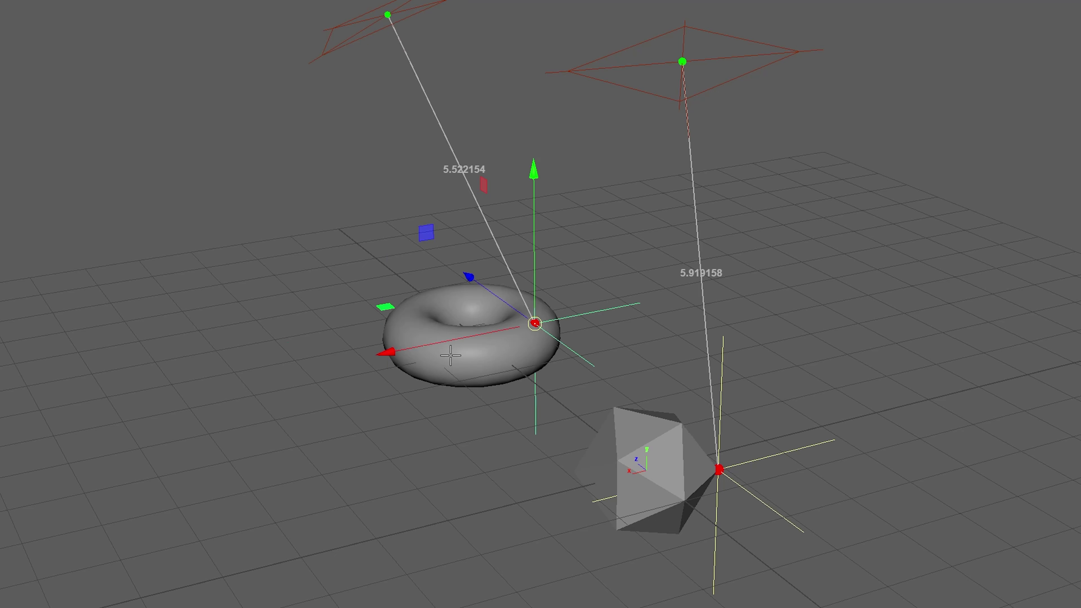
{"action": "left_click", "coordinate": [421, 306]}
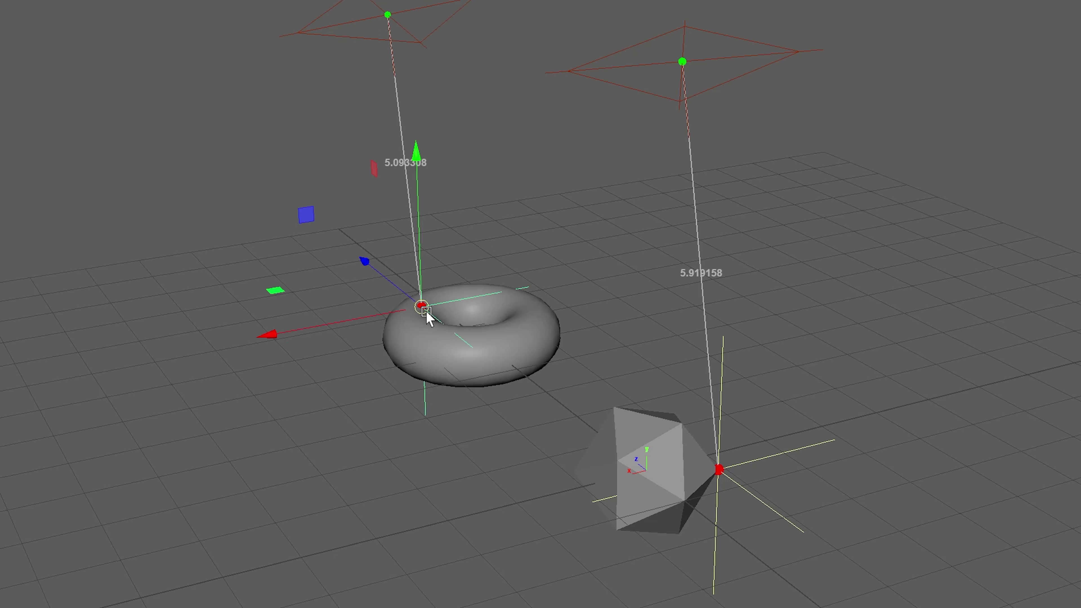
{"action": "left_click", "coordinate": [537, 346]}
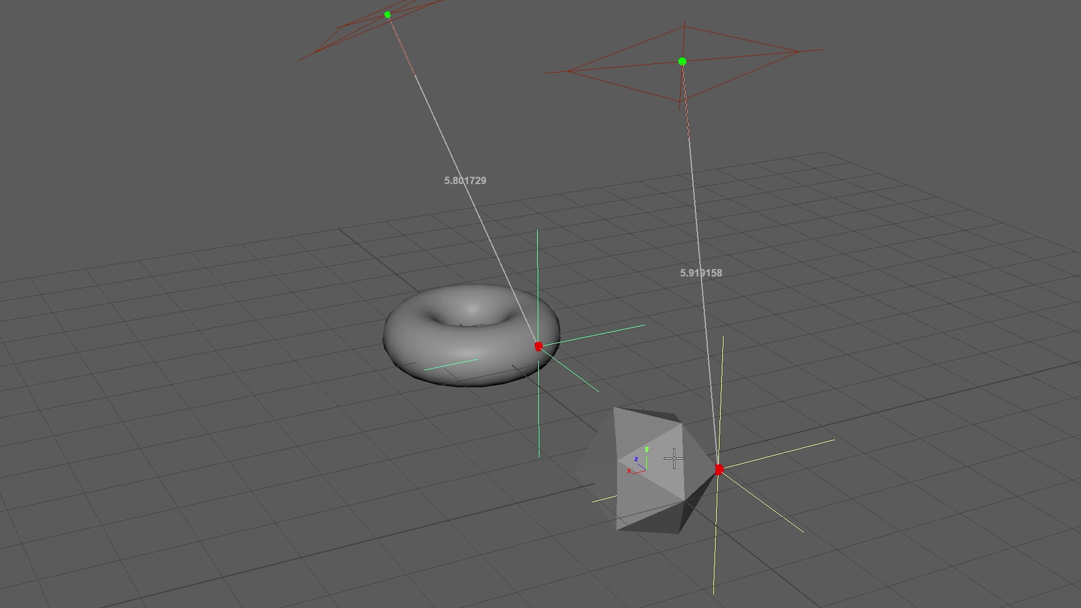
{"action": "left_click", "coordinate": [655, 428]}
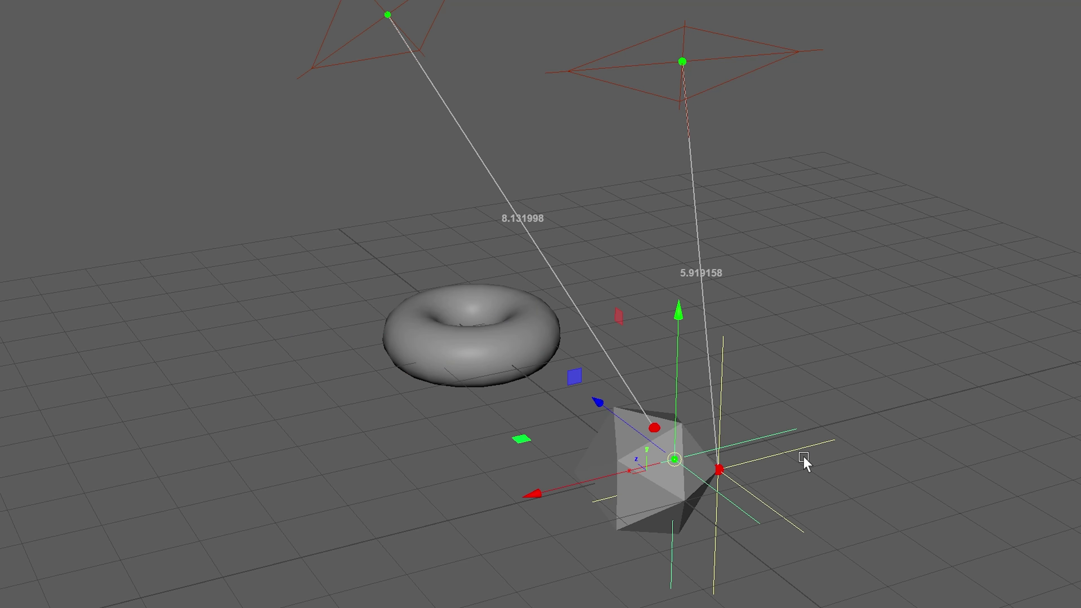
Retarget rsPhysicalLight2 by placing its gizmo on the torus and slide it along the torus surface.
{"action": "left_click", "coordinate": [408, 314]}
{"action": "left_click_drag", "start_coordinate": [516, 380], "coordinate": [563, 374], "text": "alt"}
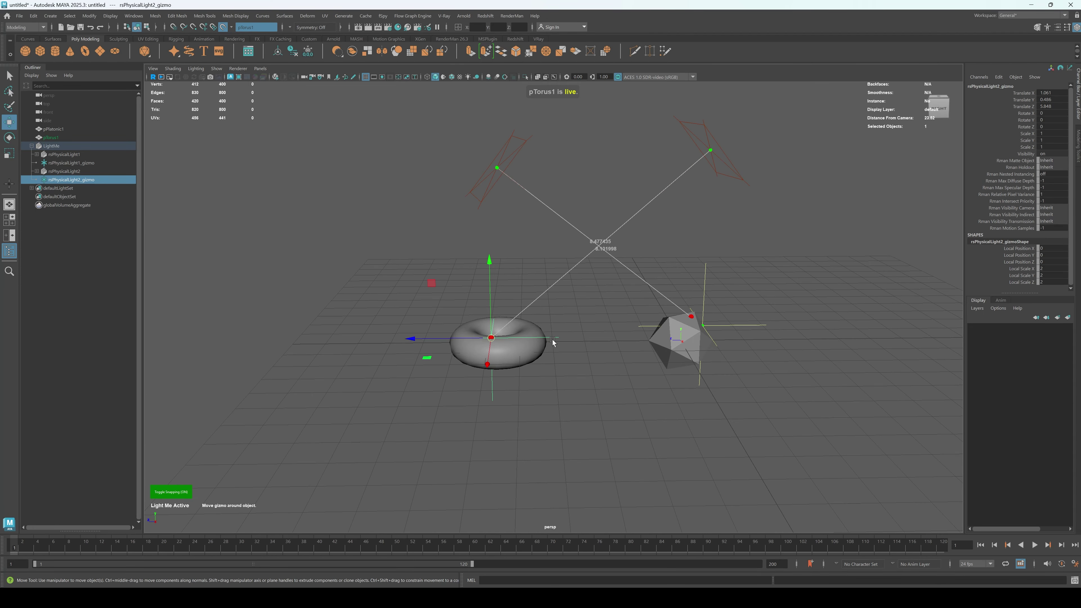
{"action": "mouse_move", "coordinate": [482, 342]}
{"action": "left_mouse_down"}
{"action": "mouse_move", "coordinate": [449, 357]}
{"action": "mouse_move", "coordinate": [552, 333]}
{"action": "mouse_move", "coordinate": [567, 352]}
{"action": "mouse_move", "coordinate": [497, 344]}
{"action": "left_mouse_up"}
{"action": "left_click_drag", "start_coordinate": [497, 344], "coordinate": [507, 344]}
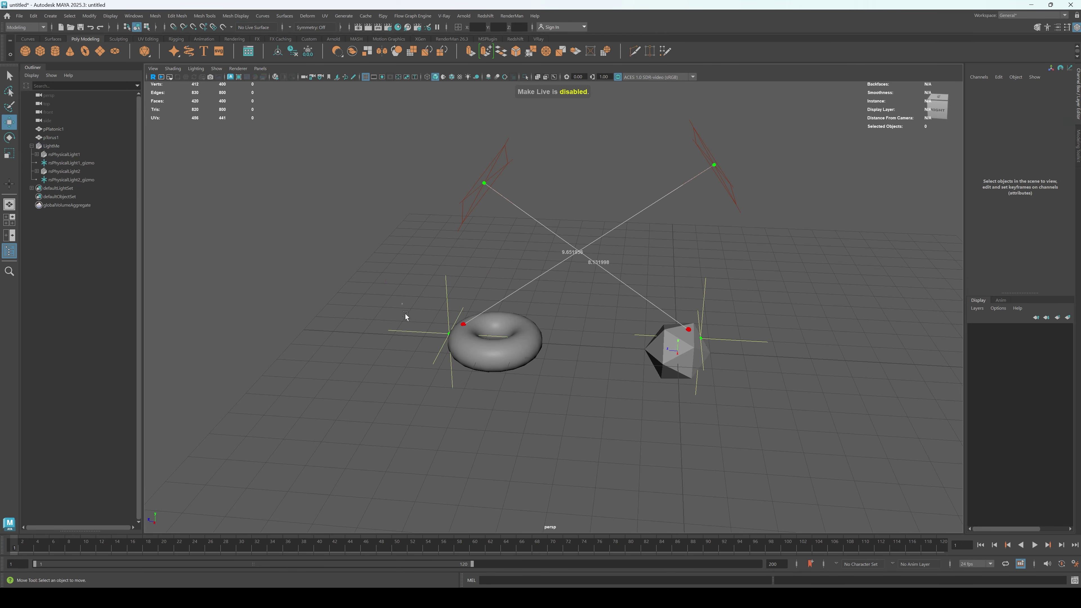
Turn off Light Me Enable Snapping in the extra attributes of rsPhysicalLight2_gizmo.
{"action": "left_click", "coordinate": [409, 336]}
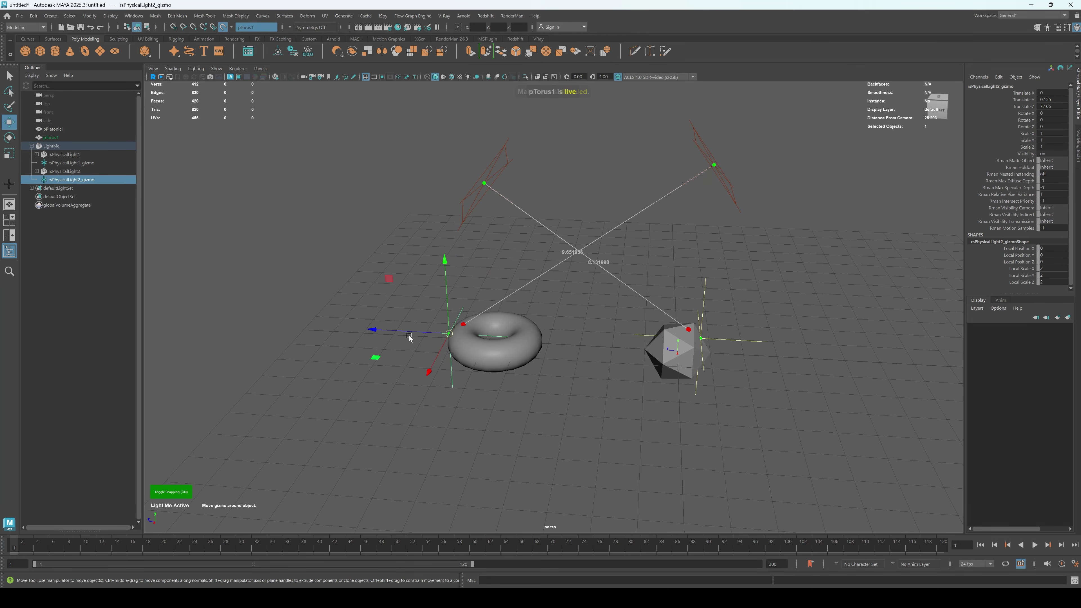
{"action": "key", "text": "ctrl+a"}
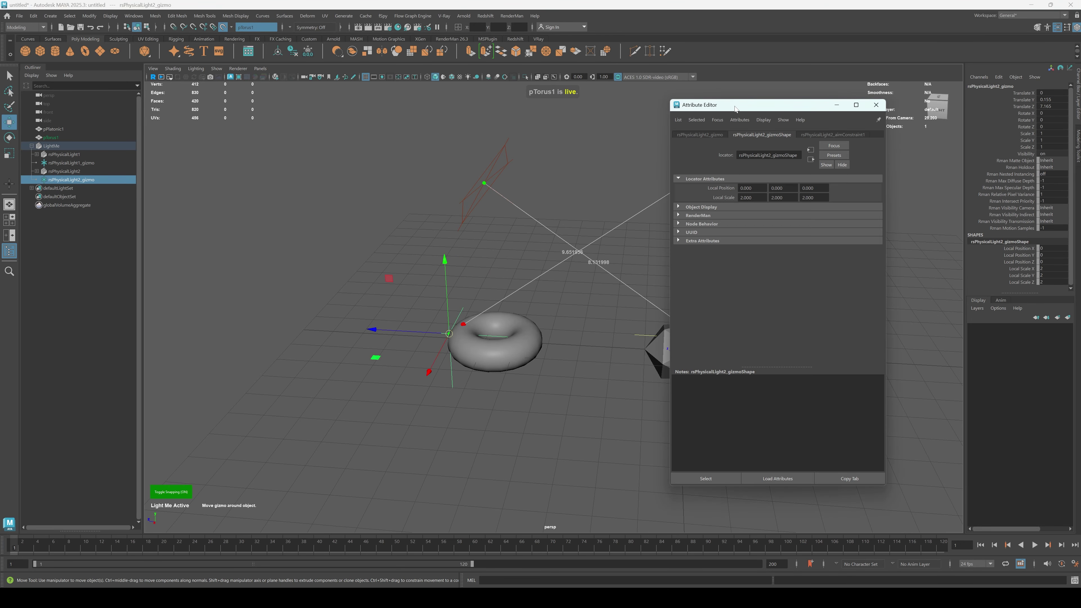
{"action": "left_click_drag", "start_coordinate": [735, 108], "coordinate": [771, 100]}
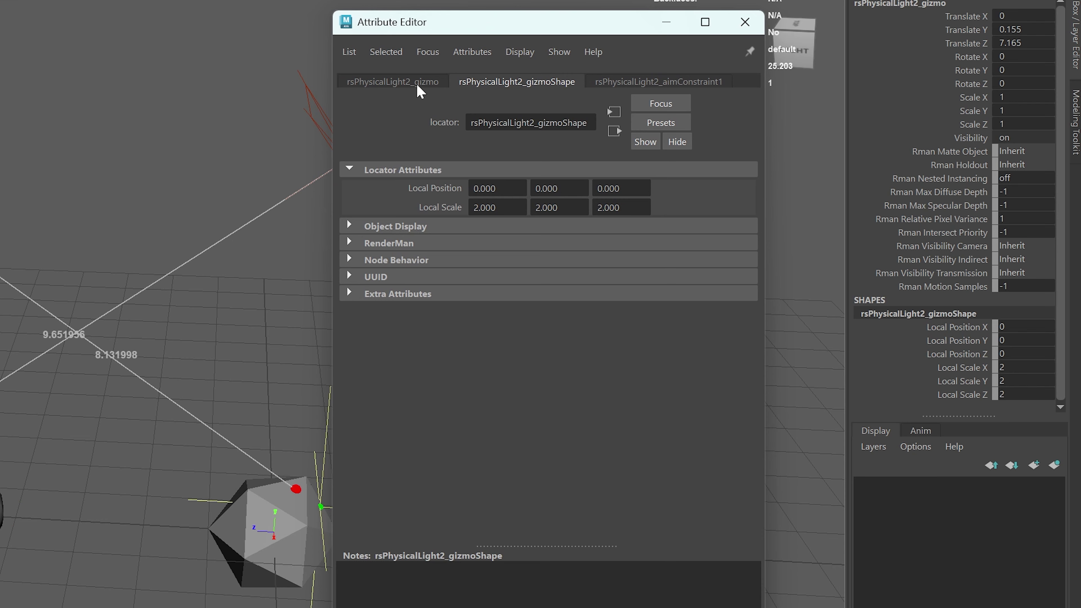
{"action": "left_click", "coordinate": [749, 127]}
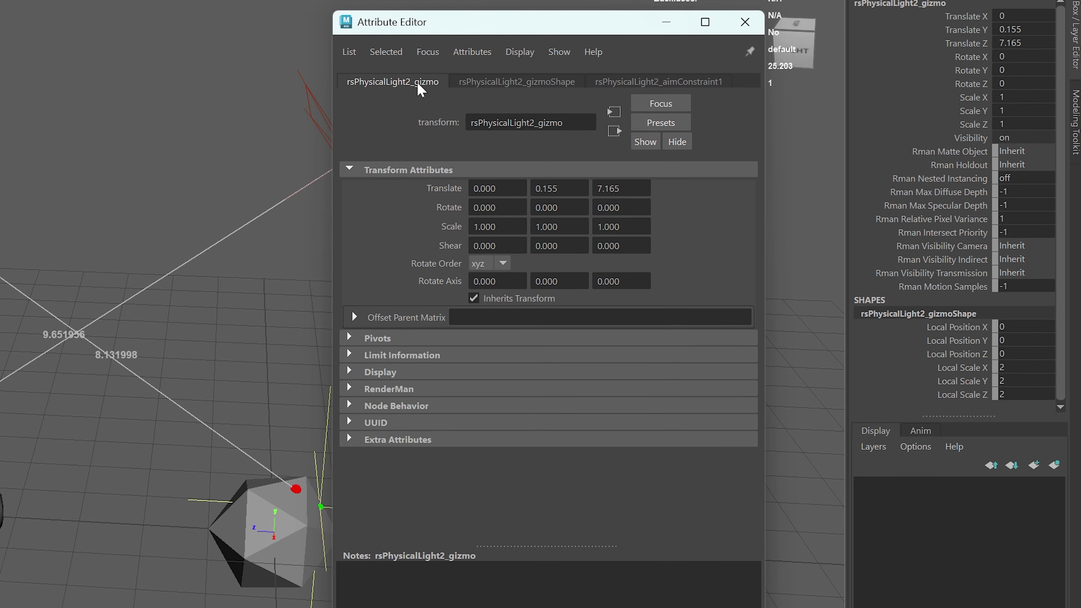
{"action": "left_click", "coordinate": [351, 168]}
{"action": "left_click", "coordinate": [375, 289]}
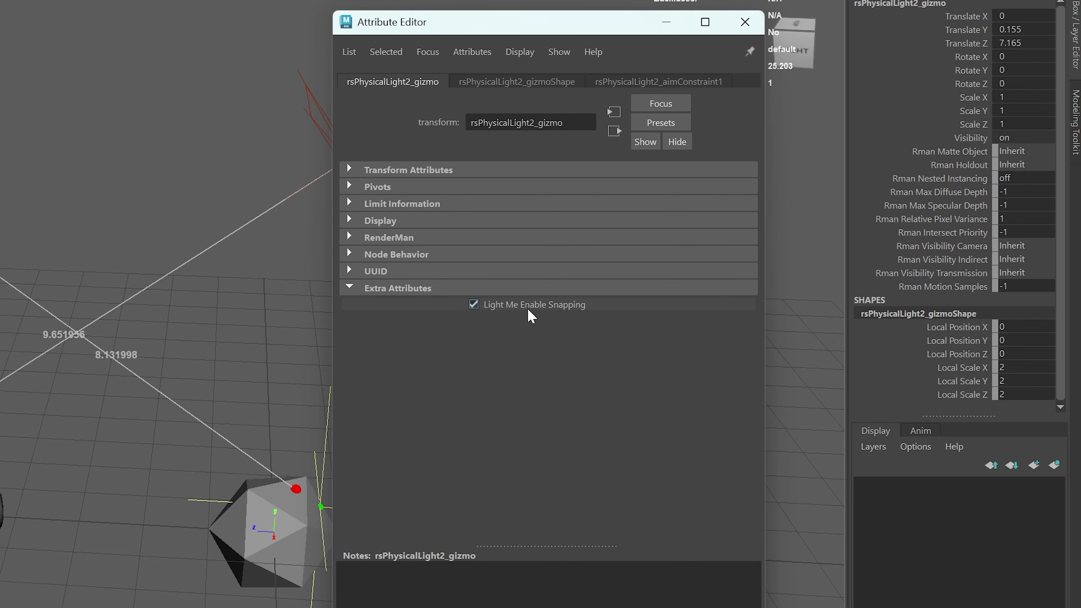
{"action": "left_click", "coordinate": [505, 310]}
Move rsPhysicalLight2's gizmo freely above the objects and slide rsPhysicalLight1's gizmo along the platonic solid.
{"action": "left_click_drag", "start_coordinate": [449, 335], "coordinate": [607, 216]}
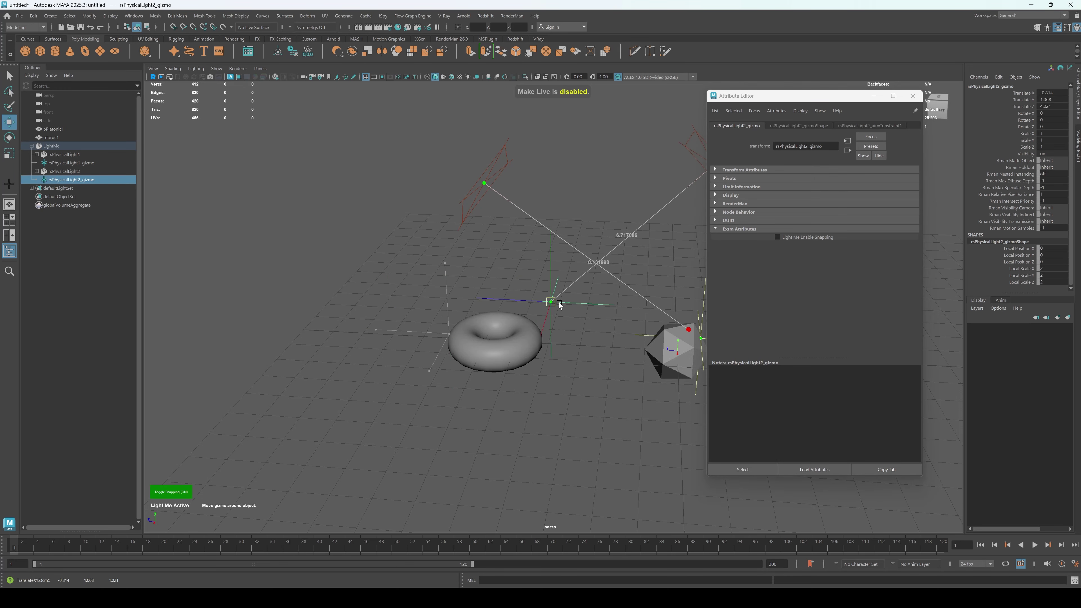
{"action": "middle_click_drag", "start_coordinate": [686, 312], "coordinate": [572, 310], "text": "alt"}
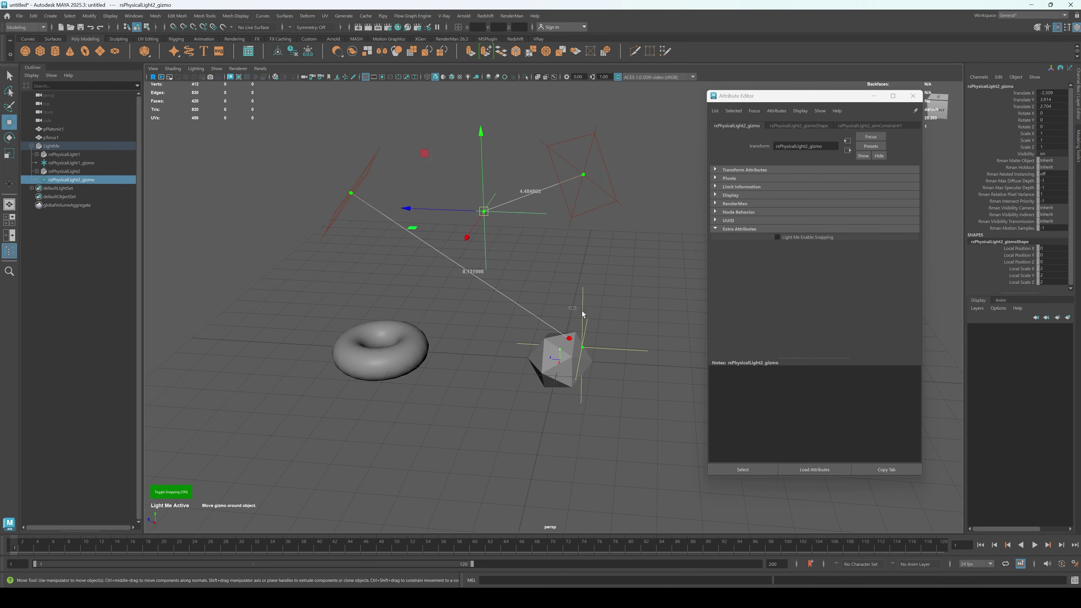
{"action": "left_click", "coordinate": [583, 326]}
{"action": "left_click_drag", "start_coordinate": [583, 348], "coordinate": [600, 377]}
Move rsPhysicalLight2's gizmo to a point just above the torus and re-enable its Light Me snapping.
{"action": "left_click", "coordinate": [479, 241]}
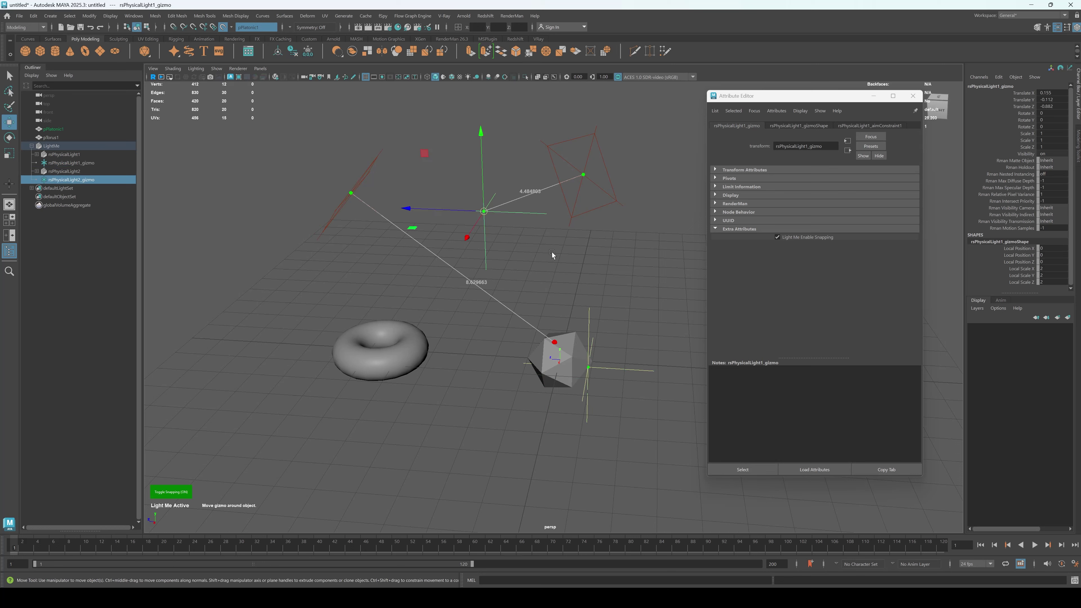
{"action": "left_click_drag", "start_coordinate": [488, 230], "coordinate": [364, 311]}
{"action": "left_click", "coordinate": [794, 239]}
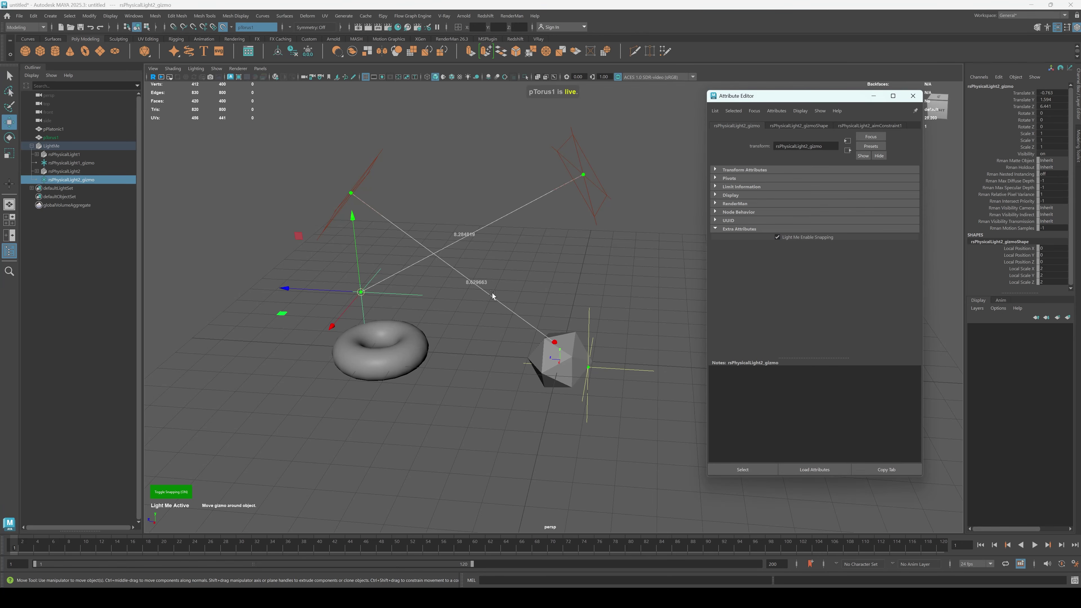
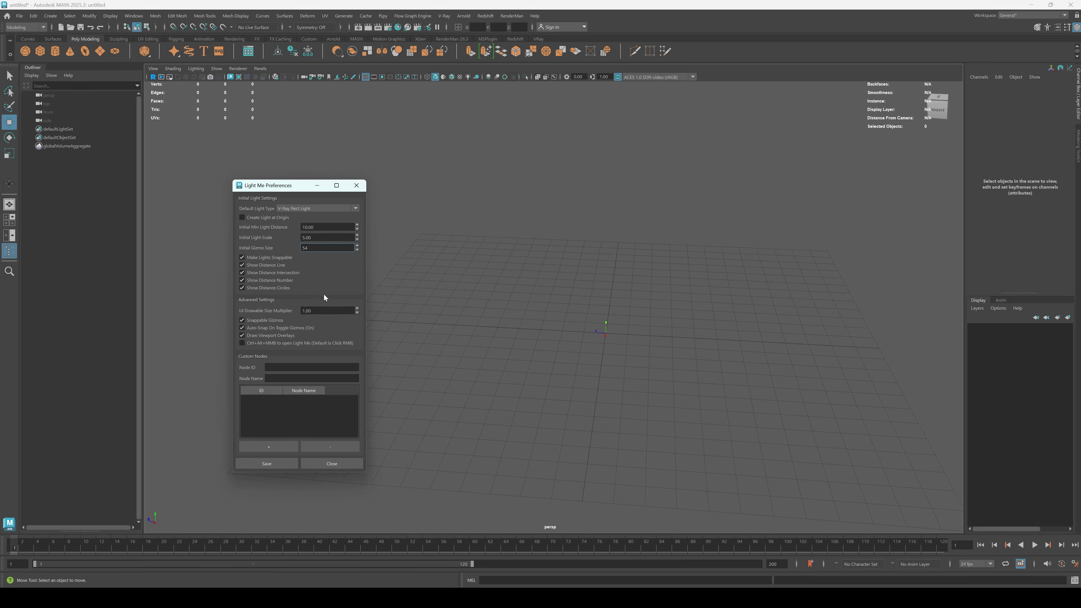
Add a V-Ray Rect light to the empty scene with the current Light Me preferences.
{"action": "right_click", "coordinate": [521, 297]}
{"action": "mouse_move", "coordinate": [529, 336]}
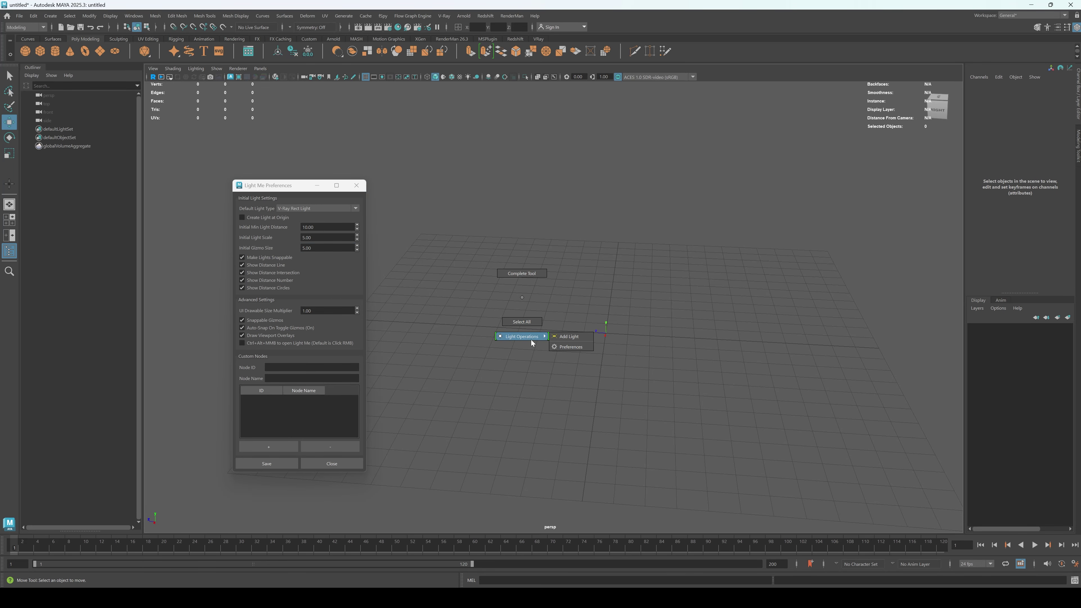
{"action": "left_click", "coordinate": [568, 336]}
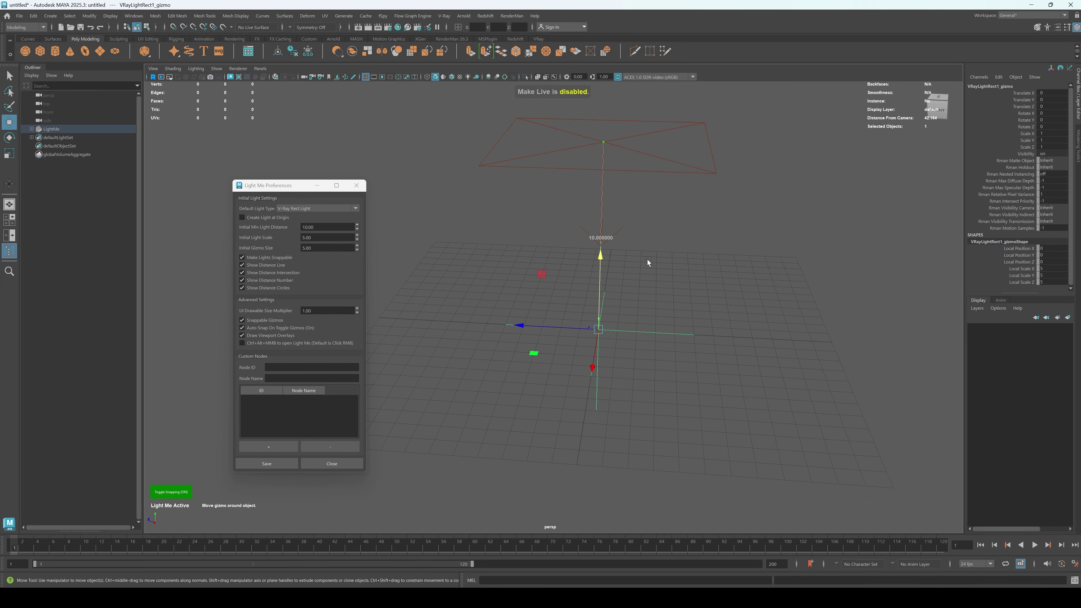
Examine the X, Y and Z scale values of VRayLightRect1.
{"action": "left_click", "coordinate": [689, 185]}
{"action": "left_click_drag", "start_coordinate": [1026, 133], "coordinate": [1060, 149]}
{"action": "left_click_drag", "start_coordinate": [1039, 299], "coordinate": [1039, 298]}
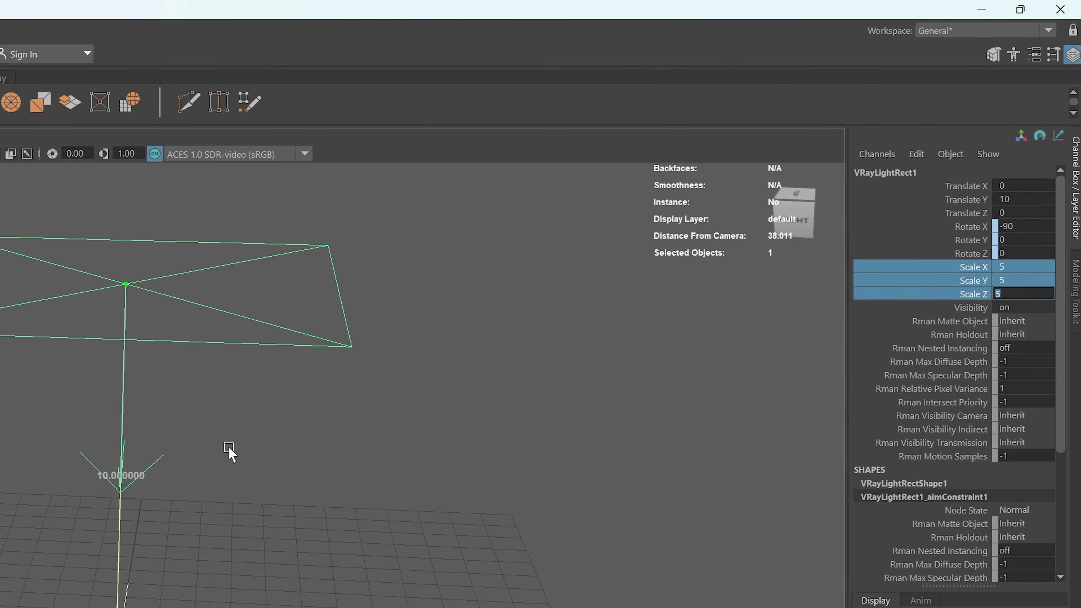
{"action": "key", "text": "Return"}
Examine the local scale values of VRayLightRect1's gizmo among its shape attributes.
{"action": "left_click", "coordinate": [117, 605]}
{"action": "key", "text": "w"}
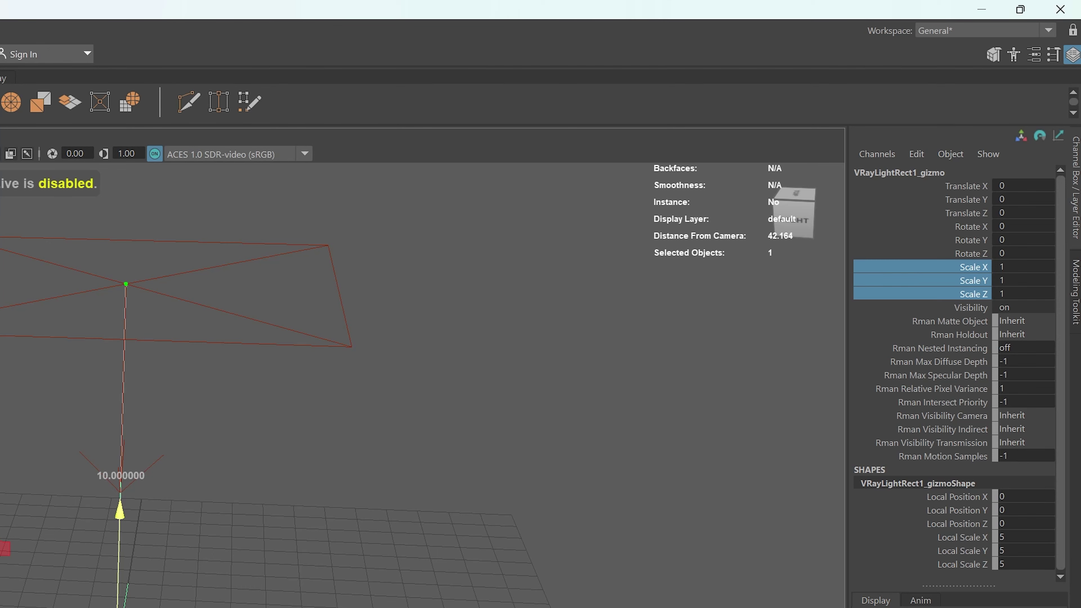
{"action": "left_click_drag", "start_coordinate": [956, 537], "coordinate": [1037, 570]}
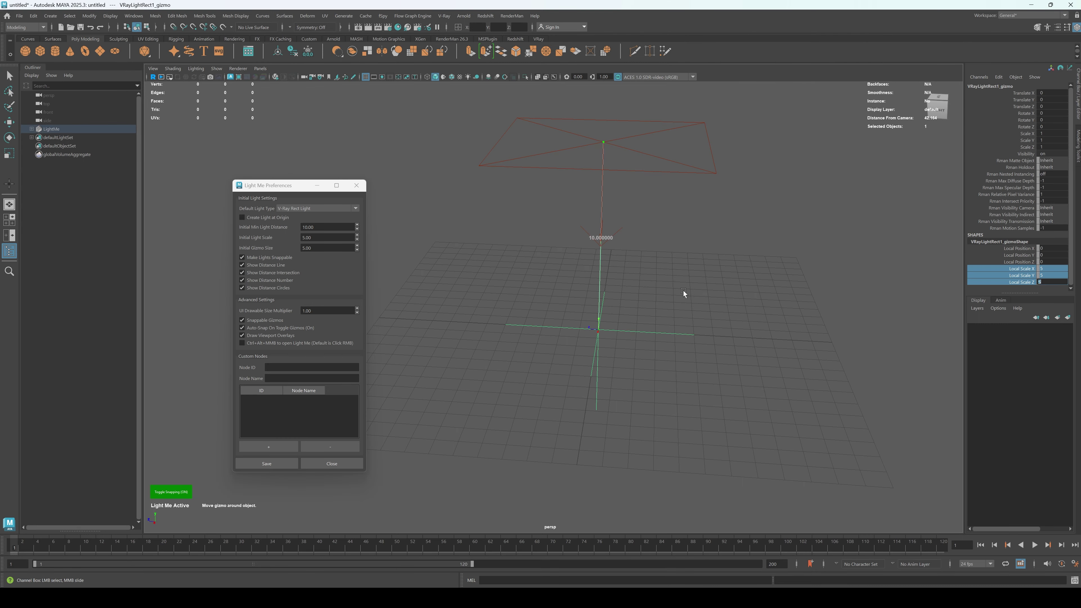
{"action": "left_click", "coordinate": [286, 592]}
{"action": "left_click", "coordinate": [674, 334]}
{"action": "key", "text": "ctrl+a"}
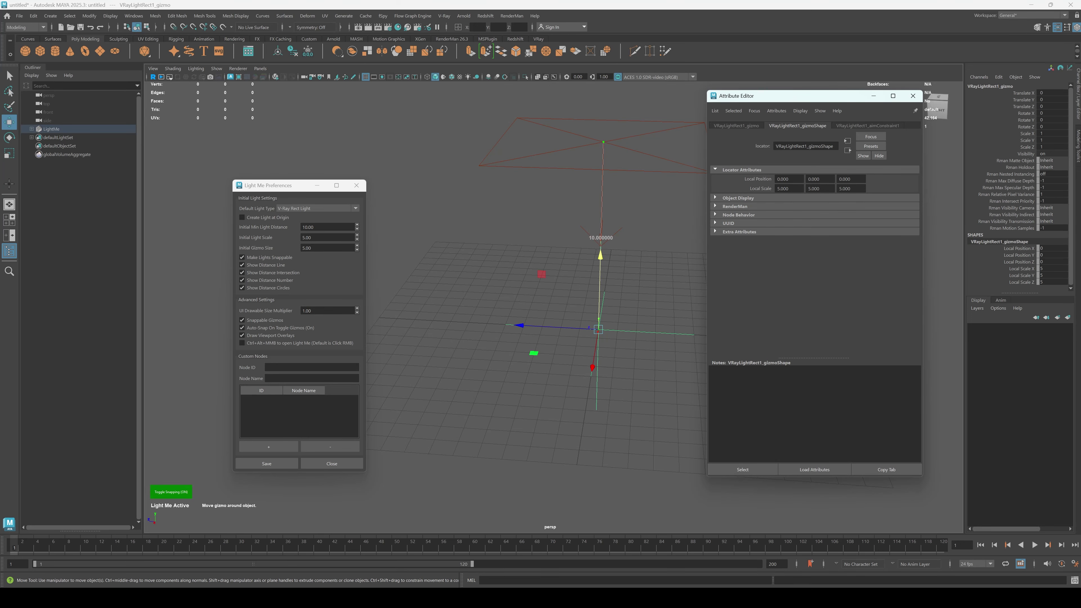
{"action": "key", "text": "Tab"}
{"action": "left_click", "coordinate": [913, 95]}
Compare the Initial Min Light Distance preference with the distance between the V-Ray light and its gizmo.
{"action": "left_click", "coordinate": [320, 229]}
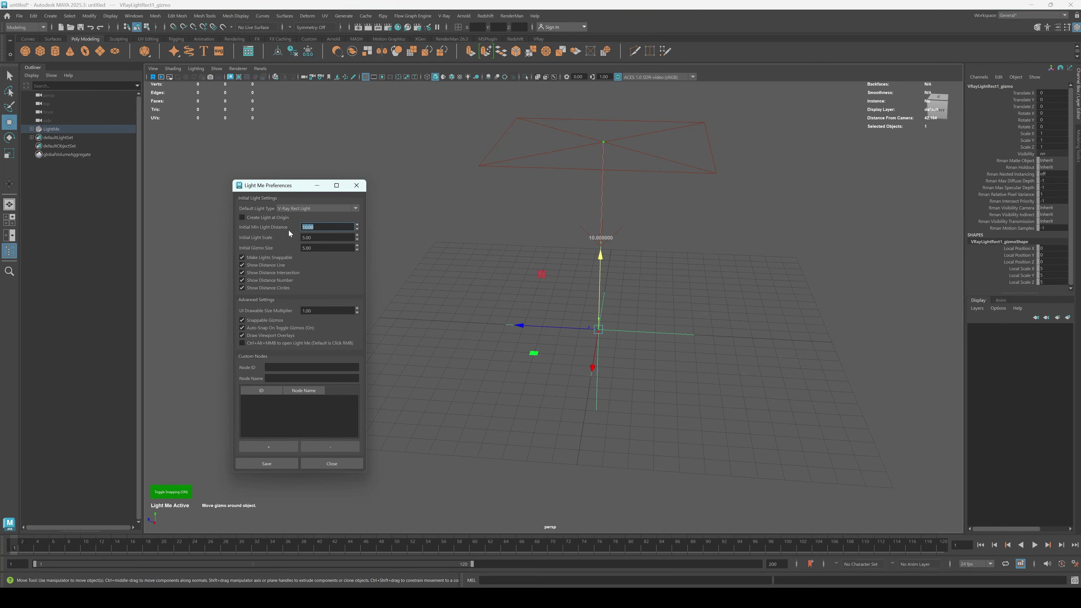
{"action": "left_click_drag", "start_coordinate": [628, 260], "coordinate": [646, 279], "text": "alt"}
{"action": "left_click_drag", "start_coordinate": [682, 110], "coordinate": [673, 169]}
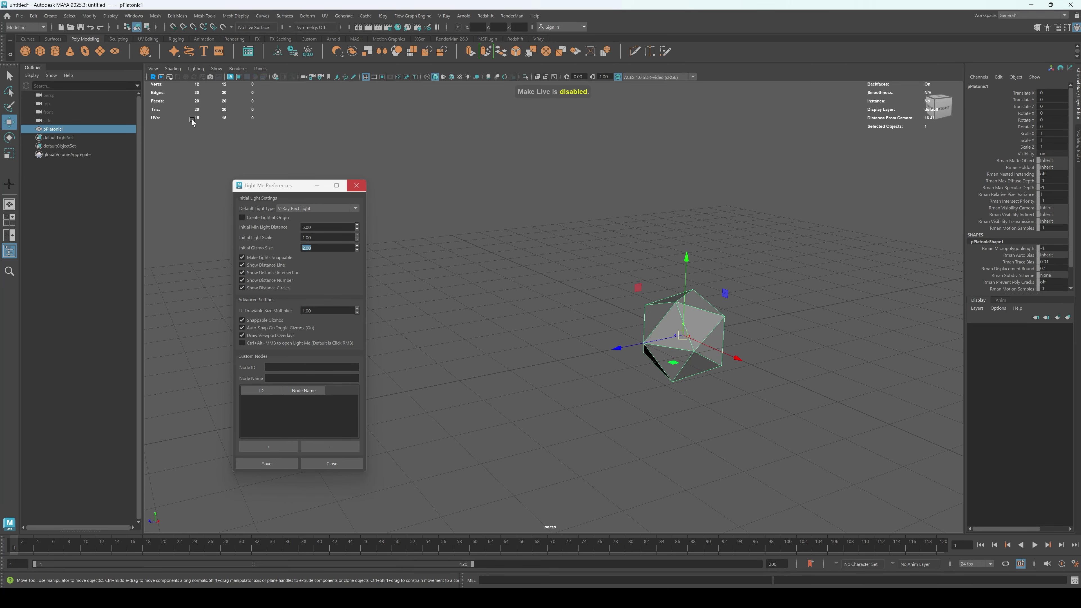
Create a polygon torus and move it about 3.6 units along Z, beside the platonic solid.
{"action": "left_click", "coordinate": [85, 51]}
{"action": "left_click_drag", "start_coordinate": [669, 339], "coordinate": [510, 380]}
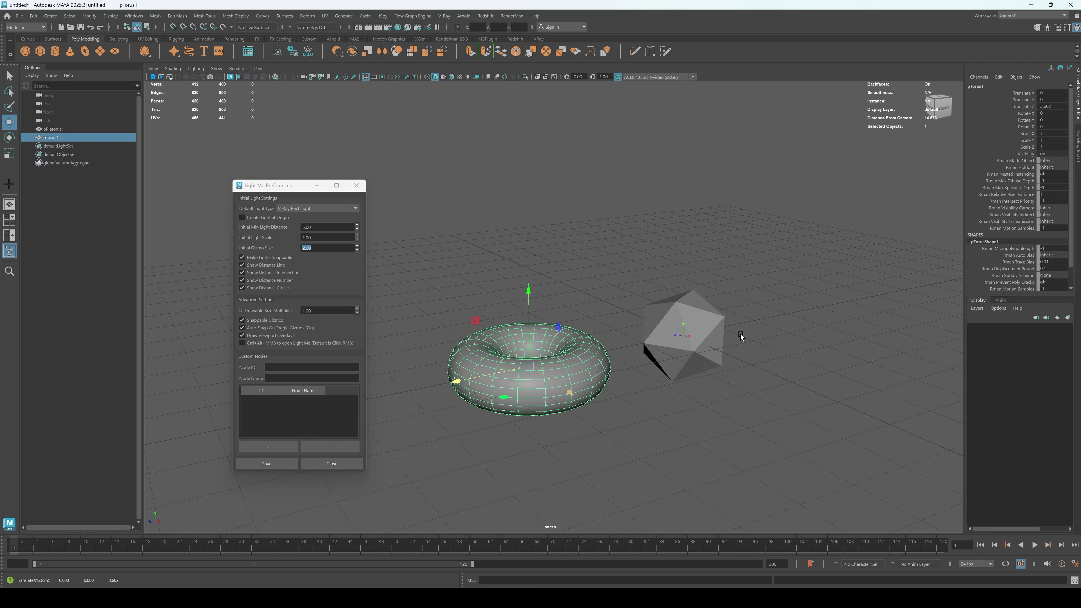
{"action": "middle_click_drag", "start_coordinate": [741, 334], "coordinate": [818, 313], "text": "alt"}
{"action": "scroll", "coordinate": [818, 314], "scroll_direction": "down", "scroll_amount": 1}
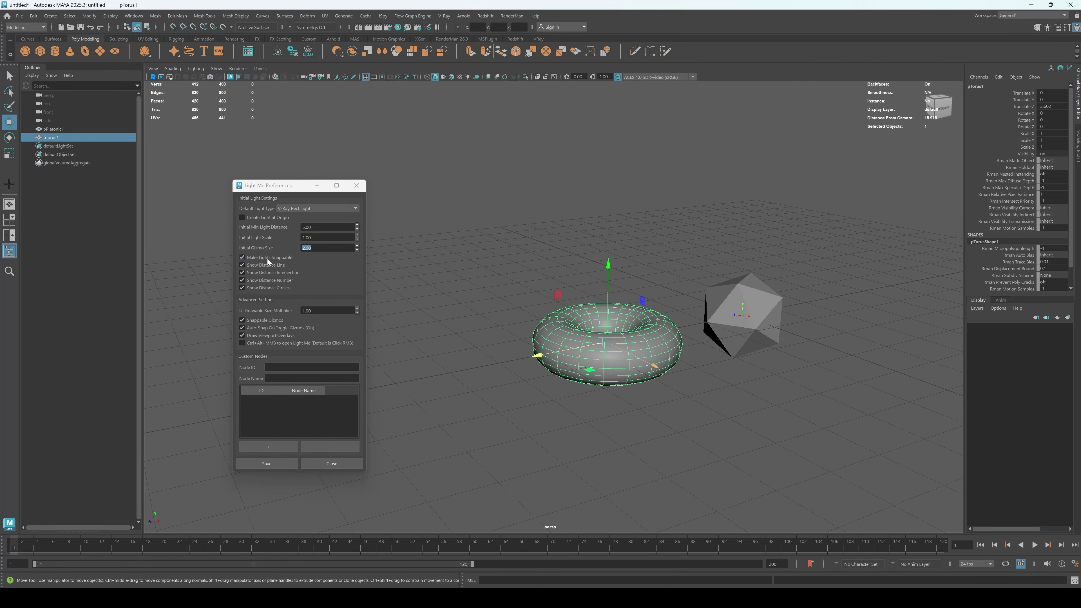
Save the Light Me preferences with Make Lights Snappable enabled and deselect the torus.
{"action": "left_click", "coordinate": [267, 259]}
{"action": "left_click", "coordinate": [267, 462]}
{"action": "left_click", "coordinate": [469, 265]}
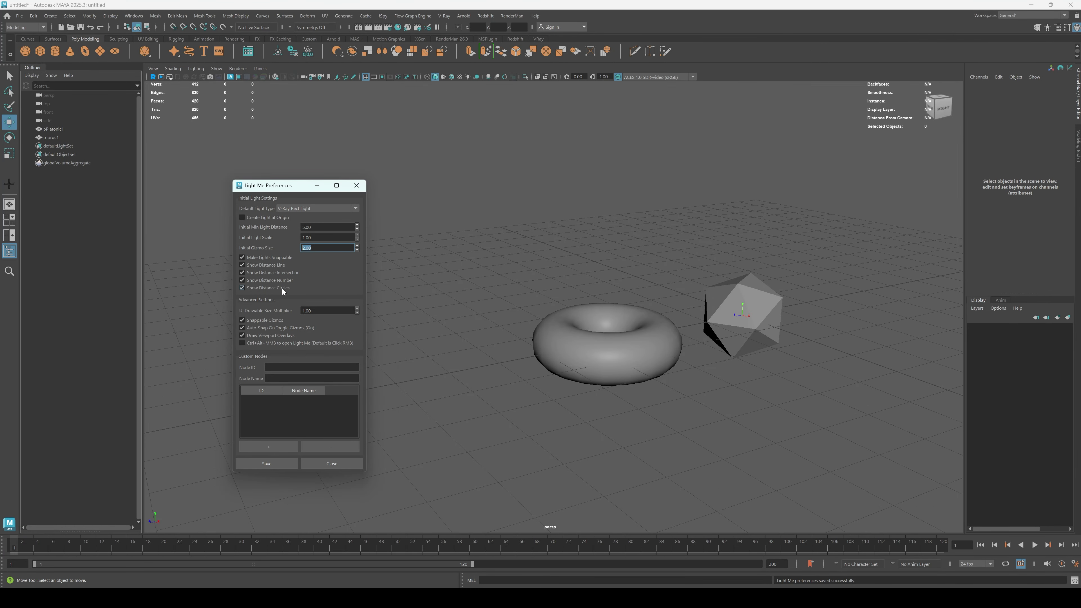
Add a V-Ray Rect light on the torus surface and expand the LightMe group in the outliner.
{"action": "right_click", "coordinate": [550, 331], "text": "ctrl+alt"}
{"action": "right_click_drag", "start_coordinate": [583, 285], "coordinate": [511, 299], "text": "alt"}
{"action": "left_click", "coordinate": [45, 147]}
{"action": "left_click", "coordinate": [32, 146]}
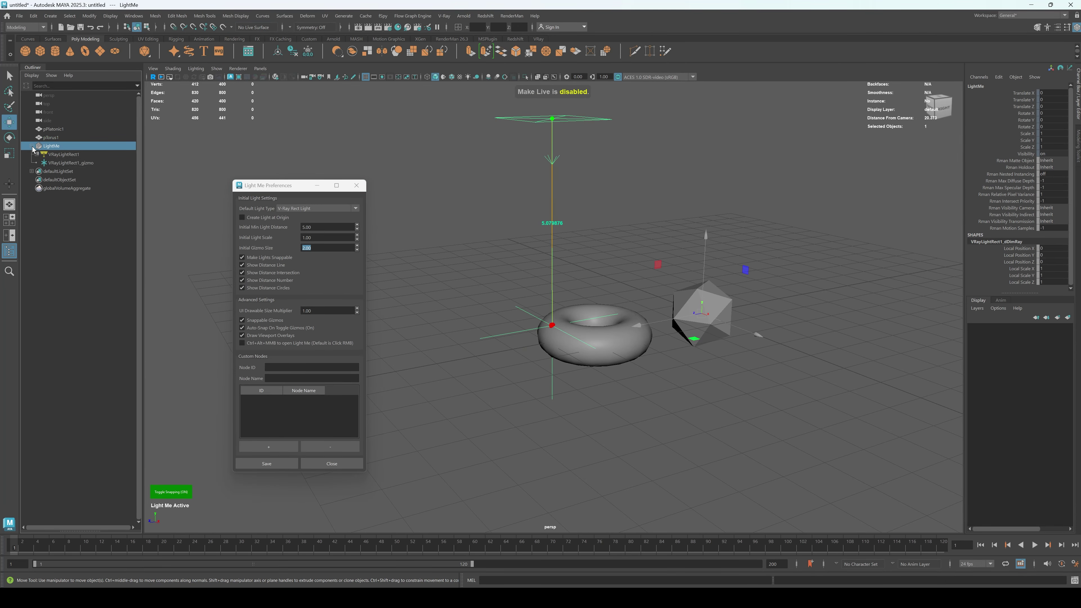
Display the LightMe group's attributes and look at VRayLightRect1's distance dimension settings.
{"action": "left_click", "coordinate": [59, 218]}
{"action": "left_click", "coordinate": [59, 146]}
{"action": "key", "text": "ctrl+a"}
{"action": "left_click_drag", "start_coordinate": [755, 99], "coordinate": [777, 144]}
{"action": "left_click", "coordinate": [787, 170]}
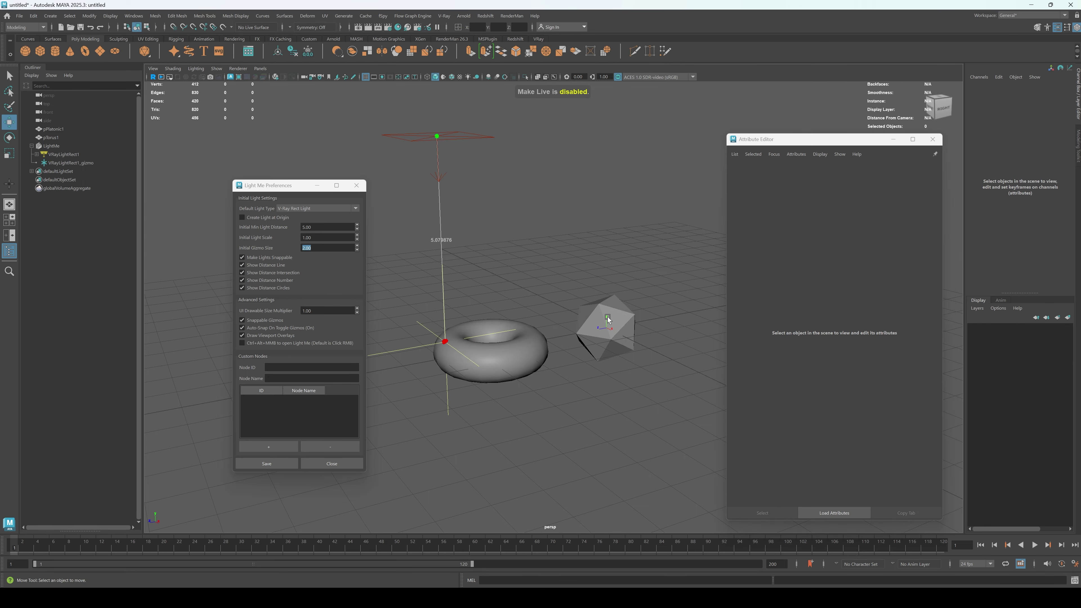
Add a second V-Ray Rect light on the surface of the platonic solid.
{"action": "left_click", "coordinate": [607, 317]}
{"action": "left_click", "coordinate": [572, 187]}
{"action": "left_click", "coordinate": [471, 192]}
{"action": "left_click", "coordinate": [555, 188]}
{"action": "left_click", "coordinate": [448, 191]}
{"action": "left_click", "coordinate": [561, 188]}
{"action": "left_click", "coordinate": [498, 192]}
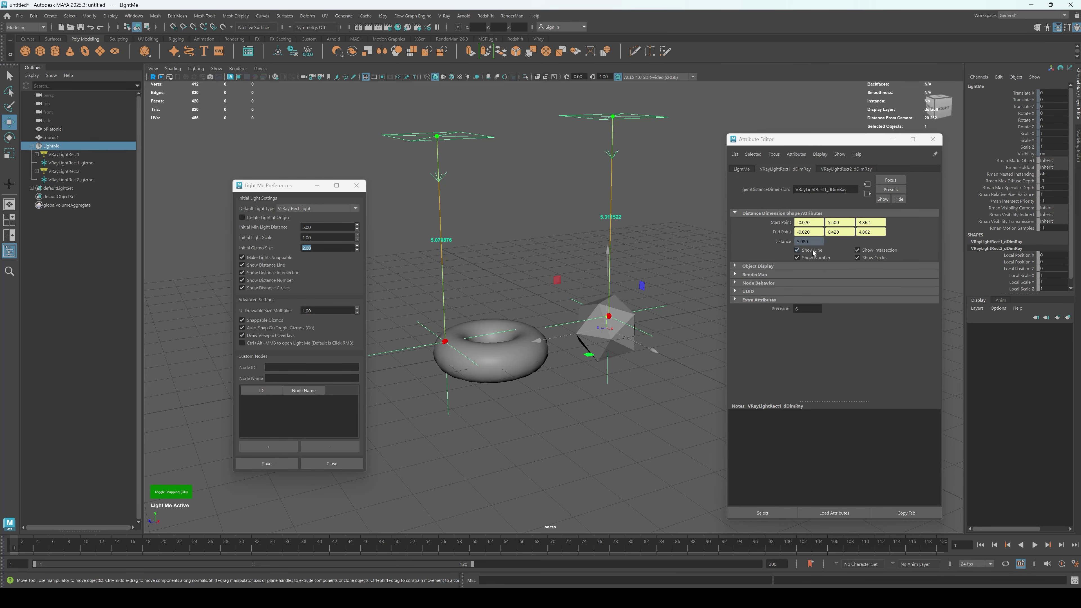
Try other precision values for VRayLightRect1's distance dimension and set the precision back to 6.
{"action": "double_click", "coordinate": [800, 309]}
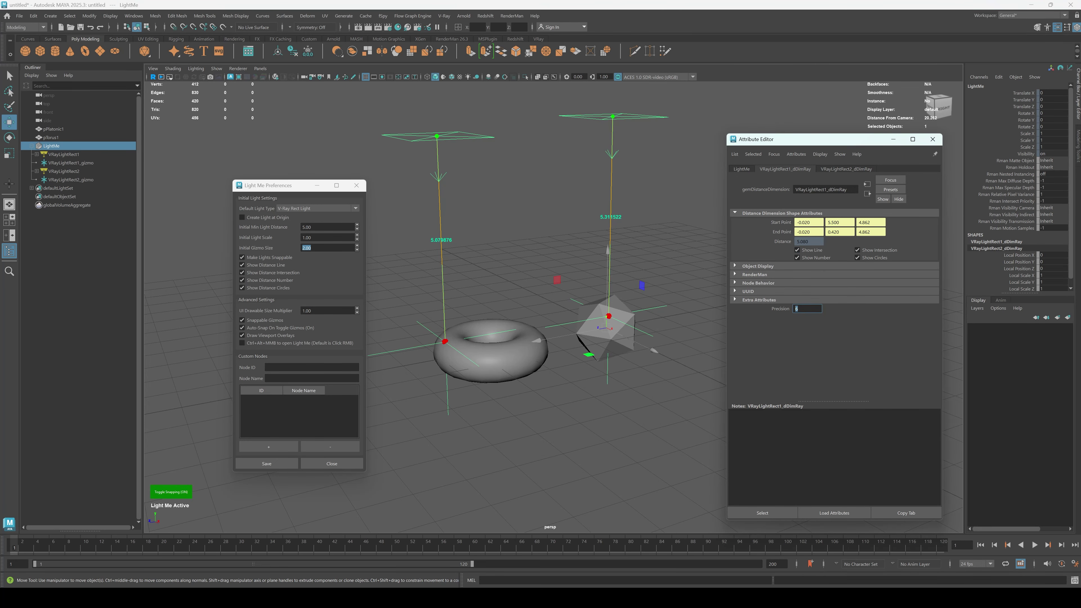
{"action": "type", "text": "2"}
{"action": "key", "text": "Return"}
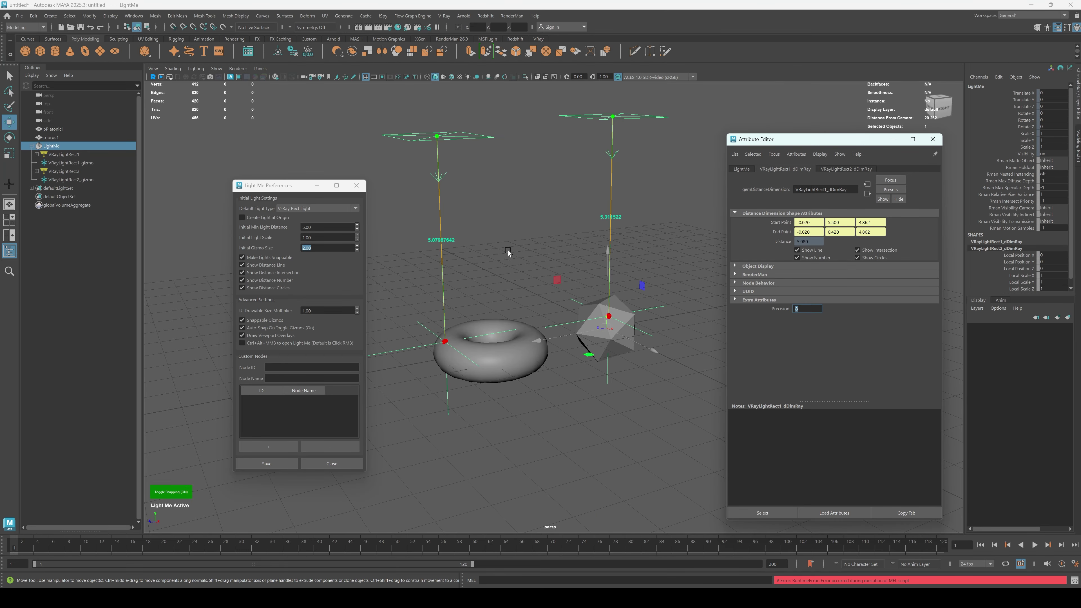
{"action": "type", "text": "6"}
{"action": "key", "text": "Return"}
Hide the line, number, circles and intersection of VRayLightRect1's distance dimension.
{"action": "left_click", "coordinate": [810, 250]}
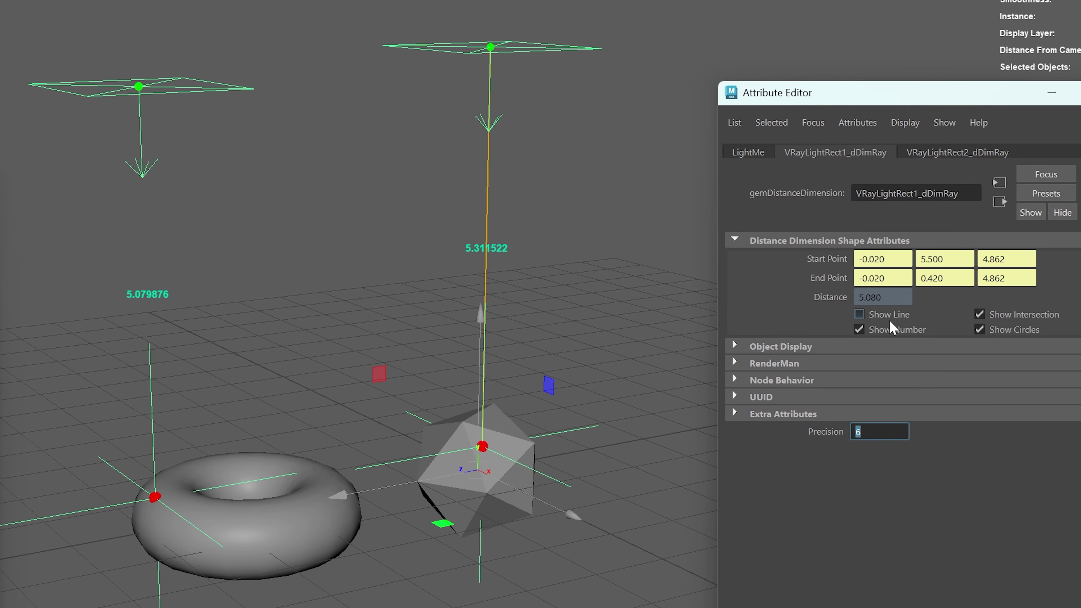
{"action": "left_click", "coordinate": [894, 329]}
{"action": "left_click", "coordinate": [1032, 329]}
{"action": "left_click", "coordinate": [1032, 317]}
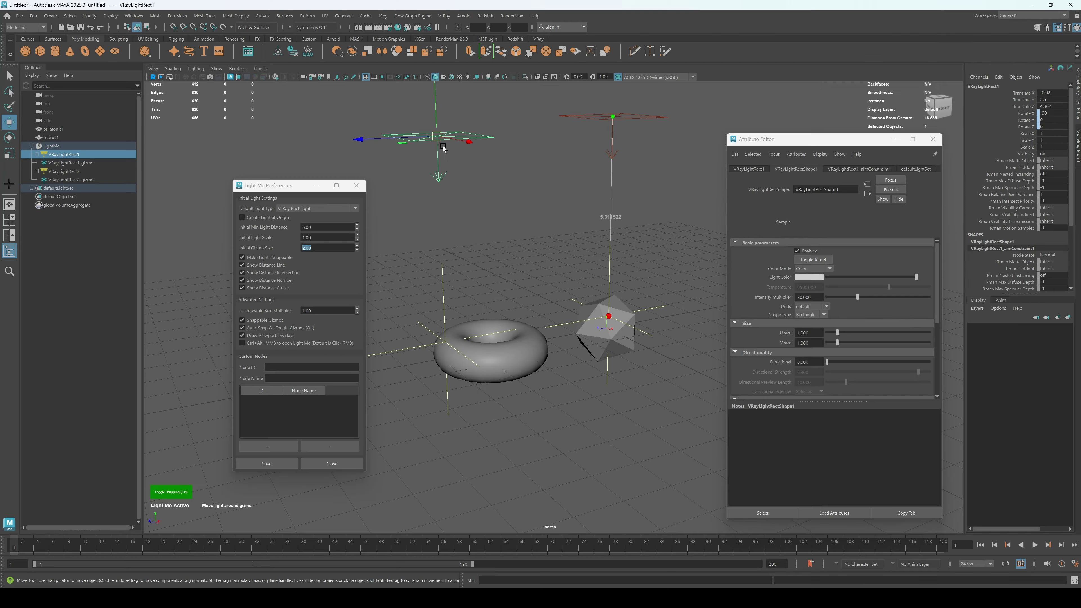
Move VRayLightRect1 around its gizmo and show its distance line, number, intersection and circles again.
{"action": "left_click_drag", "start_coordinate": [437, 137], "coordinate": [511, 165]}
{"action": "left_click", "coordinate": [52, 146]}
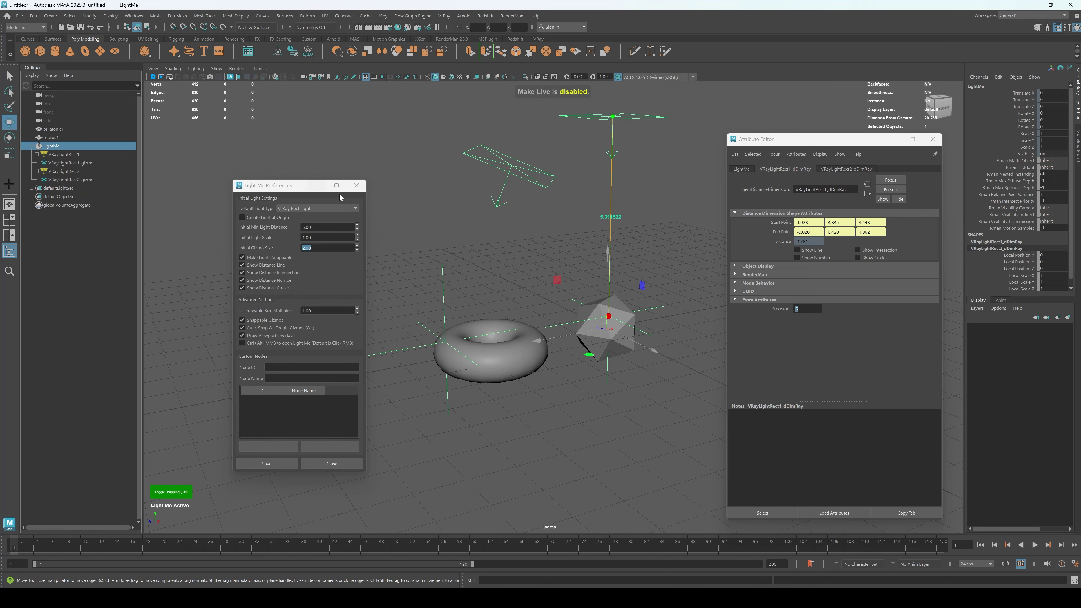
{"action": "left_click", "coordinate": [815, 250]}
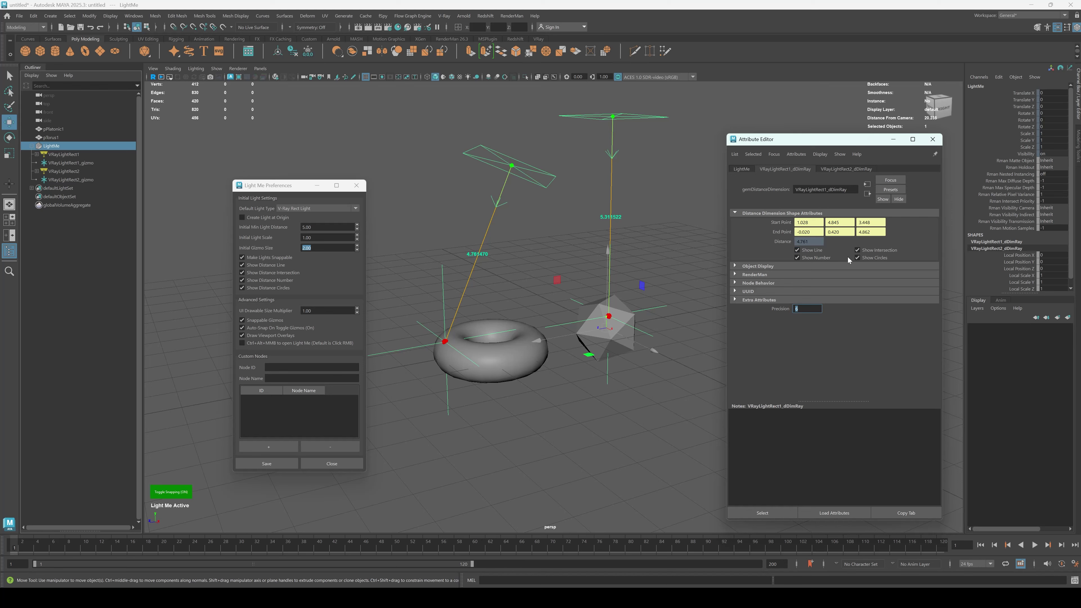
Slide VRayLightRect1's gizmo along the torus surface to its lower front edge.
{"action": "left_click", "coordinate": [528, 250]}
{"action": "key", "text": "ctrl+z"}
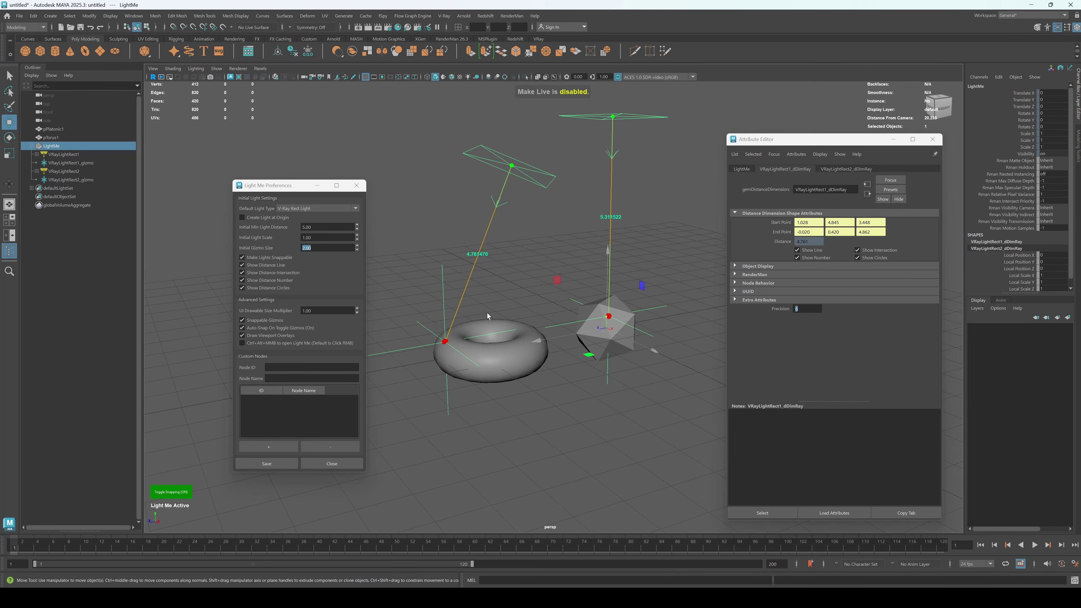
{"action": "scroll", "coordinate": [482, 315], "scroll_direction": "up", "scroll_amount": 5}
{"action": "left_click_drag", "start_coordinate": [431, 321], "coordinate": [475, 388]}
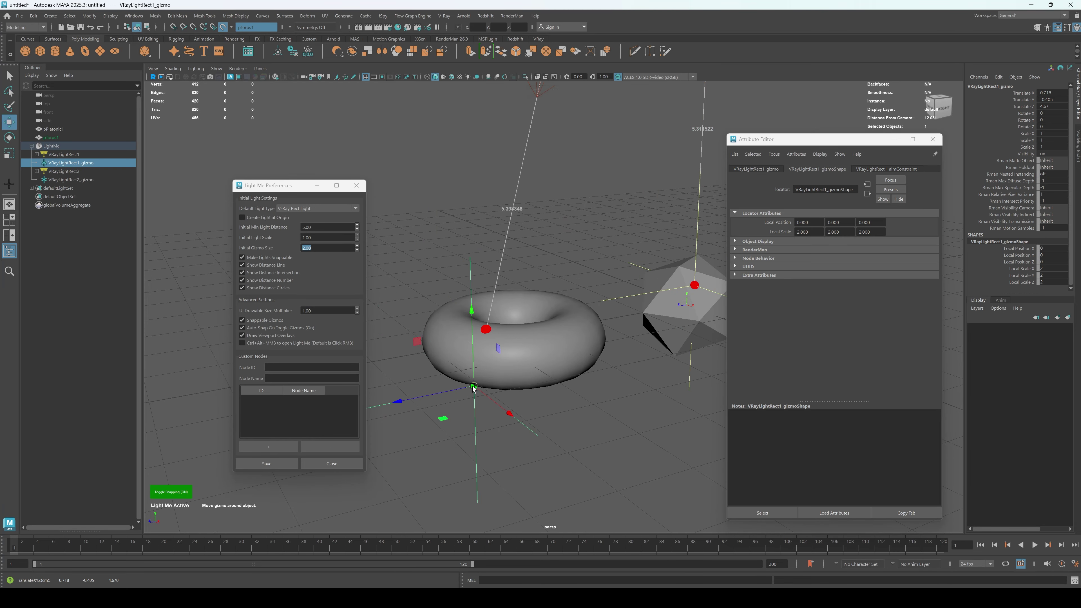
{"action": "right_click_drag", "start_coordinate": [523, 391], "coordinate": [383, 397], "text": "alt"}
{"action": "middle_click_drag", "start_coordinate": [383, 397], "coordinate": [368, 426], "text": "alt"}
{"action": "left_click", "coordinate": [535, 188]}
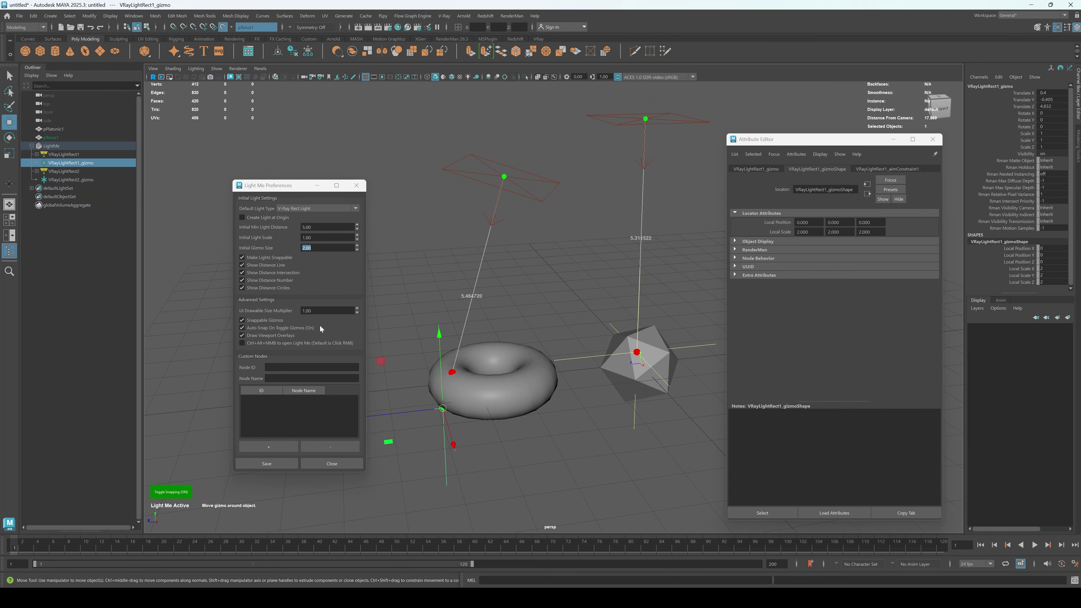
Try a larger UI Drawable Size Multiplier while sliding VRayLightRect1's gizmo, and set the multiplier back to 1.00.
{"action": "left_click", "coordinate": [304, 311]}
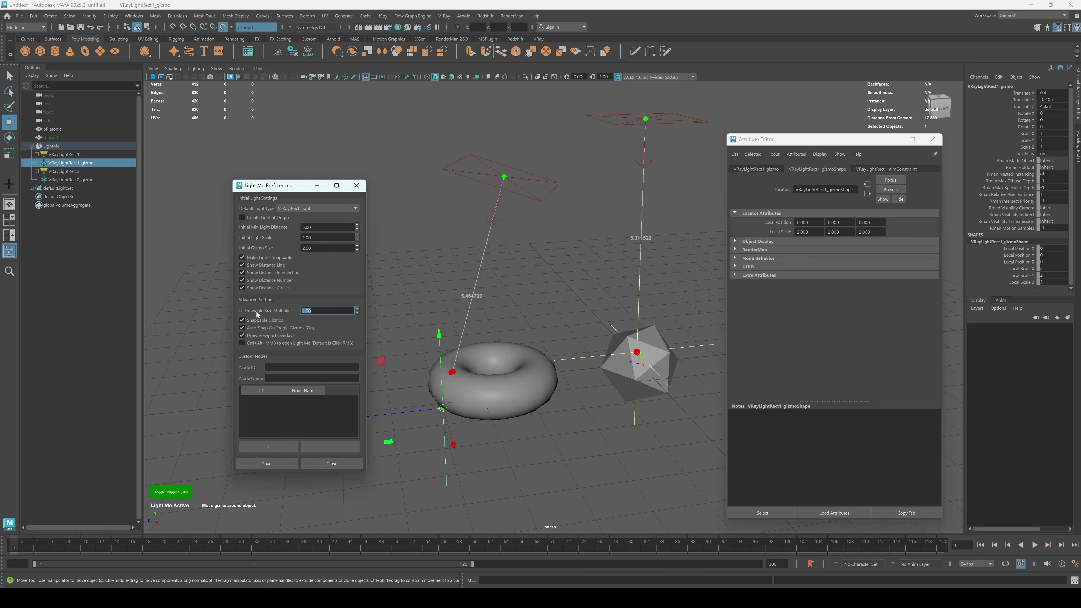
{"action": "left_click", "coordinate": [267, 464]}
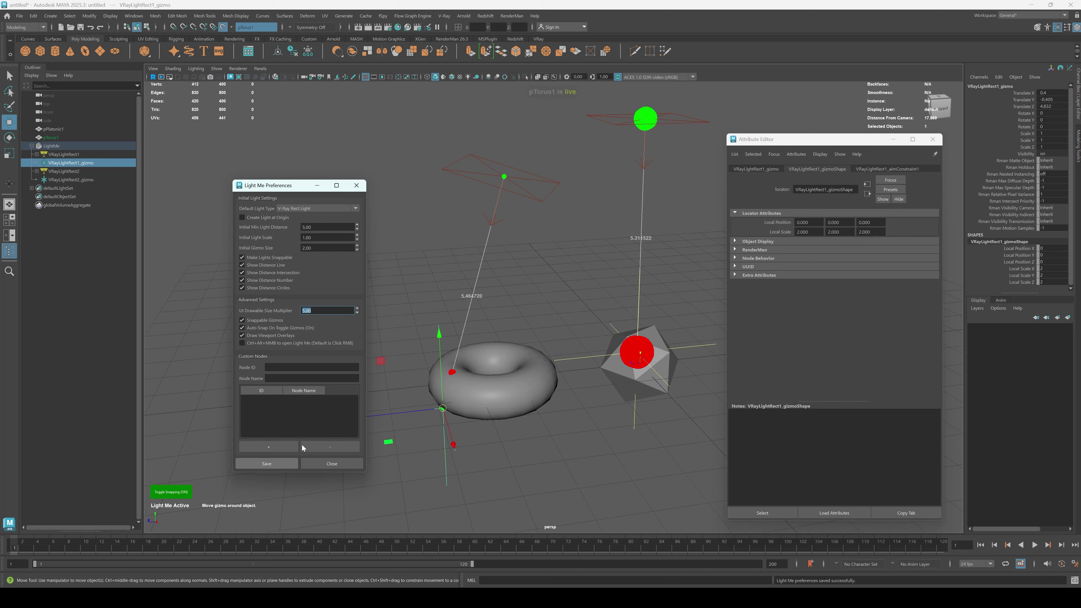
{"action": "left_click_drag", "start_coordinate": [443, 408], "coordinate": [498, 443]}
{"action": "left_click", "coordinate": [334, 311]}
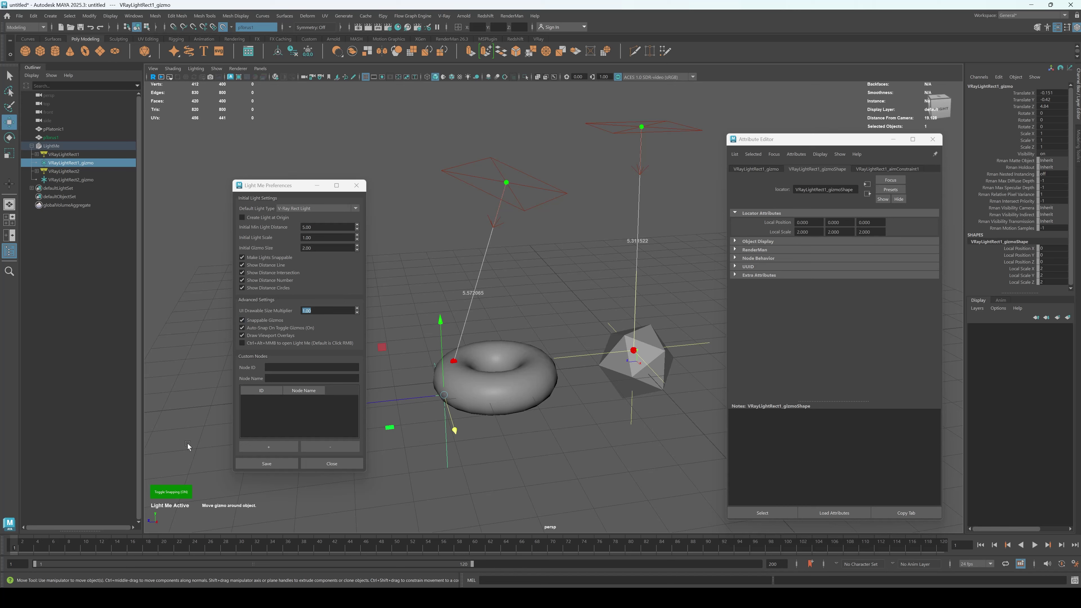
Switch the Snappable Gizmos preference, save it and move VRayLightRect1's gizmo to test the effect.
{"action": "left_click", "coordinate": [271, 321]}
{"action": "left_click", "coordinate": [268, 463]}
{"action": "left_click_drag", "start_coordinate": [454, 424], "coordinate": [419, 285]}
Turn snapping off, pull VRayLightRect1's gizmo off the polyhedron along X, and turn snapping on again.
{"action": "left_click", "coordinate": [621, 361]}
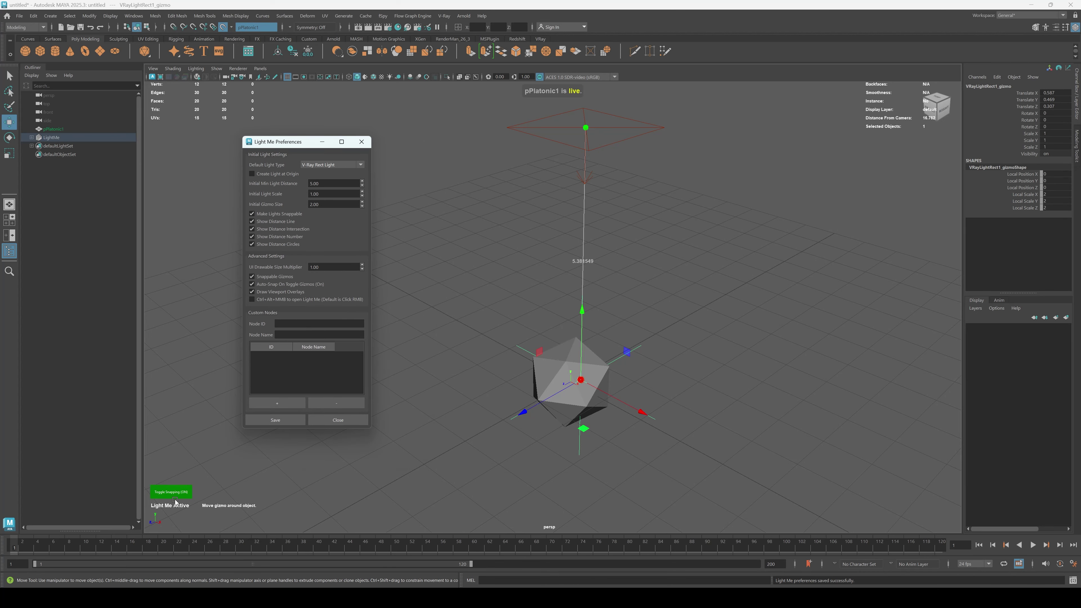
{"action": "left_click", "coordinate": [174, 499]}
{"action": "left_click_drag", "start_coordinate": [612, 397], "coordinate": [490, 304]}
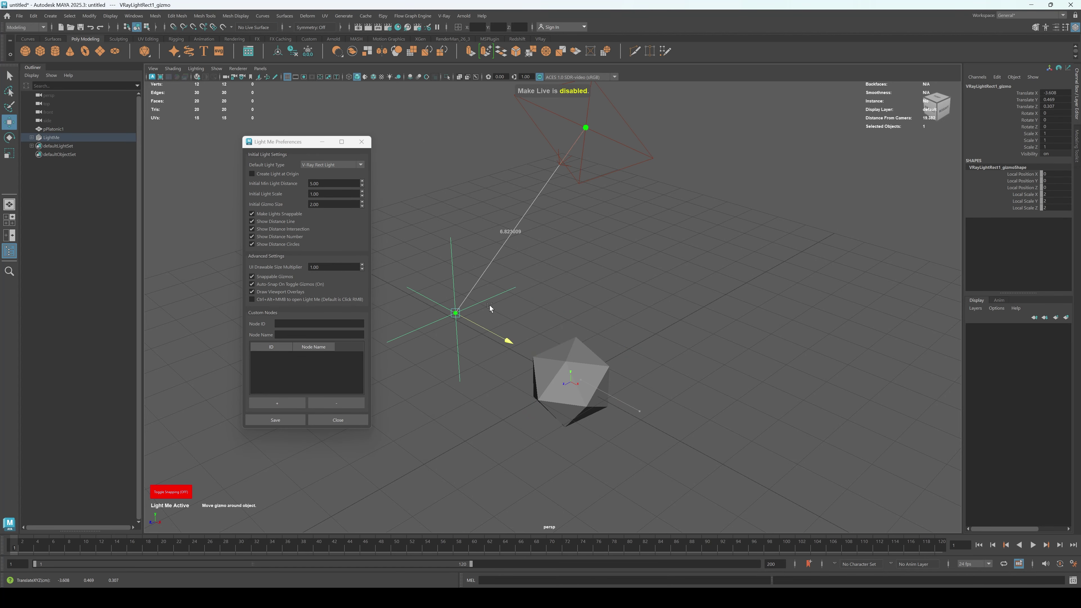
{"action": "left_click", "coordinate": [181, 495]}
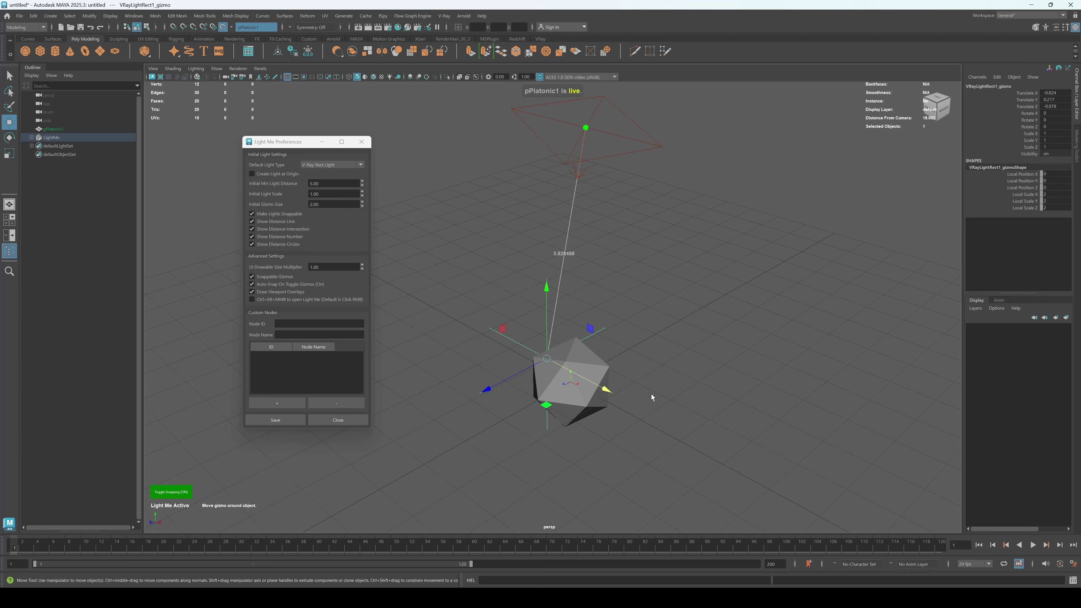
Disable Auto Snap On Toggle Gizmos, save the preferences, and pull VRayLightRect1's gizmo off the polyhedron with snapping turned off.
{"action": "left_click", "coordinate": [251, 284]}
{"action": "left_click", "coordinate": [276, 420]}
{"action": "left_click_drag", "start_coordinate": [602, 376], "coordinate": [540, 344]}
{"action": "left_click", "coordinate": [178, 495]}
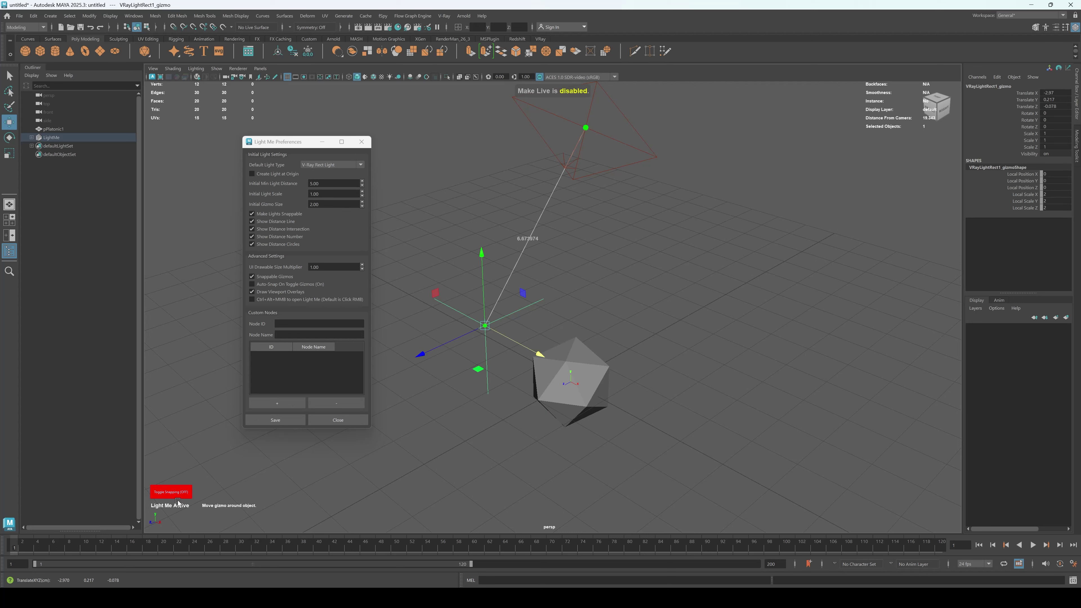
Turn snapping on, drag VRayLightRect1's gizmo back onto the polyhedron, and re-enable Auto Snap On Toggle Gizmos.
{"action": "left_click", "coordinate": [173, 493]}
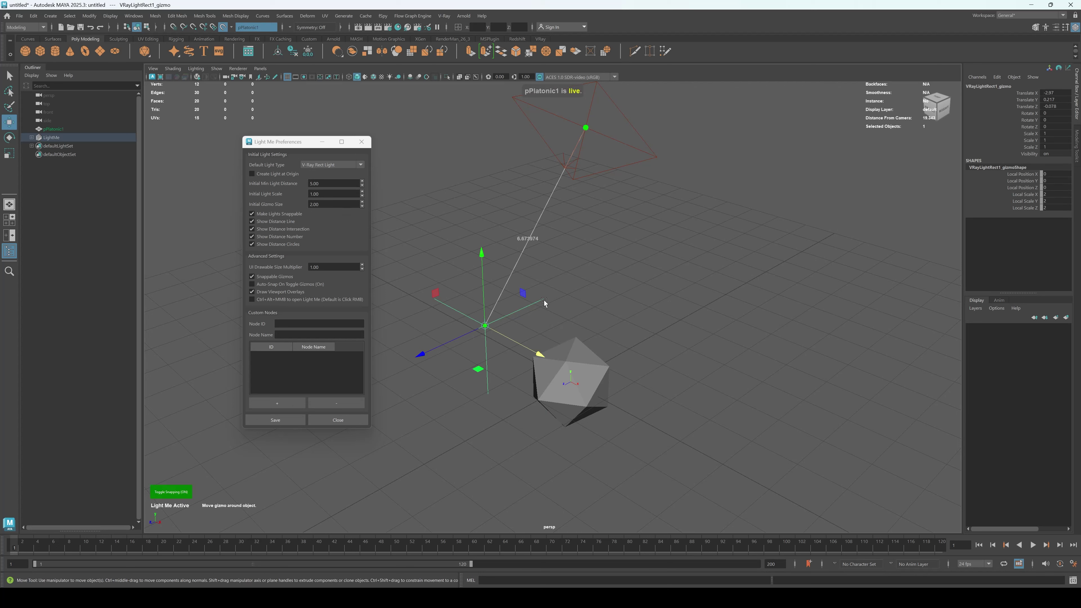
{"action": "left_click_drag", "start_coordinate": [488, 328], "coordinate": [596, 374]}
{"action": "left_click", "coordinate": [304, 285]}
Disable Draw Viewport Overlays, enable it again, save the preferences and select VRayLightRect1's gizmo.
{"action": "left_click", "coordinate": [270, 292]}
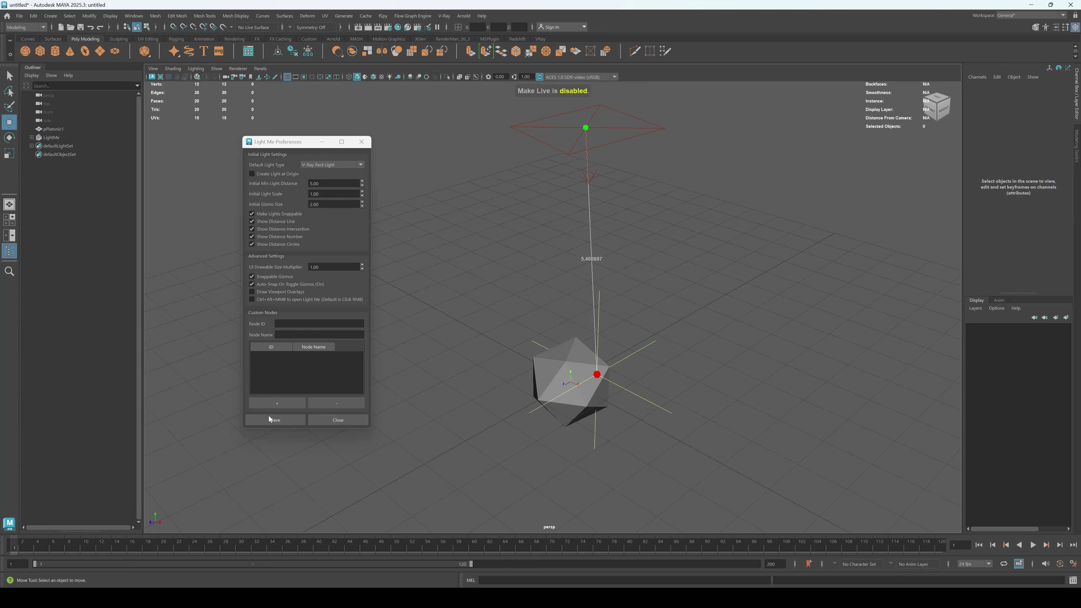
{"action": "left_click_drag", "start_coordinate": [264, 468], "coordinate": [160, 529]}
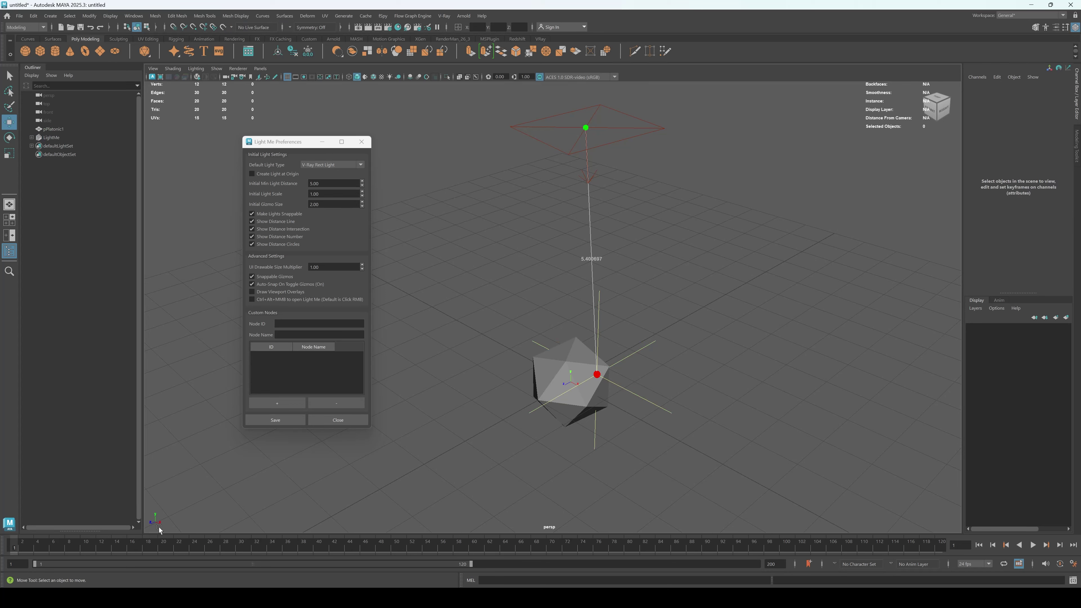
{"action": "left_click", "coordinate": [276, 291]}
{"action": "left_click", "coordinate": [282, 421]}
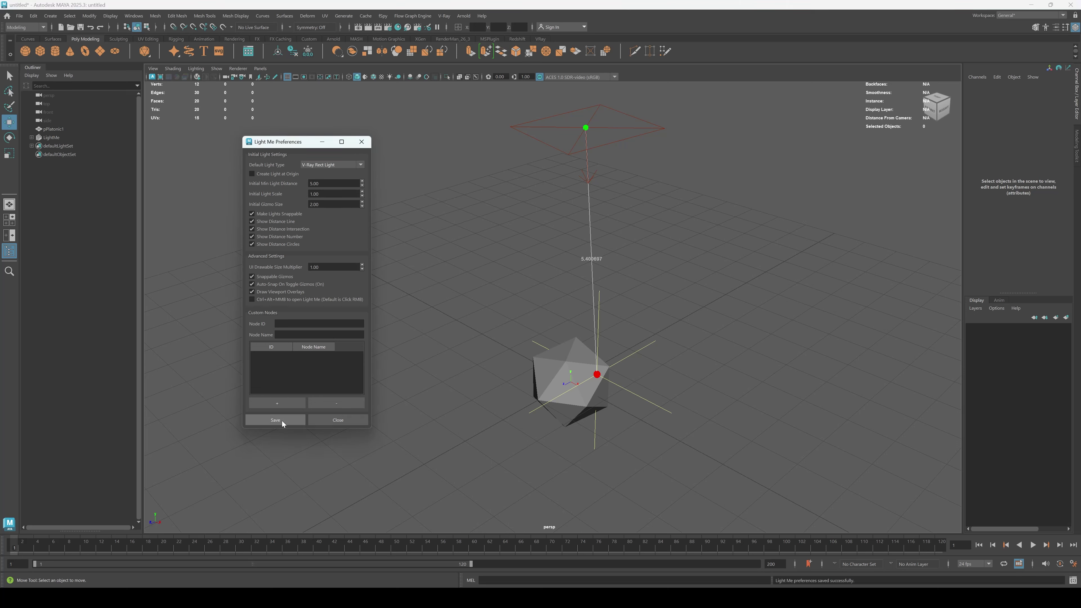
{"action": "left_click_drag", "start_coordinate": [657, 371], "coordinate": [654, 427]}
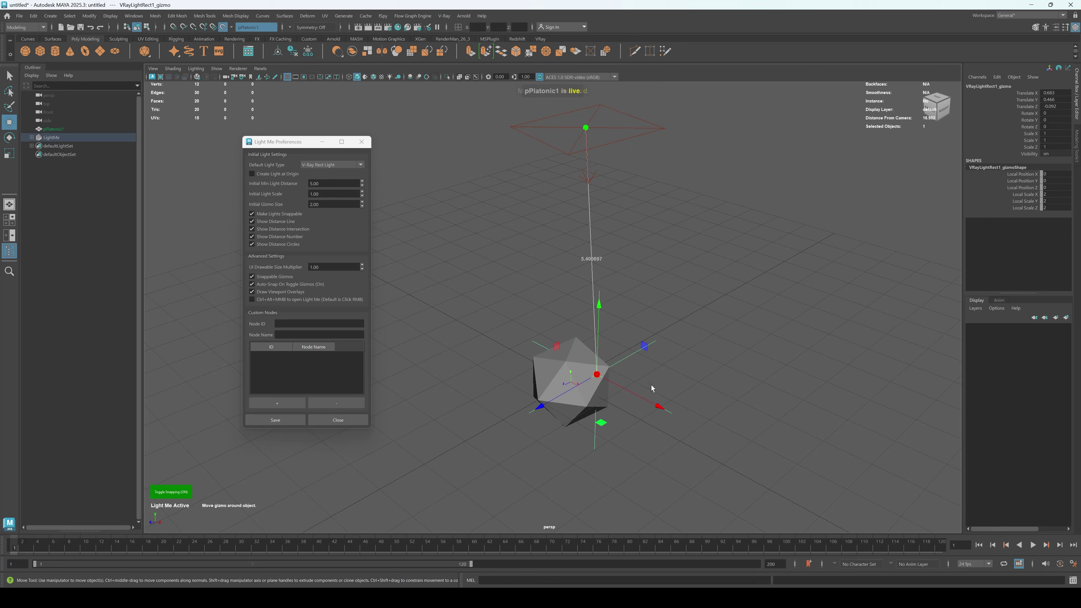
{"action": "left_click", "coordinate": [629, 114]}
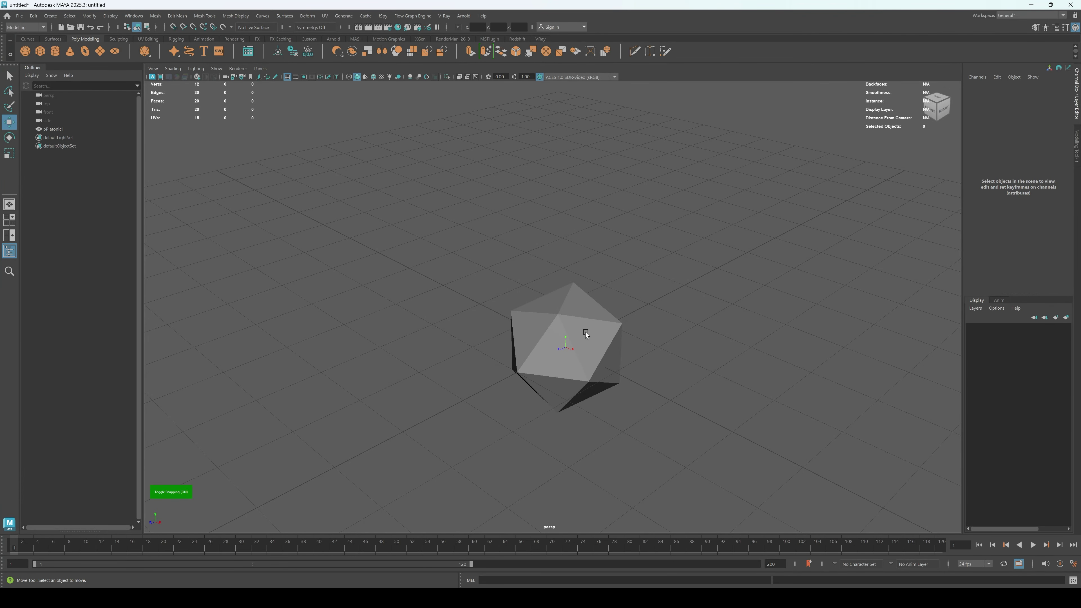
Add a V-Ray rect light to the polyhedron and slide its gizmo to the polyhedron's side vertex.
{"action": "key", "text": "l"}
{"action": "right_click_drag", "start_coordinate": [666, 336], "coordinate": [593, 353], "text": "alt"}
{"action": "middle_click_drag", "start_coordinate": [644, 338], "coordinate": [592, 425], "text": "alt"}
{"action": "left_click_drag", "start_coordinate": [518, 413], "coordinate": [373, 268]}
Duplicate VRayLightRect1 together with its gizmo using Light Operations, and expand the LightMe group in the Outliner.
{"action": "right_click", "coordinate": [373, 269]}
{"action": "mouse_move", "coordinate": [379, 283]}
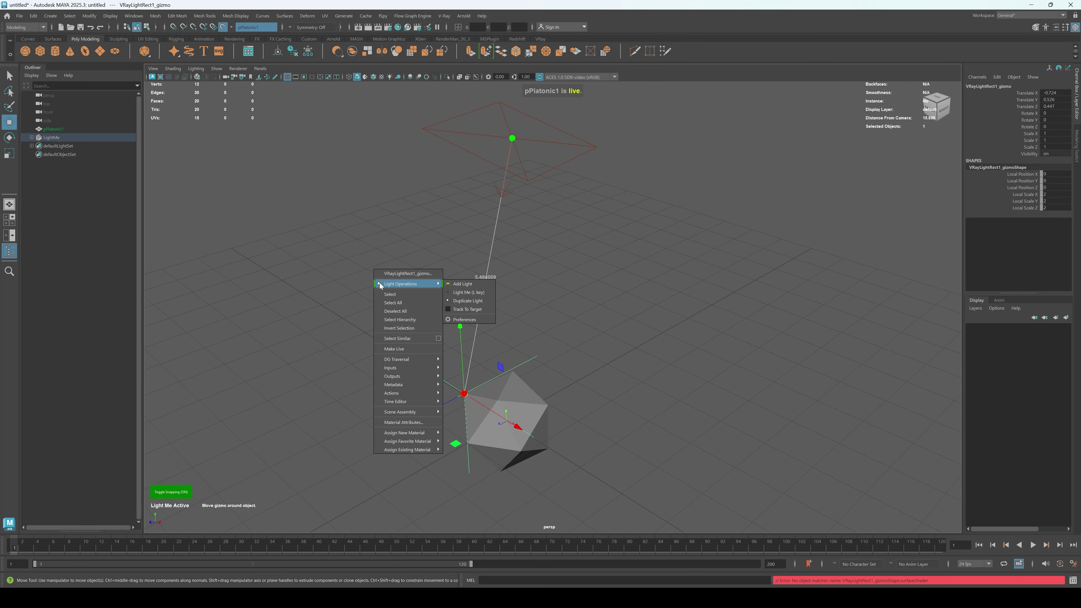
{"action": "left_click", "coordinate": [468, 301]}
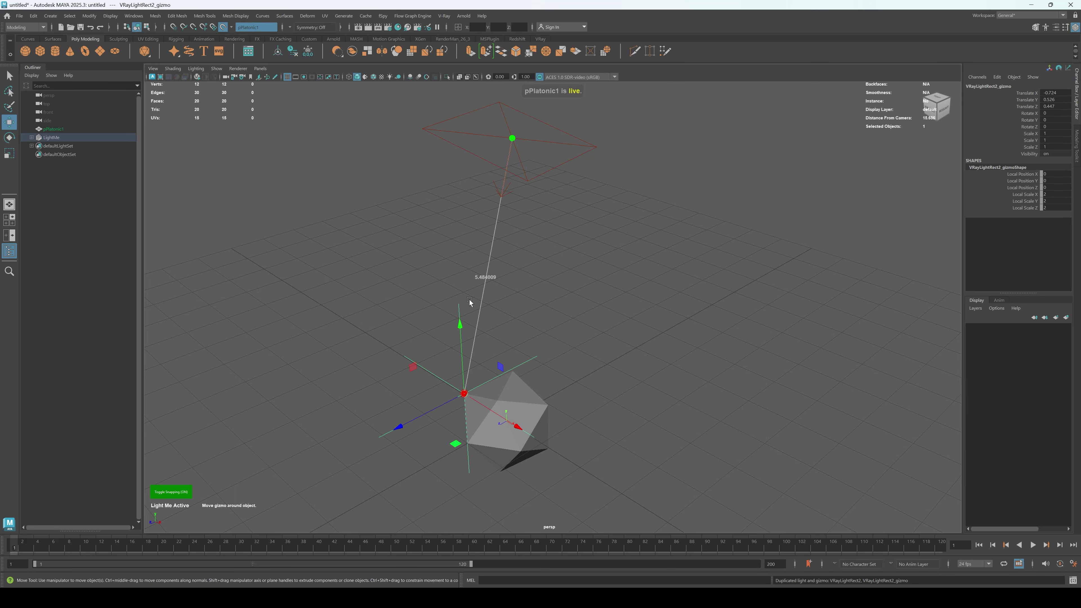
{"action": "left_click", "coordinate": [31, 138]}
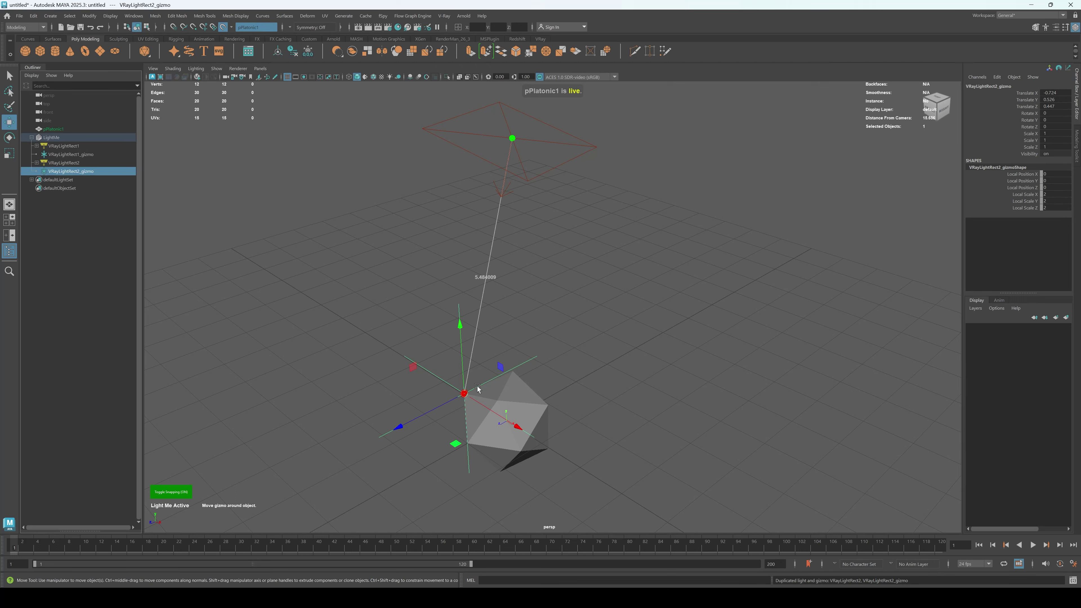
Slide the duplicated light's gizmo to the polyhedron's opposite side vertex and move the duplicated light well away from the original.
{"action": "left_click_drag", "start_coordinate": [461, 394], "coordinate": [548, 405]}
{"action": "left_click", "coordinate": [530, 144]}
{"action": "left_click_drag", "start_coordinate": [514, 139], "coordinate": [761, 215]}
{"action": "left_click", "coordinate": [624, 242]}
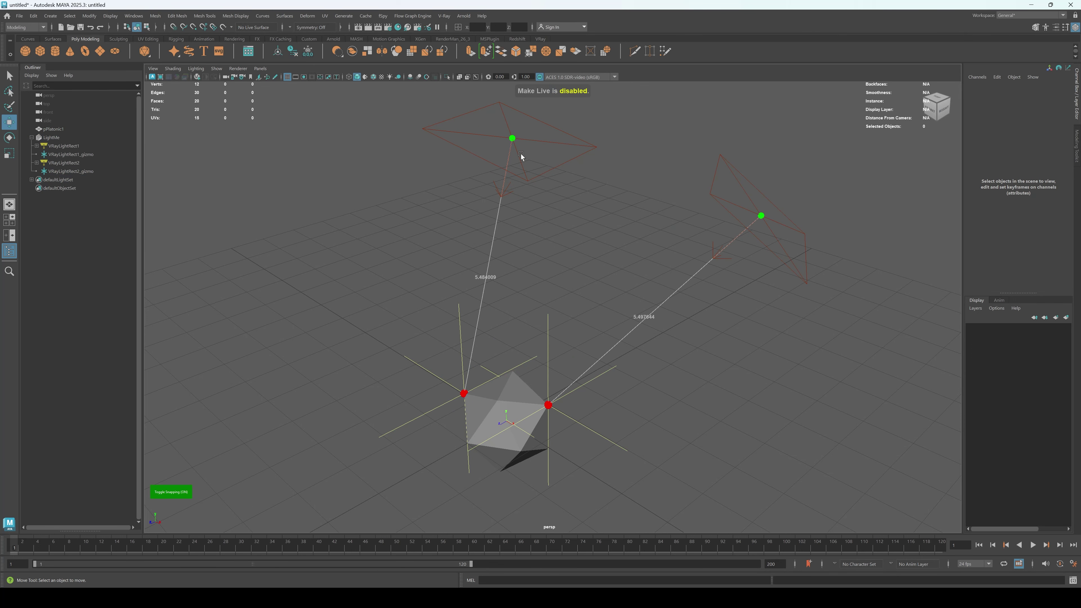
Duplicate VRayLightRect1 again with the light itself selected, and slide the copy's gizmo toward the polyhedron's top vertex.
{"action": "left_click", "coordinate": [534, 184]}
{"action": "left_click", "coordinate": [425, 367]}
{"action": "left_click", "coordinate": [451, 144]}
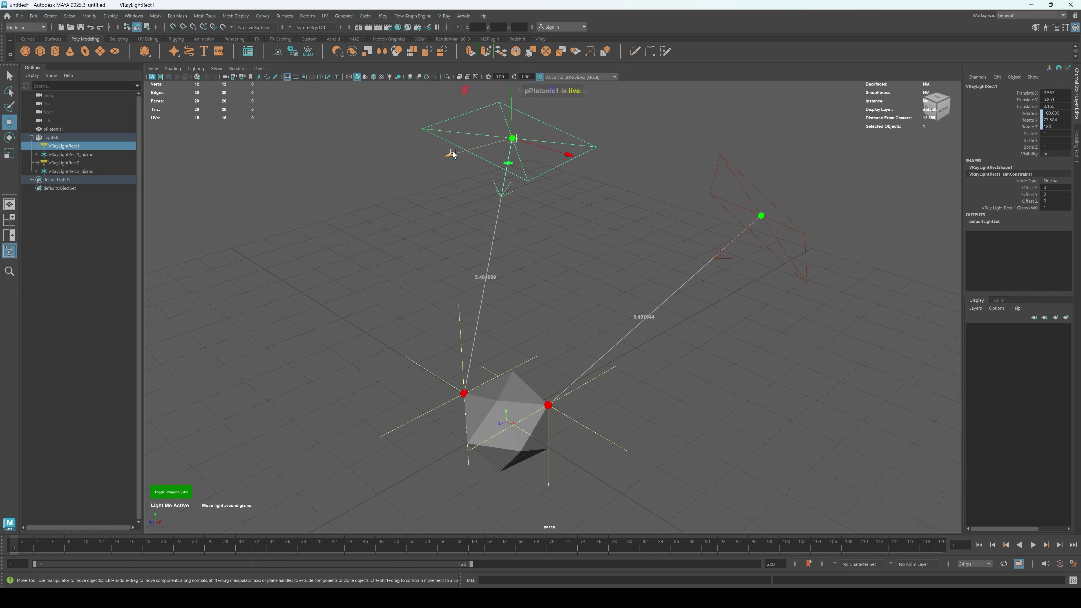
{"action": "right_click", "coordinate": [434, 136]}
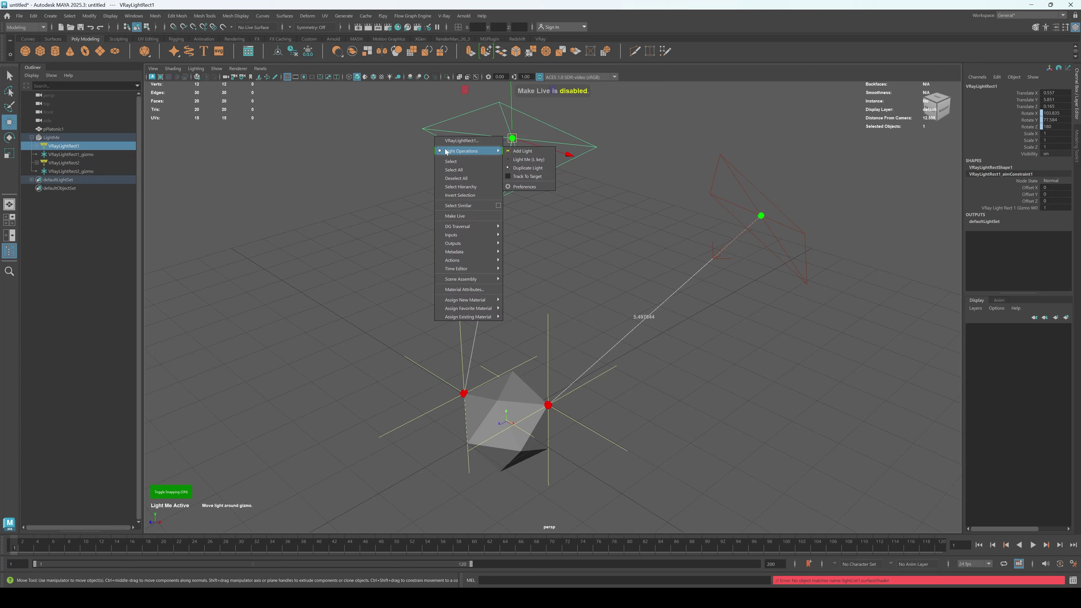
{"action": "left_click", "coordinate": [544, 171]}
{"action": "left_click_drag", "start_coordinate": [468, 388], "coordinate": [513, 373]}
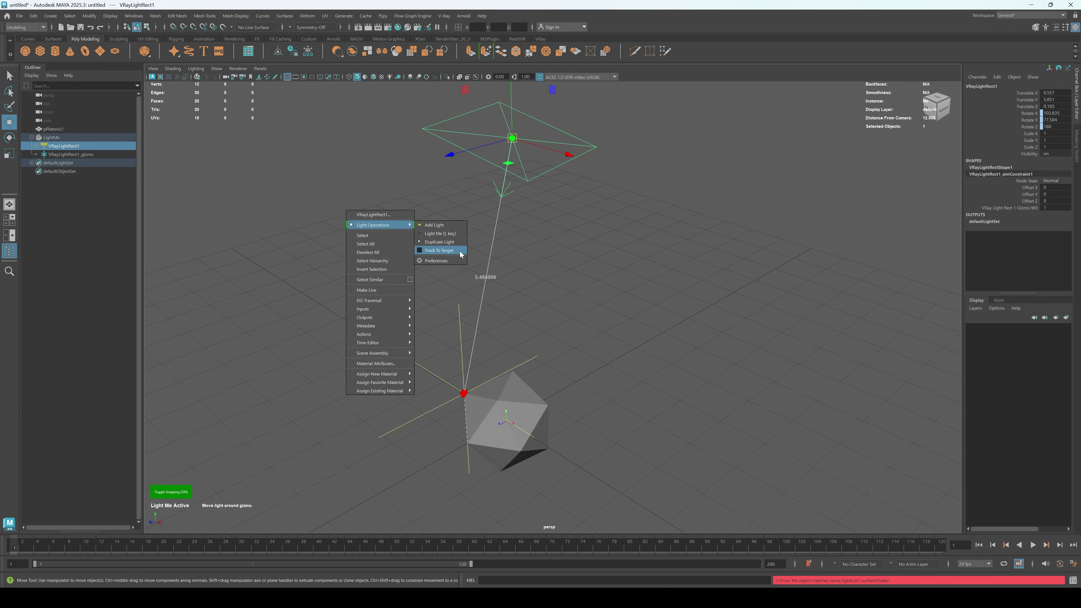
Enable Track To Target for VRayLightRect1 and move its target to about X 1.8, Y 3.4, Z -0.6.
{"action": "left_click", "coordinate": [460, 252]}
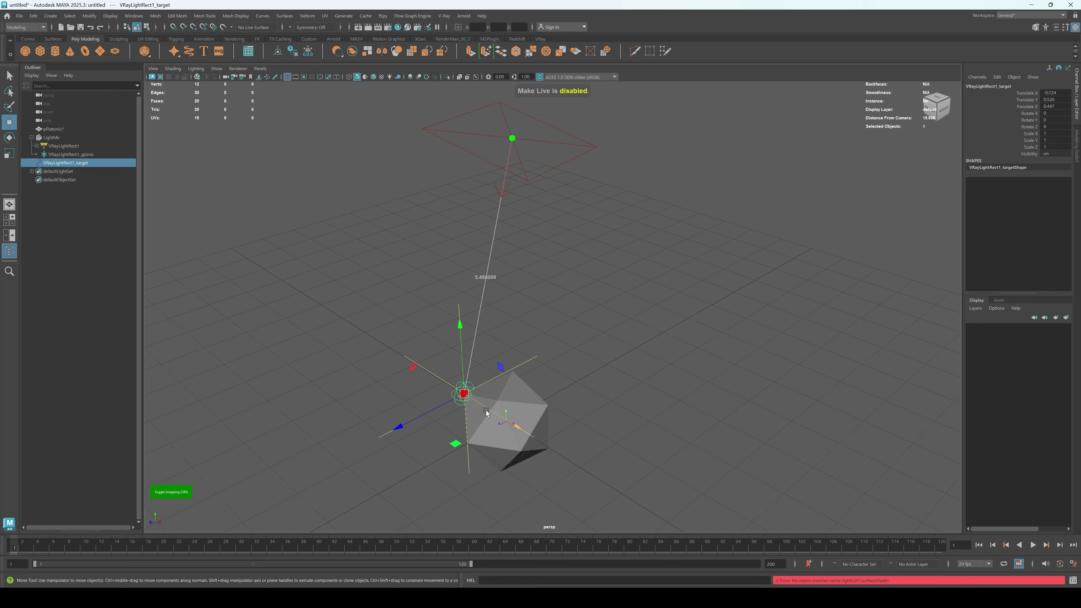
{"action": "left_click_drag", "start_coordinate": [485, 403], "coordinate": [637, 454]}
{"action": "left_click_drag", "start_coordinate": [610, 604], "coordinate": [647, 410]}
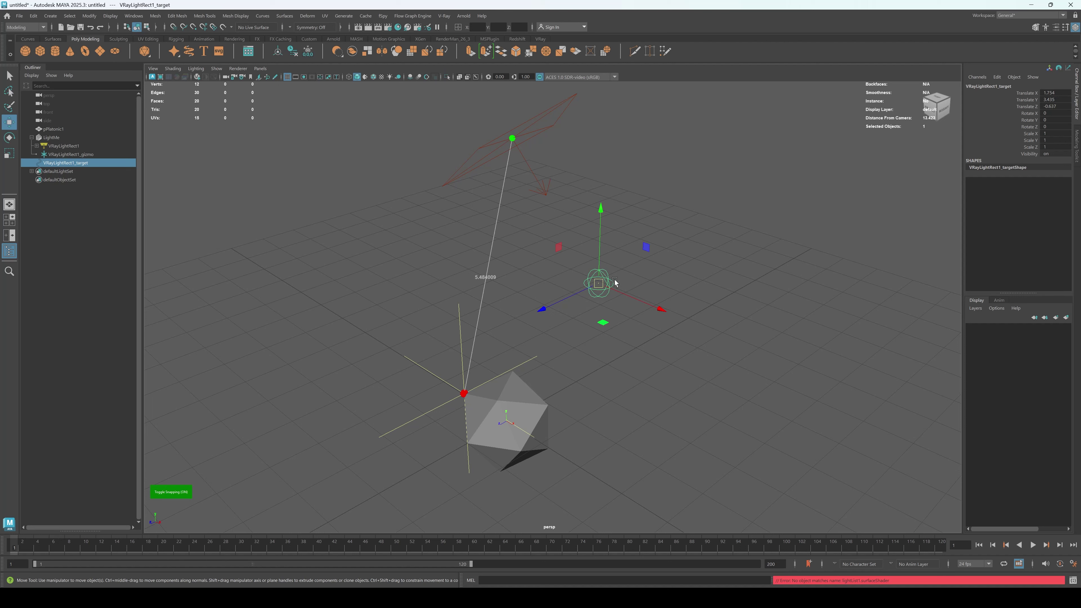
Select VRayLightRect1's gizmo and turn off Track To Target for the light.
{"action": "left_click", "coordinate": [441, 379]}
{"action": "right_click", "coordinate": [441, 379]}
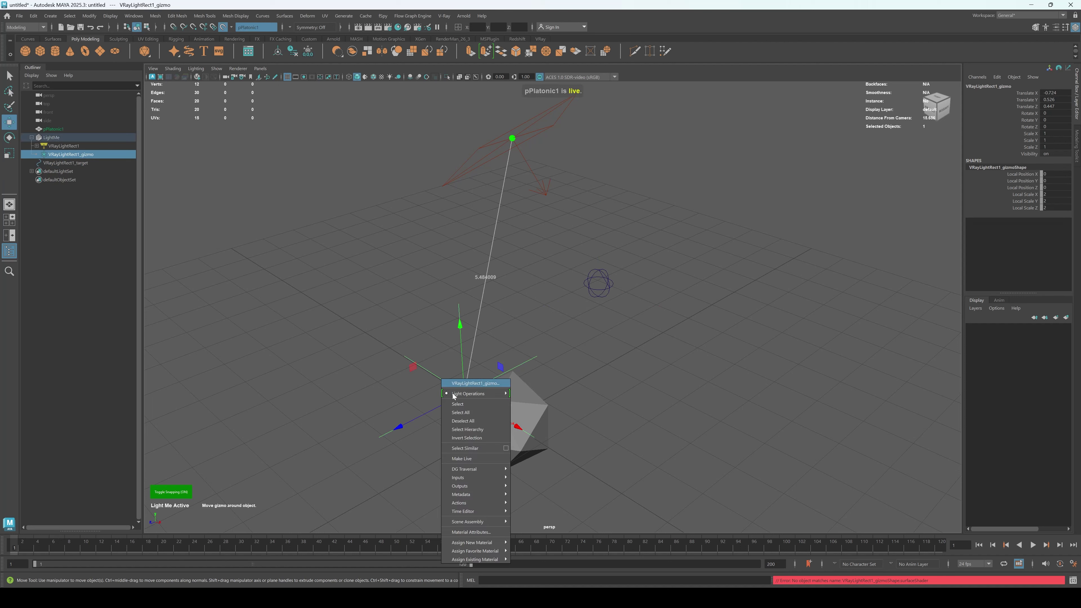
{"action": "mouse_move", "coordinate": [489, 393]}
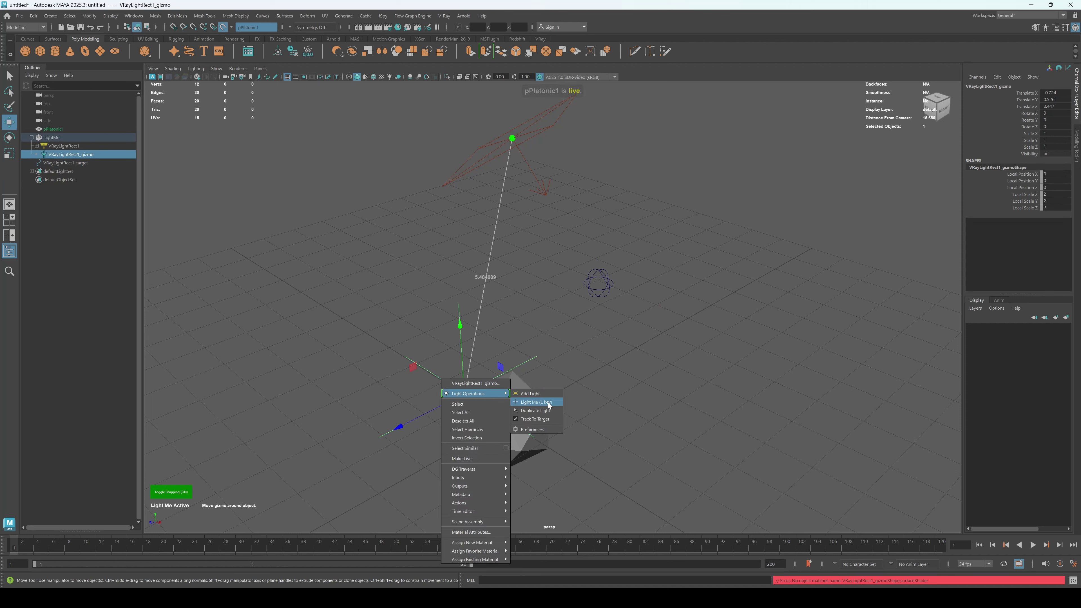
{"action": "left_click", "coordinate": [544, 420]}
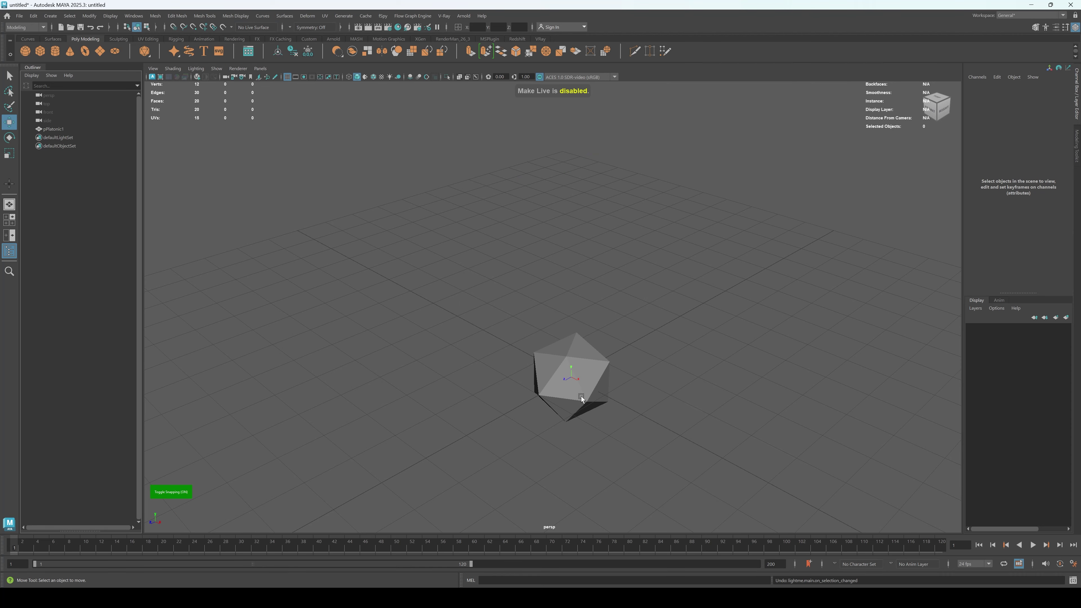
Add a V-Ray rect light to the upper face area of the polyhedron in the emptied scene.
{"action": "right_click_drag", "start_coordinate": [582, 397], "coordinate": [680, 374], "text": "alt"}
{"action": "middle_click_drag", "start_coordinate": [680, 375], "coordinate": [676, 294], "text": "alt"}
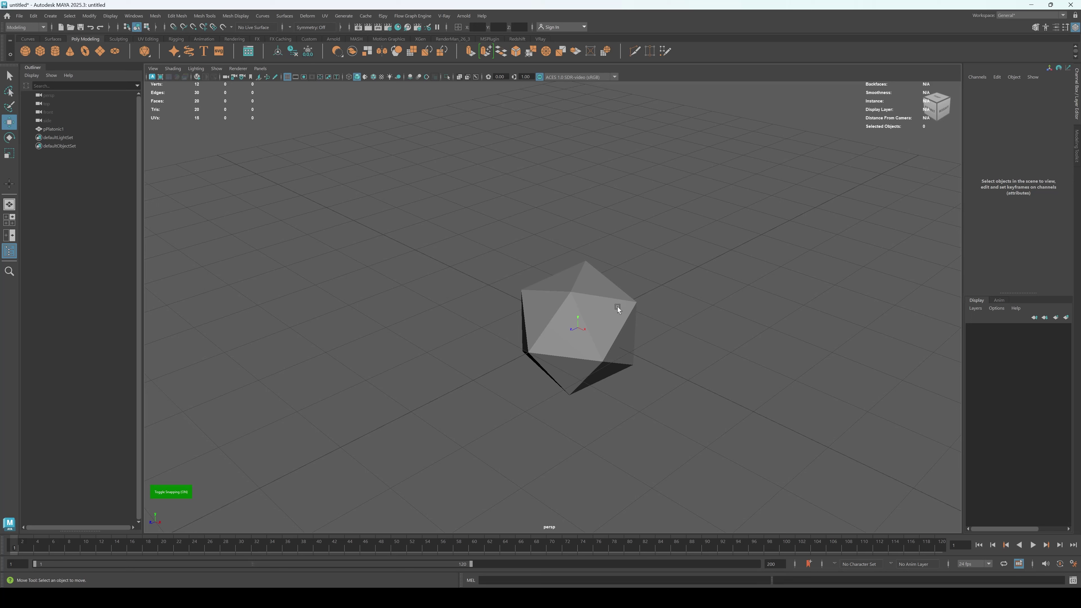
{"action": "key", "text": "l"}
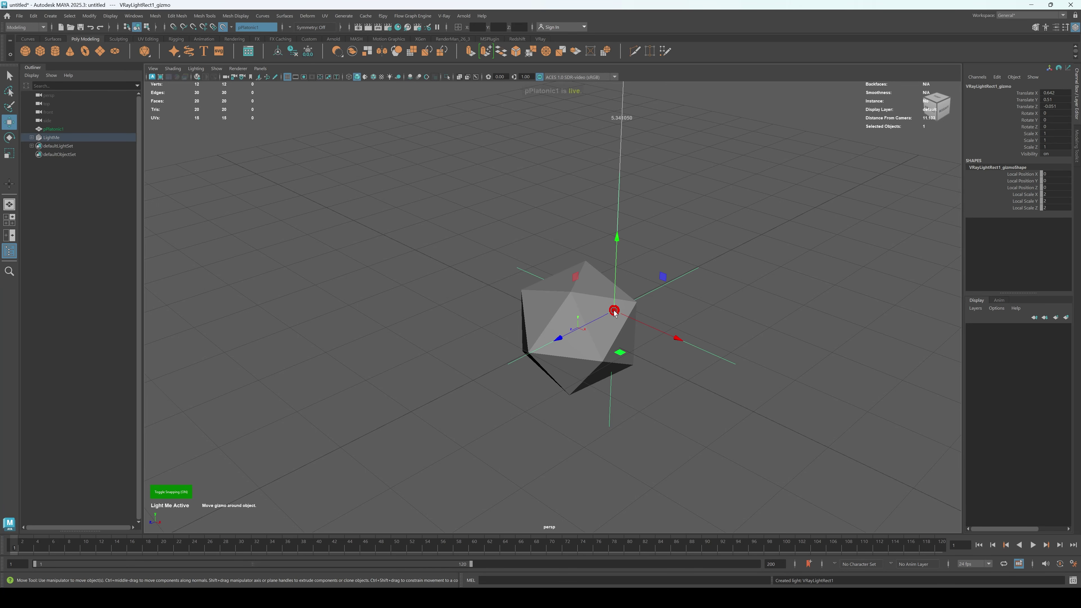
{"action": "right_click_drag", "start_coordinate": [615, 310], "coordinate": [529, 331], "text": "alt"}
{"action": "middle_click_drag", "start_coordinate": [616, 328], "coordinate": [674, 405], "text": "alt"}
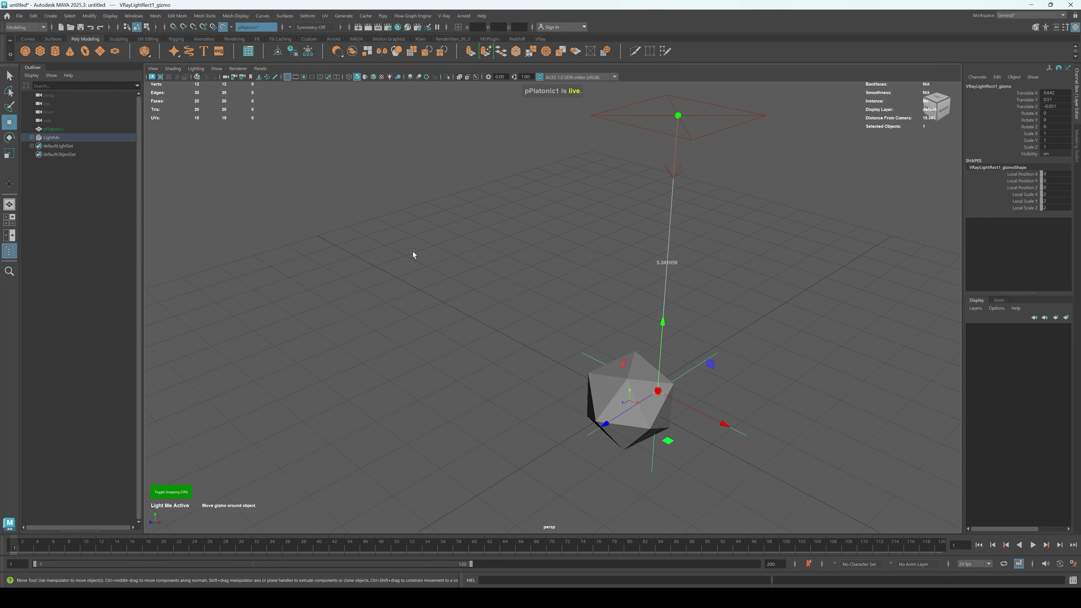
Create a polygon torus and move it well away from the polyhedron on the grid.
{"action": "left_click", "coordinate": [85, 51]}
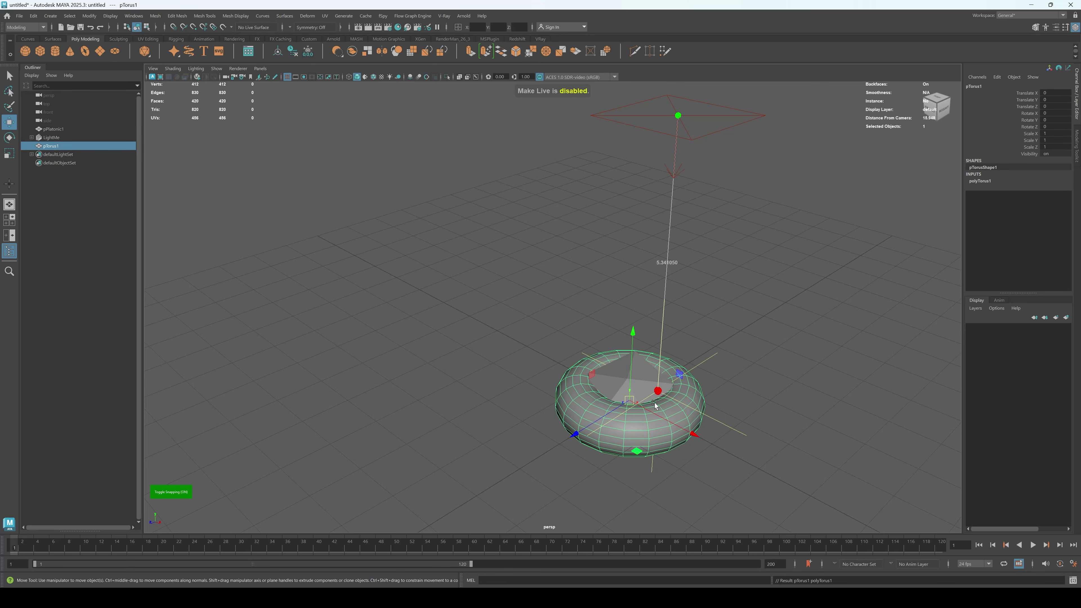
{"action": "left_click_drag", "start_coordinate": [601, 403], "coordinate": [353, 272]}
{"action": "left_click", "coordinate": [429, 277]}
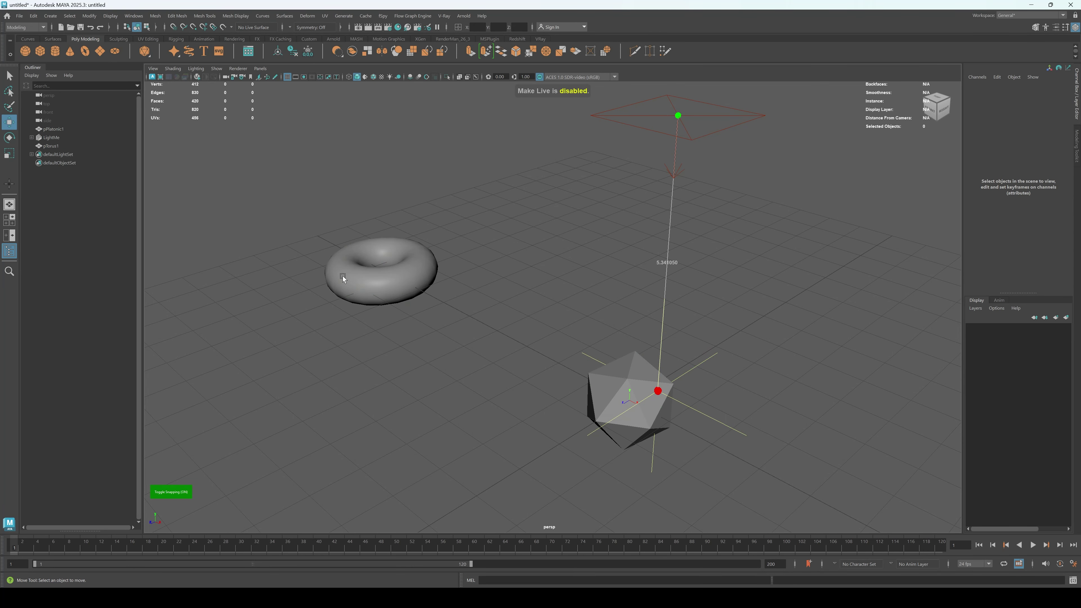
Add a V-Ray rect light to the torus surface.
{"action": "key", "text": "l"}
{"action": "right_click_drag", "start_coordinate": [446, 305], "coordinate": [417, 309], "text": "alt"}
{"action": "middle_click_drag", "start_coordinate": [417, 309], "coordinate": [445, 375], "text": "alt"}
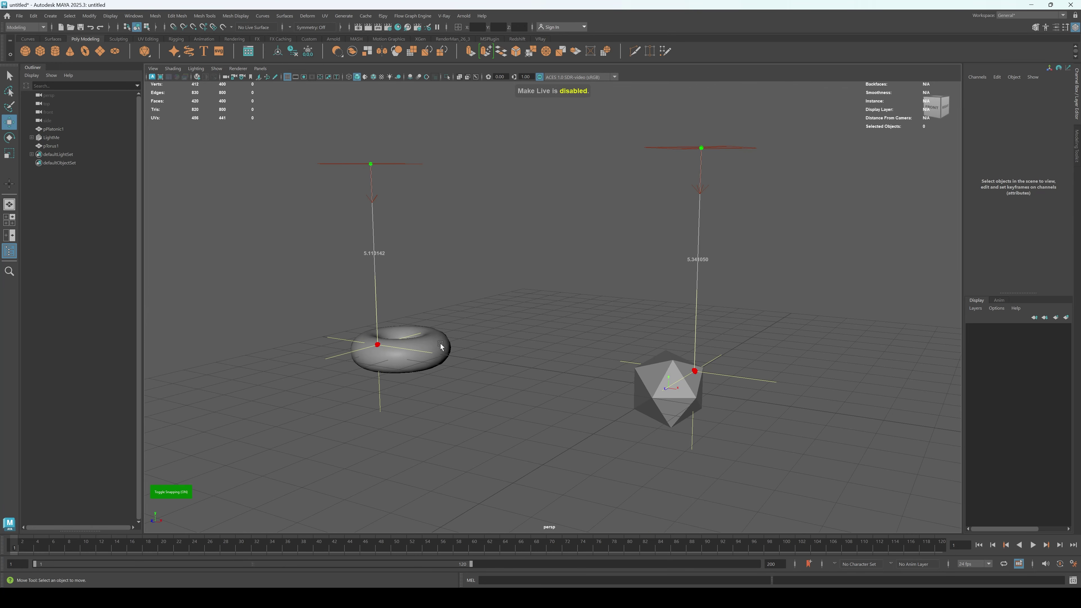
Check the Light Operations offered for pTorus1, and add another light to pPlatonic1.
{"action": "right_click", "coordinate": [441, 340]}
{"action": "mouse_move", "coordinate": [439, 390]}
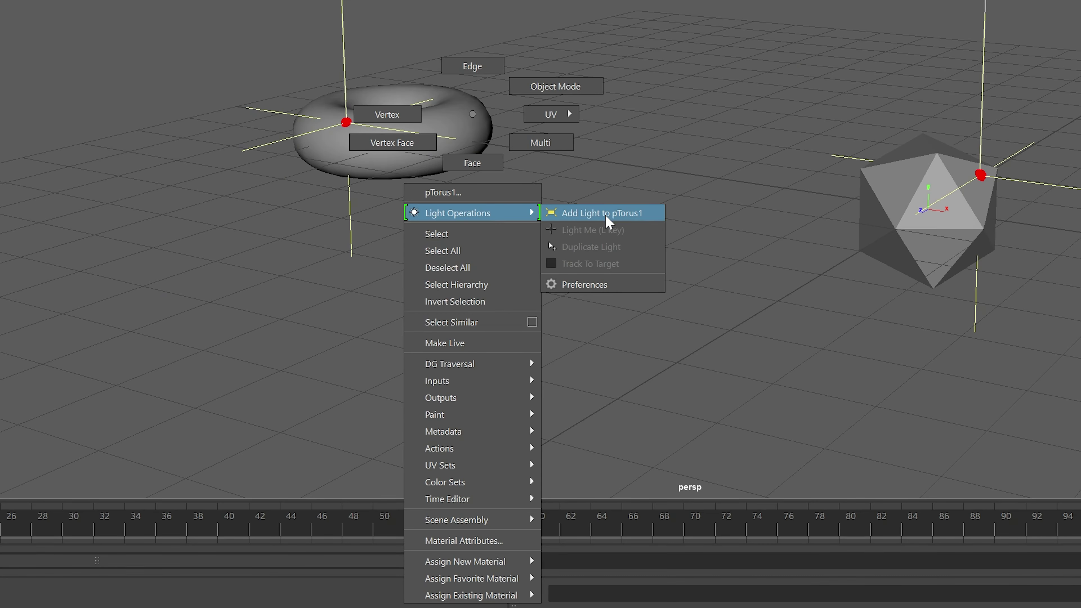
{"action": "right_click_drag", "start_coordinate": [606, 216], "coordinate": [473, 114]}
{"action": "right_click", "coordinate": [898, 181]}
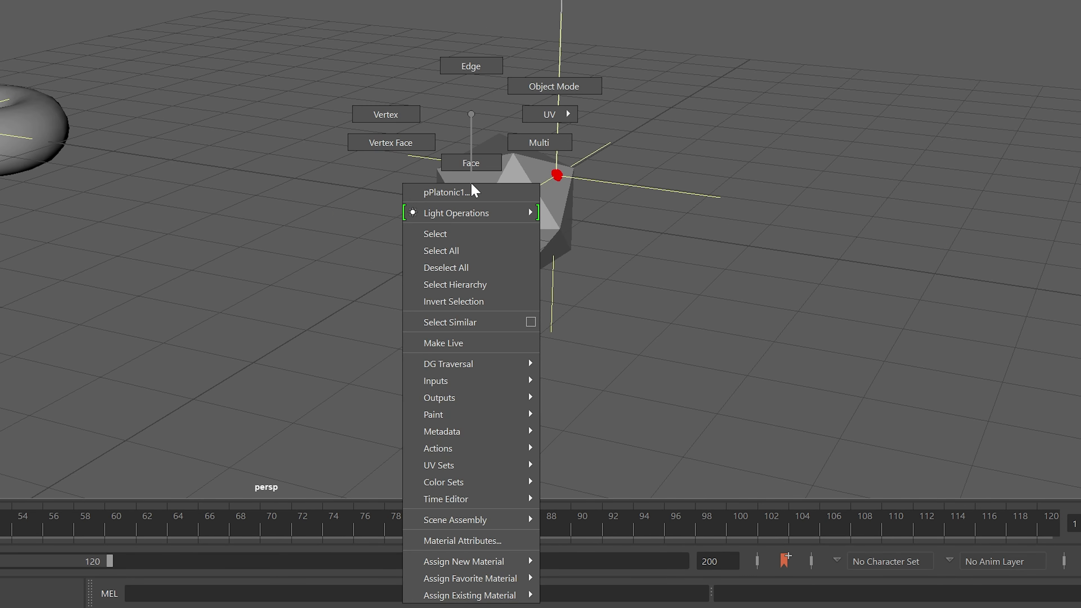
{"action": "mouse_move", "coordinate": [471, 213]}
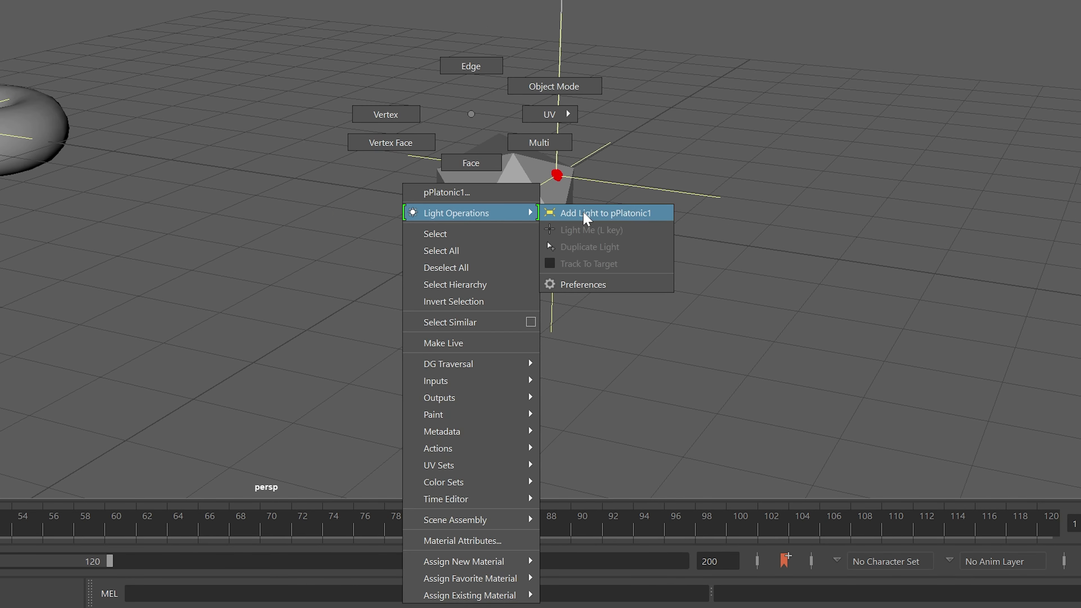
{"action": "left_click", "coordinate": [583, 214]}
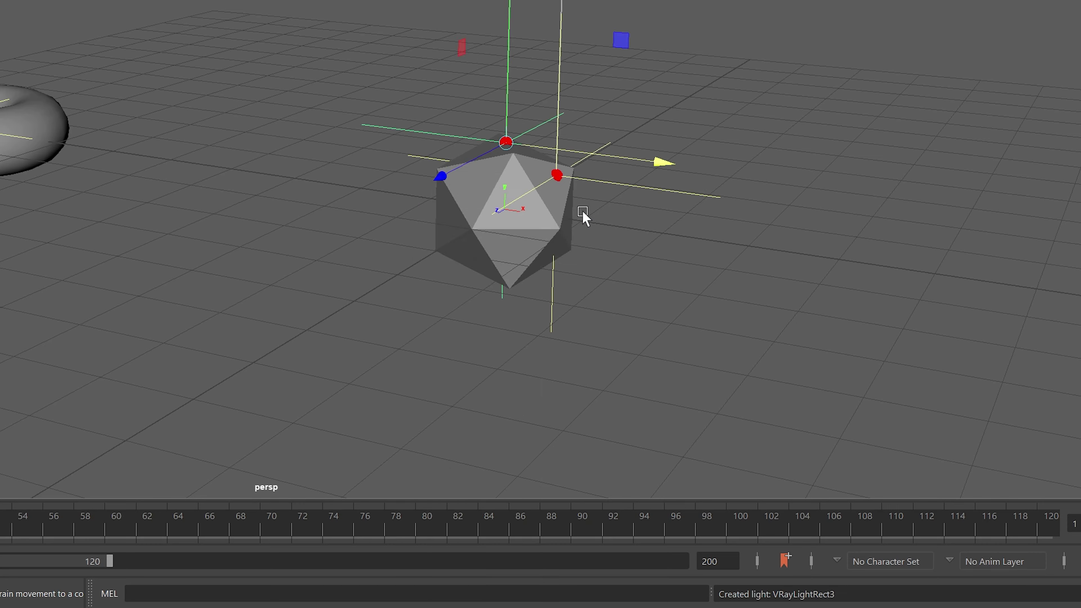
Look over the Light Operations available on the torus after the new light was added to the polyhedron.
{"action": "right_click", "coordinate": [71, 114]}
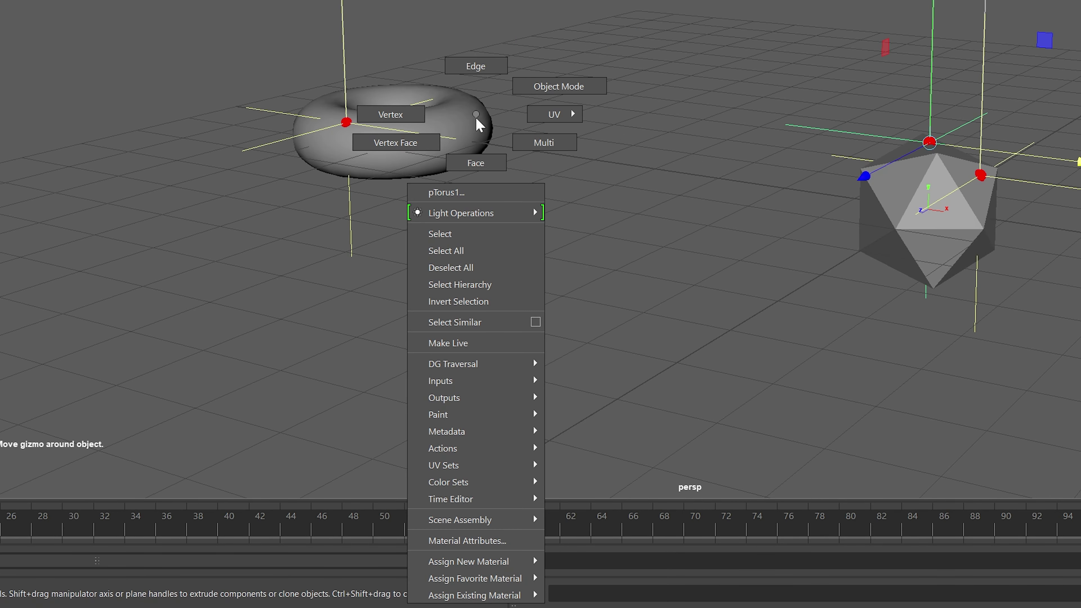
{"action": "mouse_move", "coordinate": [562, 215]}
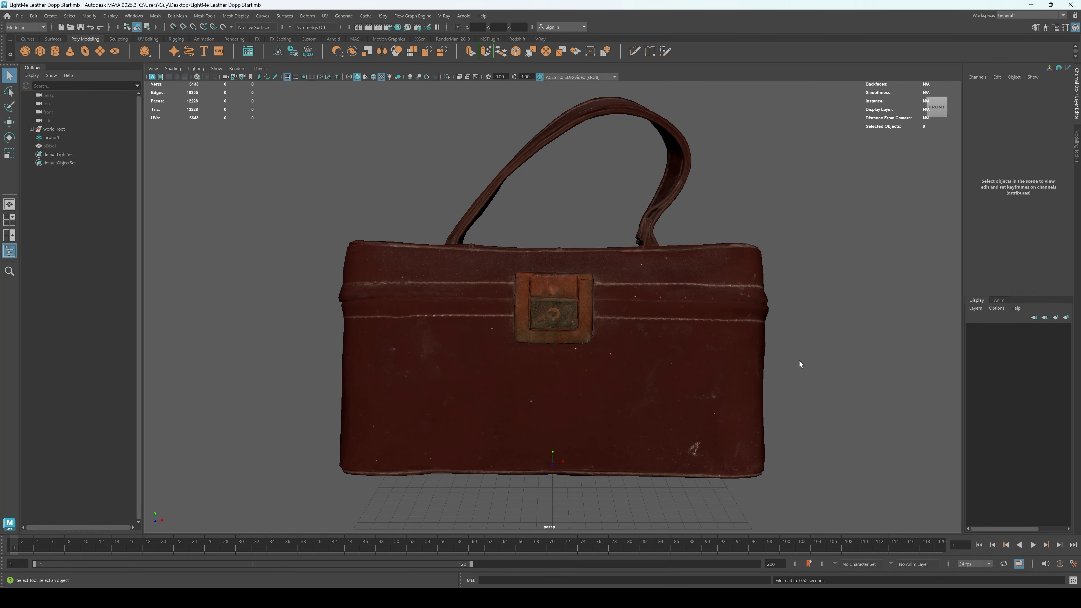
Frame the leather bag for camera1, add V-Ray physical camera attributes to that camera, and close the Render Settings.
{"action": "right_click_drag", "start_coordinate": [822, 356], "coordinate": [627, 375], "text": "alt"}
{"action": "left_click_drag", "start_coordinate": [627, 374], "coordinate": [690, 398], "text": "alt"}
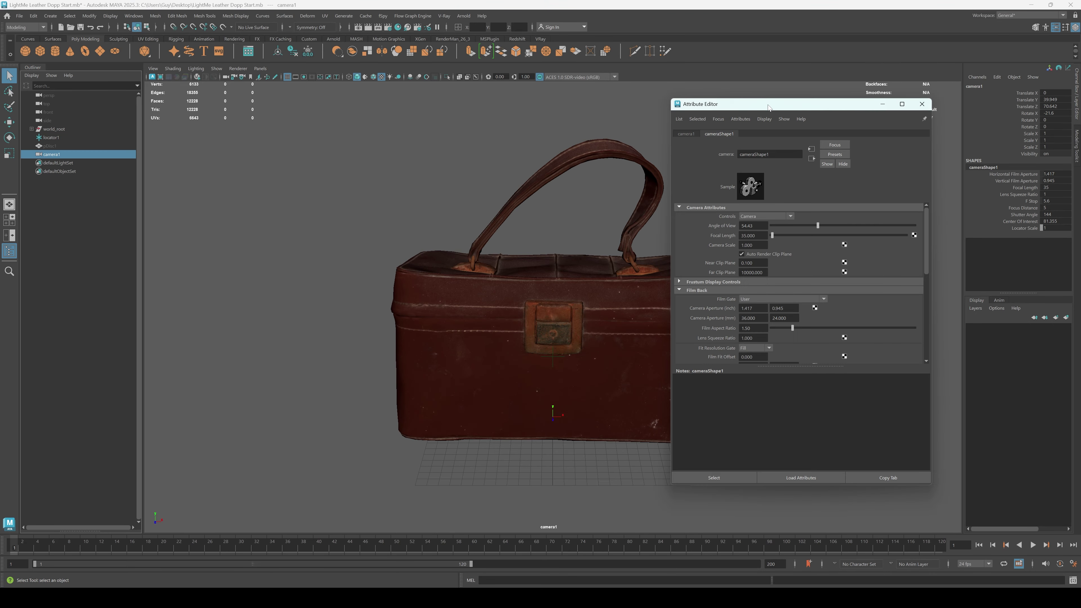
{"action": "left_click_drag", "start_coordinate": [724, 104], "coordinate": [267, 138]}
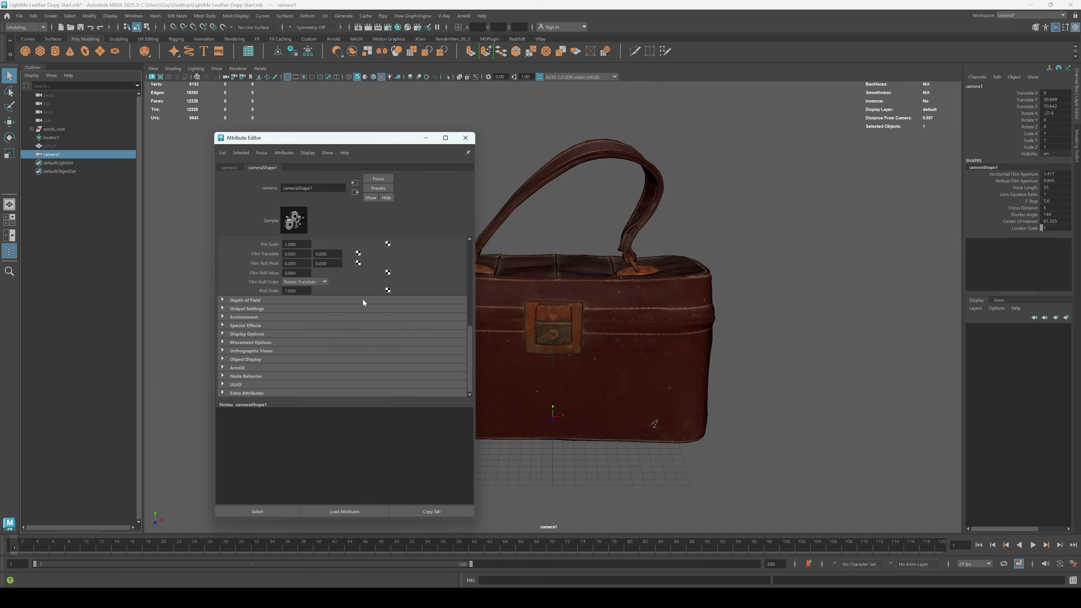
{"action": "left_click", "coordinate": [291, 156]}
{"action": "left_click", "coordinate": [365, 188]}
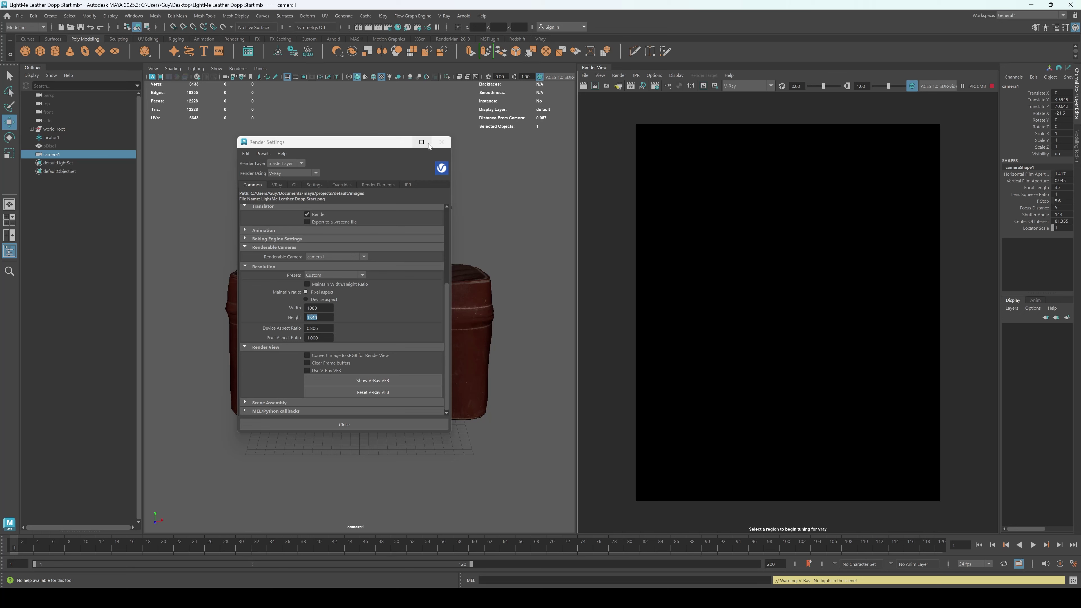
{"action": "left_click", "coordinate": [441, 142]}
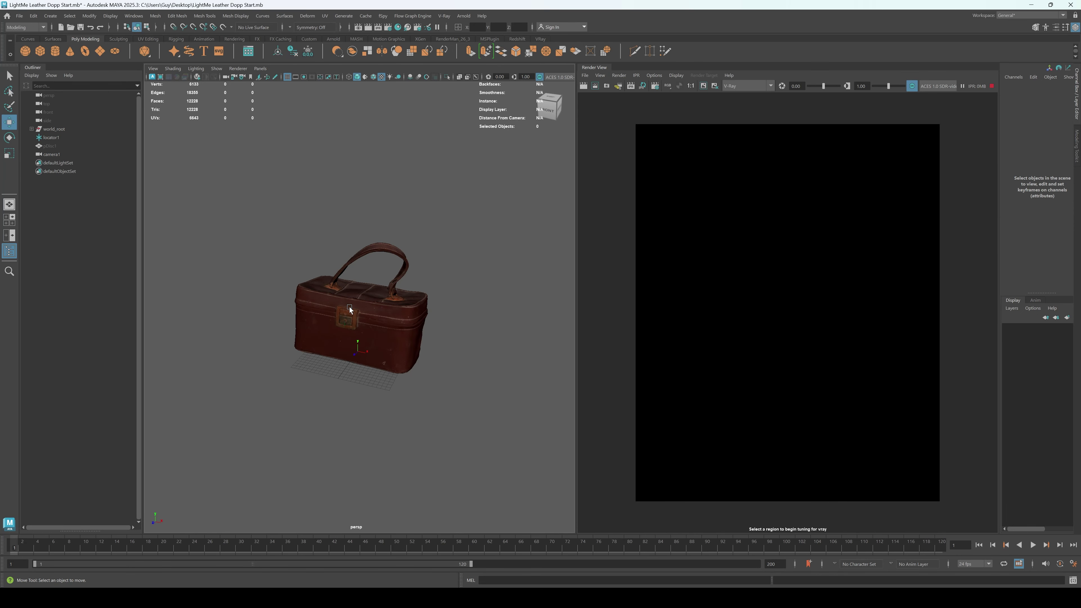
Add a V-Ray rect light to the bag's front above the clasp and scale the light up to about 19.6.
{"action": "key", "text": "l"}
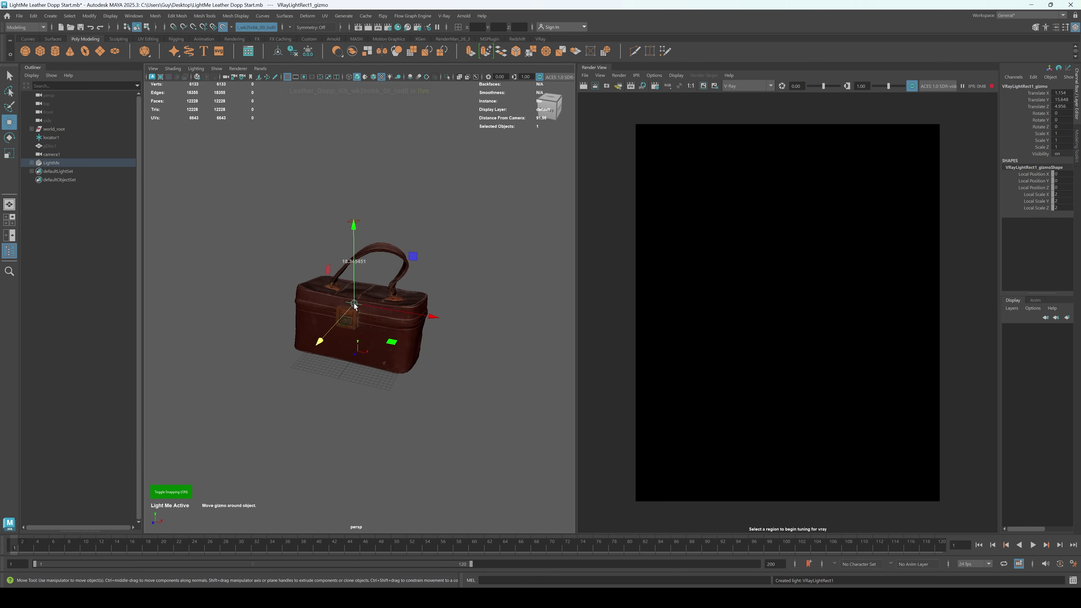
{"action": "left_click", "coordinate": [360, 224]}
{"action": "key", "text": "r"}
{"action": "left_click_drag", "start_coordinate": [357, 225], "coordinate": [521, 193]}
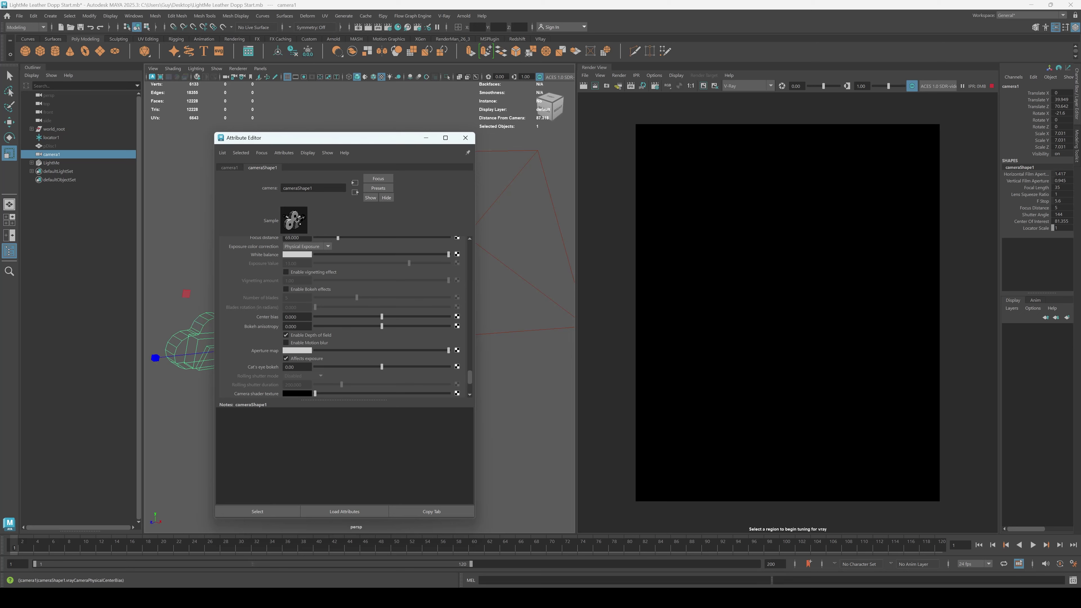
Set camera1's V-Ray ISO to 640 and its shutter speed to 60.
{"action": "scroll", "coordinate": [301, 282], "scroll_direction": "up", "scroll_amount": 4}
{"action": "left_click_drag", "start_coordinate": [304, 338], "coordinate": [235, 333]}
{"action": "type", "text": "640"}
{"action": "key", "text": "Return"}
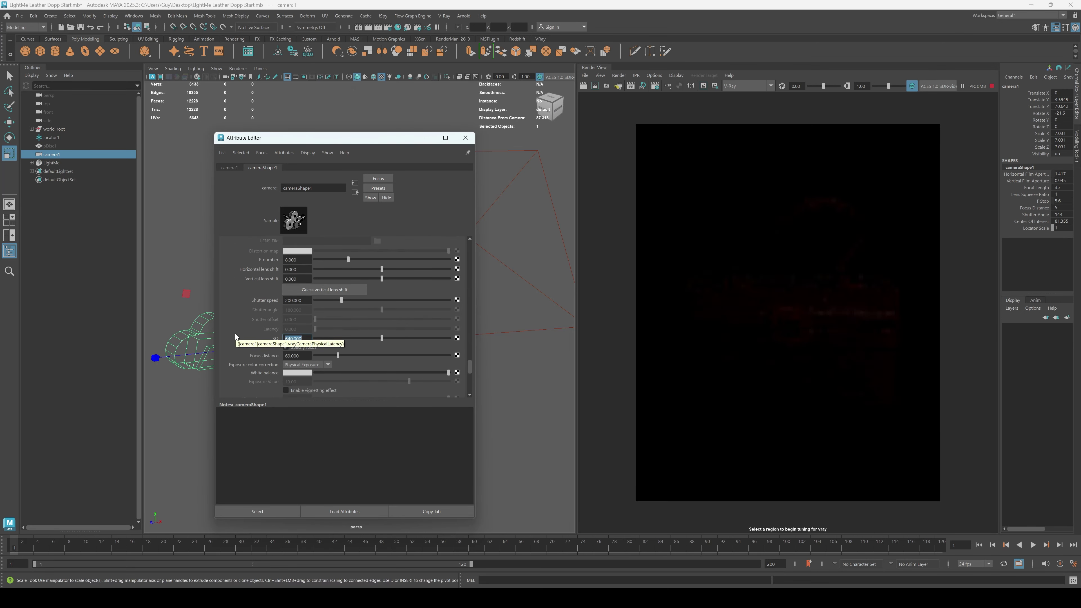
{"action": "scroll", "coordinate": [296, 307], "scroll_direction": "up", "scroll_amount": 1}
{"action": "left_click_drag", "start_coordinate": [307, 318], "coordinate": [261, 312]}
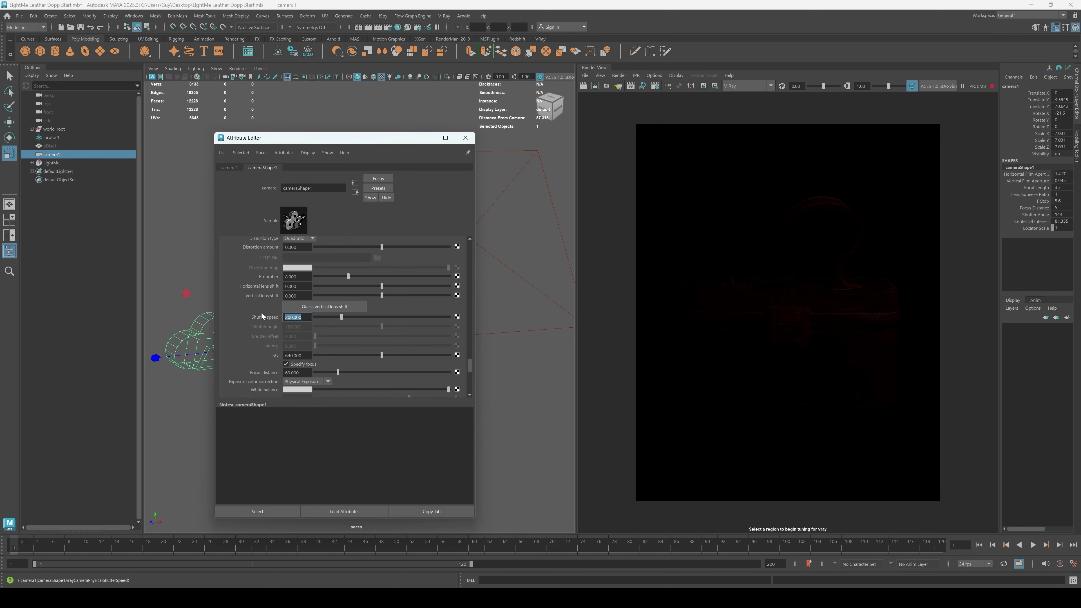
{"action": "type", "text": "60"}
{"action": "key", "text": "Return"}
Set camera1's V-Ray F-number to 2.8, trying 5.6 first.
{"action": "left_click_drag", "start_coordinate": [304, 277], "coordinate": [251, 279]}
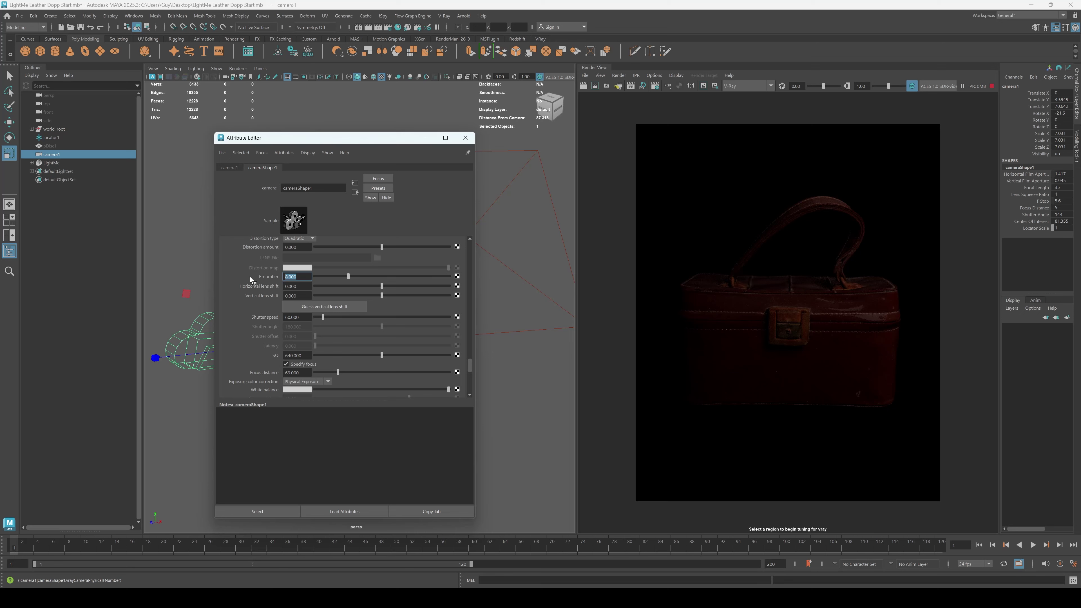
{"action": "type", "text": "5.6"}
{"action": "key", "text": "Return"}
{"action": "type", "text": "2.8"}
{"action": "key", "text": "Return"}
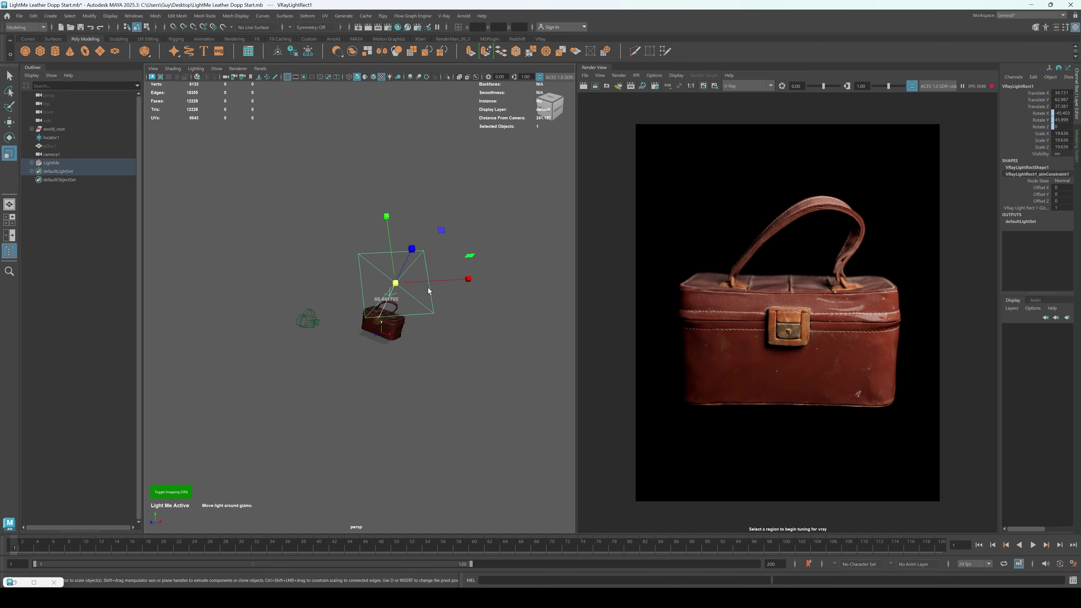
Move the rect light along X across the bag's front to about X -52.1, keeping it aimed at the bag.
{"action": "key", "text": "w"}
{"action": "left_click_drag", "start_coordinate": [438, 294], "coordinate": [324, 254]}
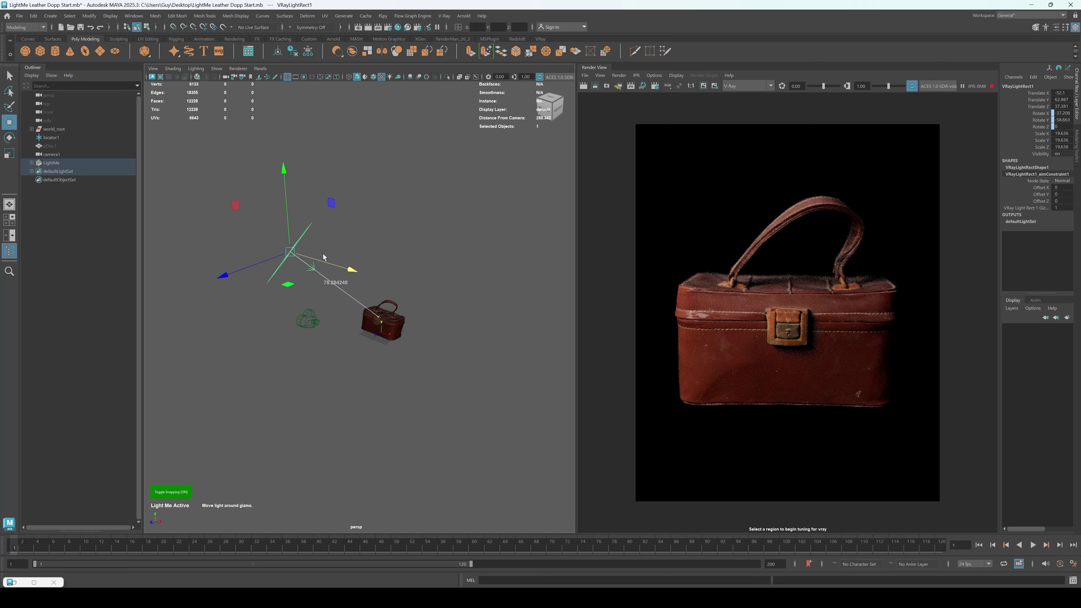
Add a second V-Ray rect light to the back face of the bag, between the two rear hinges.
{"action": "left_click_drag", "start_coordinate": [398, 322], "coordinate": [318, 322], "text": "alt"}
{"action": "right_click_drag", "start_coordinate": [317, 322], "coordinate": [490, 330], "text": "alt"}
{"action": "left_click_drag", "start_coordinate": [471, 333], "coordinate": [345, 367], "text": "alt"}
{"action": "left_click", "coordinate": [428, 348]}
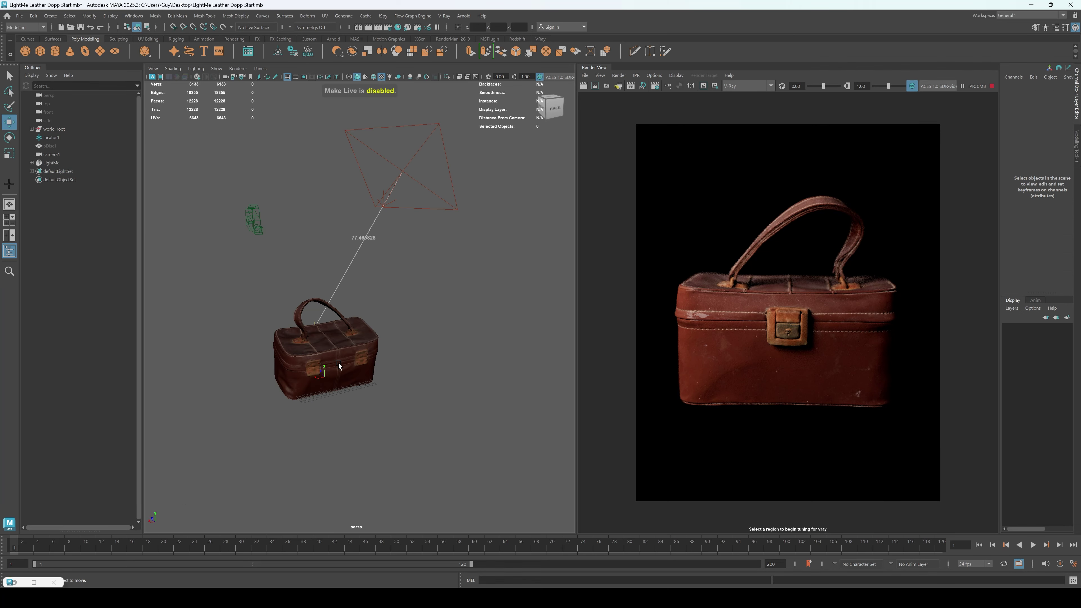
{"action": "left_click", "coordinate": [339, 366]}
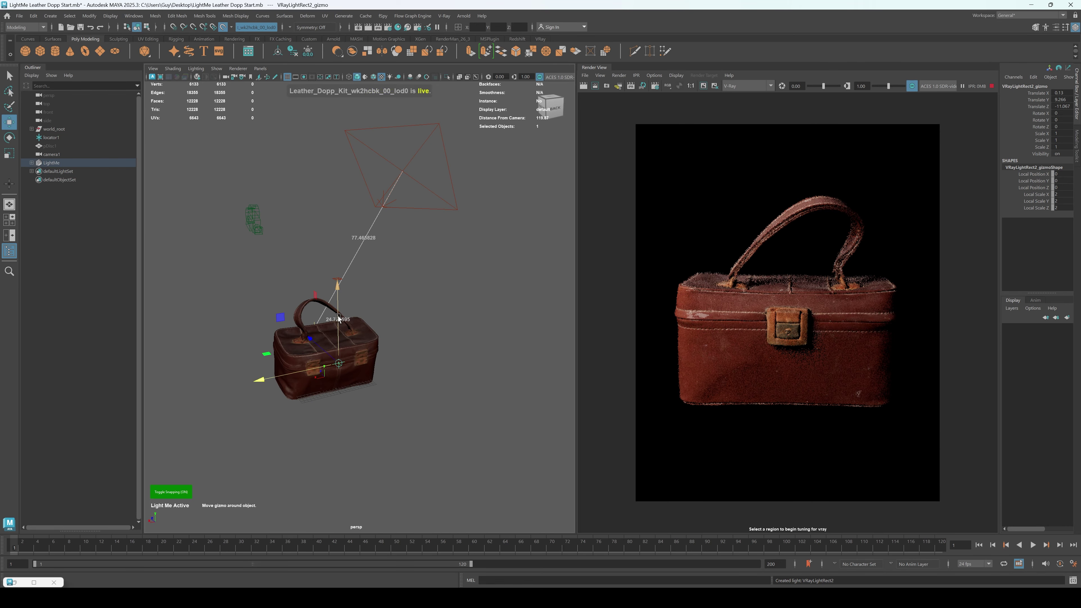
{"action": "left_click", "coordinate": [337, 282]}
{"action": "left_click", "coordinate": [393, 296]}
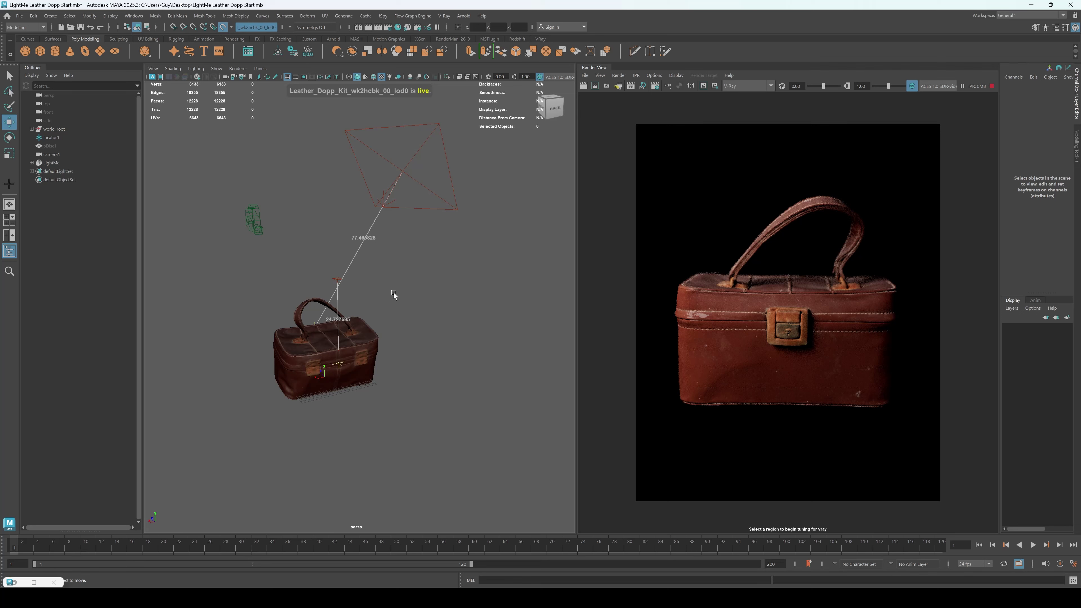
Raise the second rect light above and behind the bag, and stretch it along X into a long strip of scale about 62.8.
{"action": "left_click_drag", "start_coordinate": [338, 275], "coordinate": [337, 206]}
{"action": "left_click_drag", "start_coordinate": [343, 293], "coordinate": [411, 305], "text": "alt"}
{"action": "left_click_drag", "start_coordinate": [363, 228], "coordinate": [403, 231]}
{"action": "key", "text": "r"}
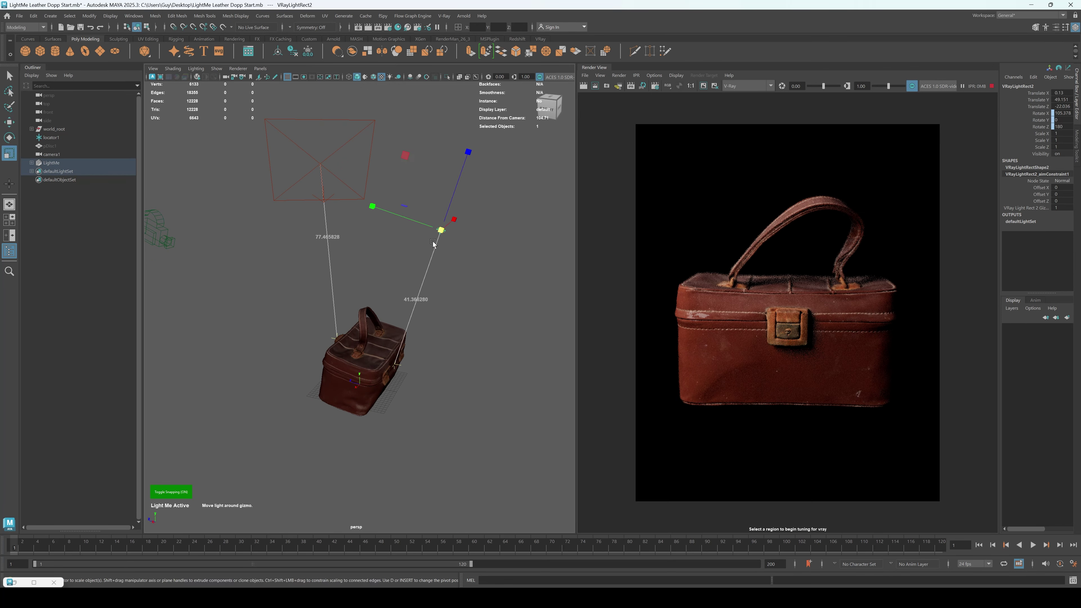
{"action": "left_click_drag", "start_coordinate": [452, 221], "coordinate": [567, 194]}
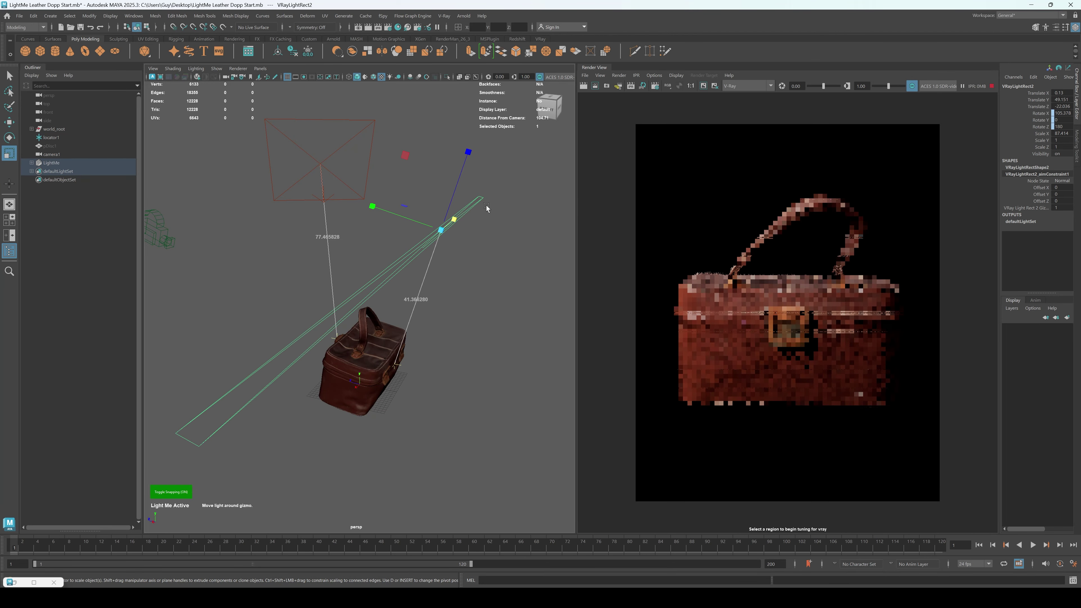
Tint the rear strip light's color a cool blue.
{"action": "key", "text": "ctrl+a"}
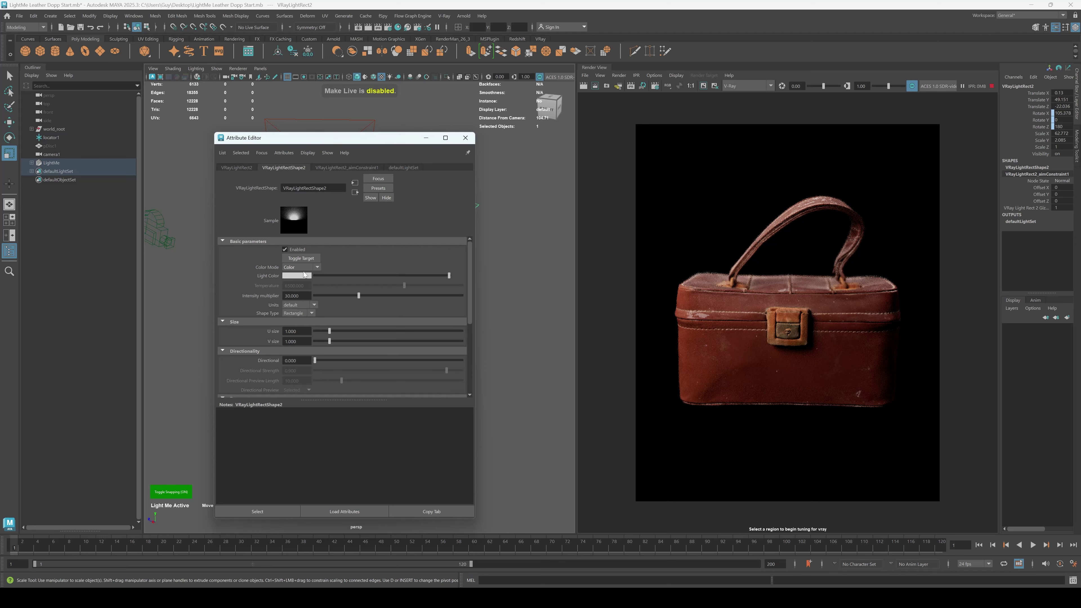
{"action": "left_click", "coordinate": [300, 276]}
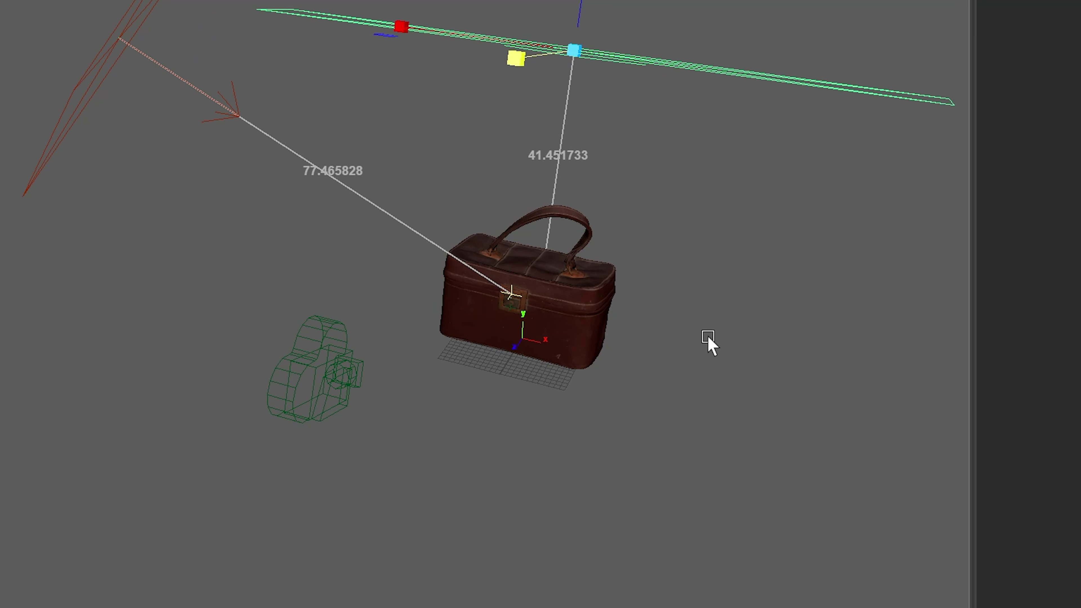
Slide the first light's target gizmo along the bag's surface from the clasp area to the bag's far side end.
{"action": "left_click", "coordinate": [509, 293]}
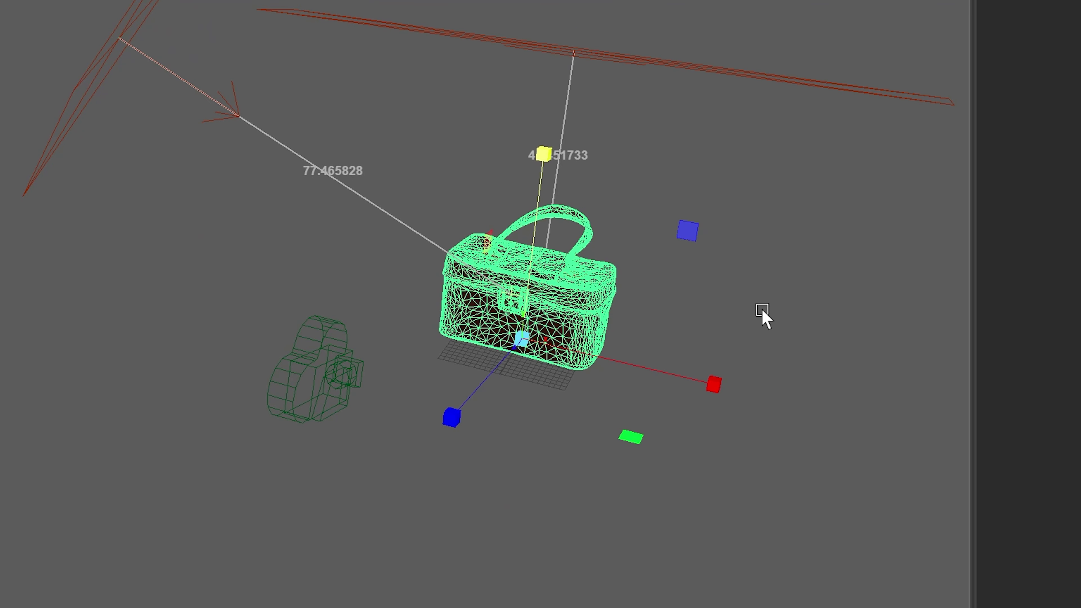
{"action": "left_click", "coordinate": [673, 308]}
{"action": "left_click", "coordinate": [512, 294]}
{"action": "key", "text": "w"}
{"action": "left_click_drag", "start_coordinate": [514, 297], "coordinate": [611, 290]}
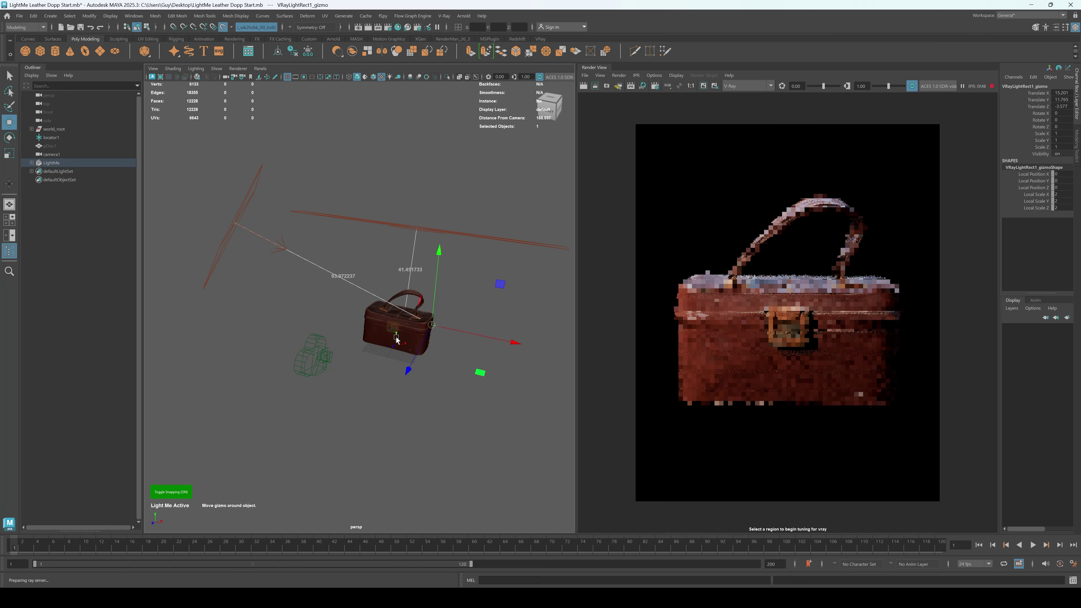
Increase the UI Drawable Size Multiplier in the Light Me Preferences and save the preferences.
{"action": "right_click_drag", "start_coordinate": [396, 338], "coordinate": [514, 333], "text": "alt"}
{"action": "middle_click_drag", "start_coordinate": [459, 327], "coordinate": [443, 321], "text": "alt"}
{"action": "left_click", "coordinate": [442, 319]}
{"action": "right_click_drag", "start_coordinate": [315, 302], "coordinate": [307, 325], "text": "alt"}
{"action": "right_click", "coordinate": [298, 297]}
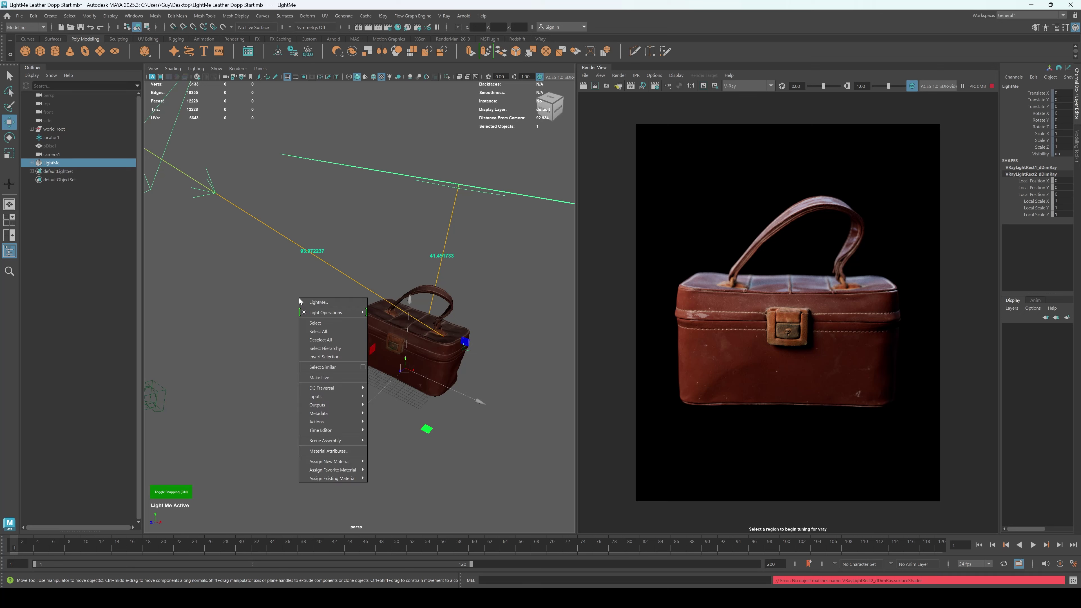
{"action": "mouse_move", "coordinate": [336, 312]}
{"action": "left_click", "coordinate": [405, 348]}
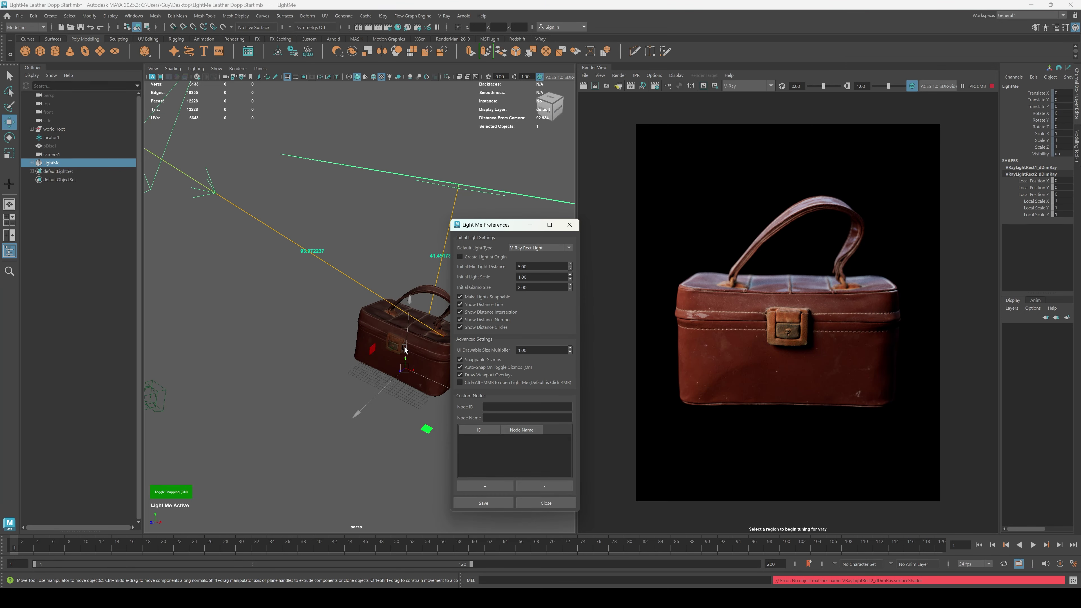
{"action": "left_click_drag", "start_coordinate": [537, 350], "coordinate": [455, 347]}
{"action": "left_click", "coordinate": [484, 503]}
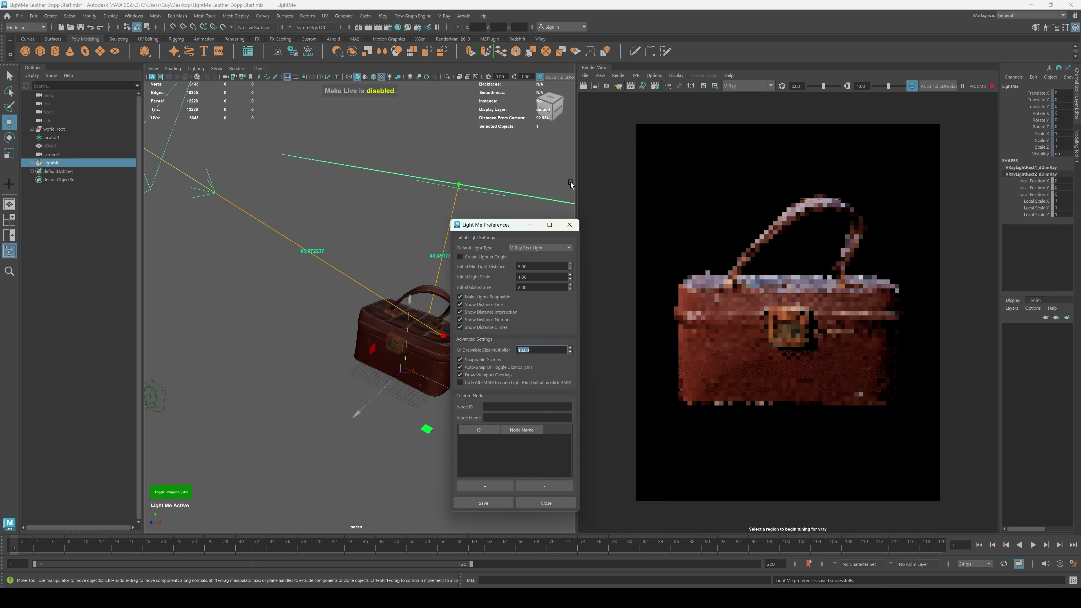
Snap the first light's target gizmo onto the bag's front clasp.
{"action": "left_click", "coordinate": [377, 238]}
{"action": "left_click_drag", "start_coordinate": [421, 269], "coordinate": [371, 301], "text": "alt"}
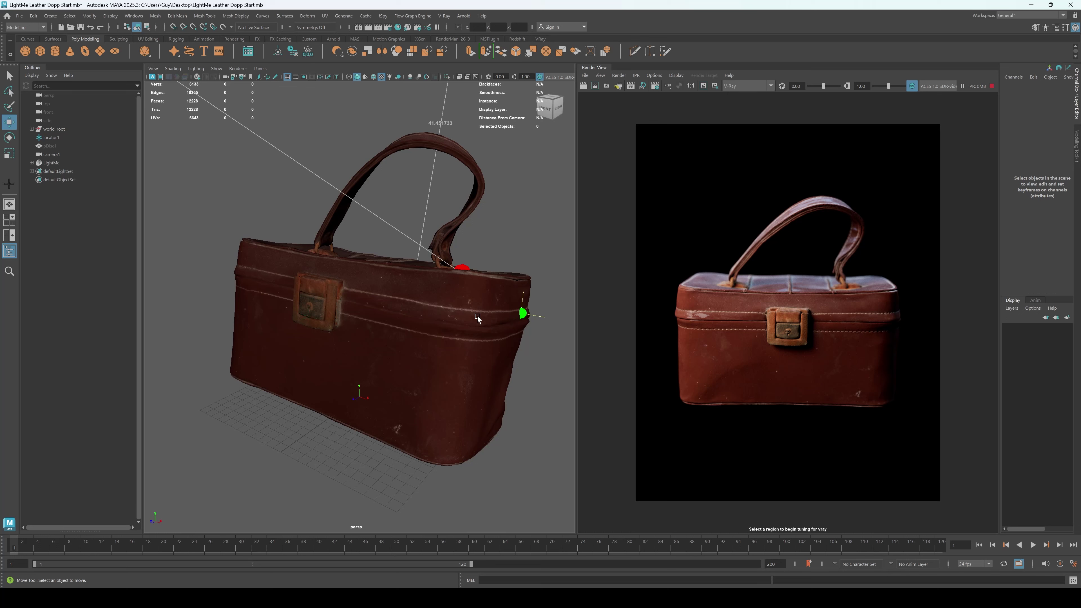
{"action": "left_click", "coordinate": [523, 314]}
{"action": "key", "text": "y"}
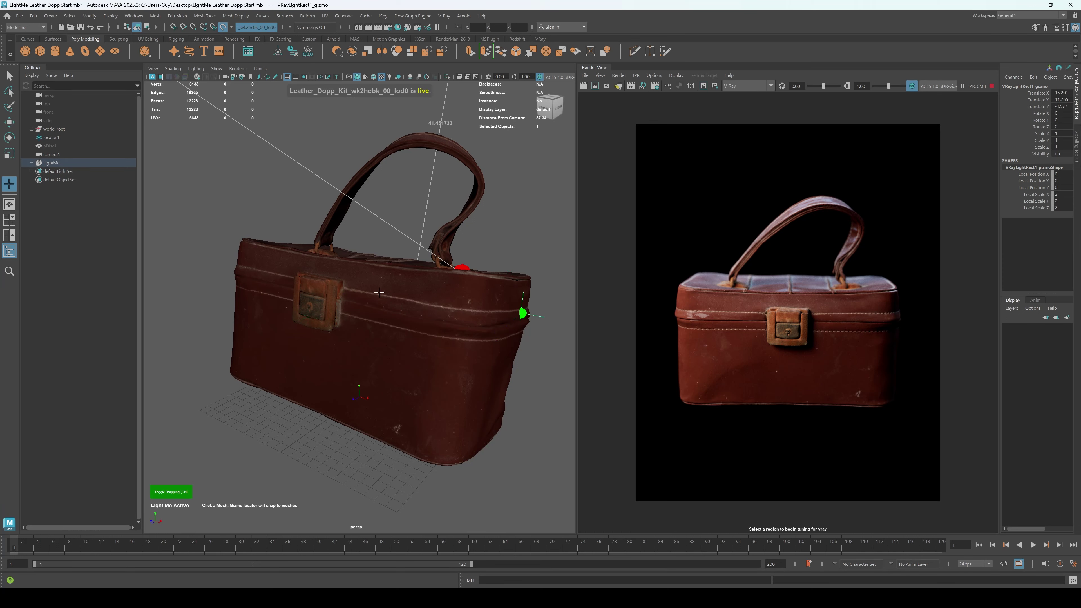
{"action": "left_click", "coordinate": [315, 297]}
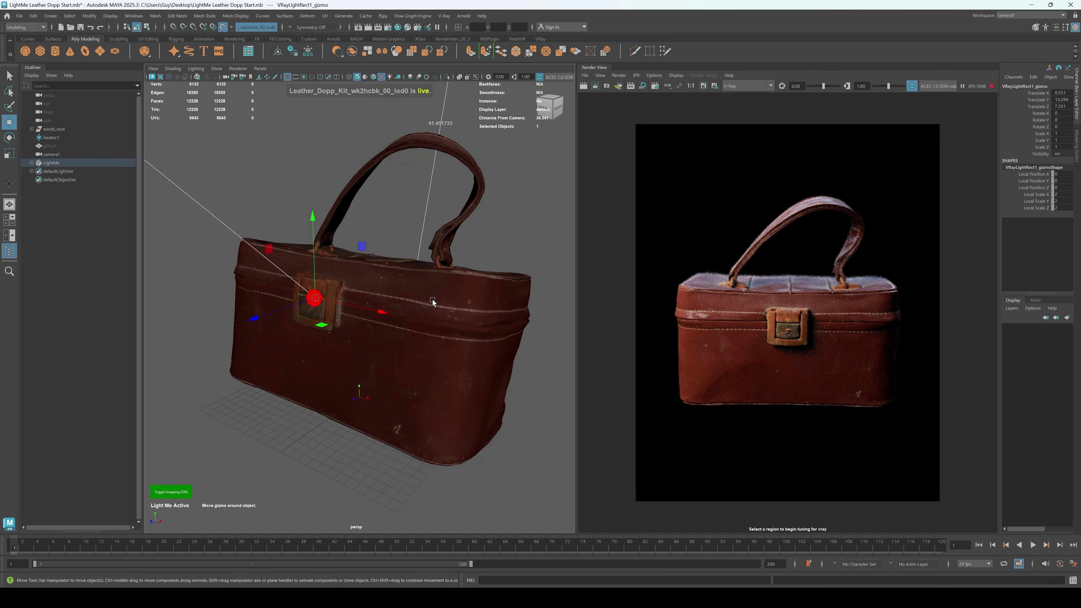
Select the rear strip light's gizmo and reposition it toward the bag's handle.
{"action": "scroll", "coordinate": [354, 310], "scroll_direction": "down", "scroll_amount": 3}
{"action": "left_click_drag", "start_coordinate": [353, 309], "coordinate": [415, 320], "text": "alt"}
{"action": "left_click", "coordinate": [415, 316]}
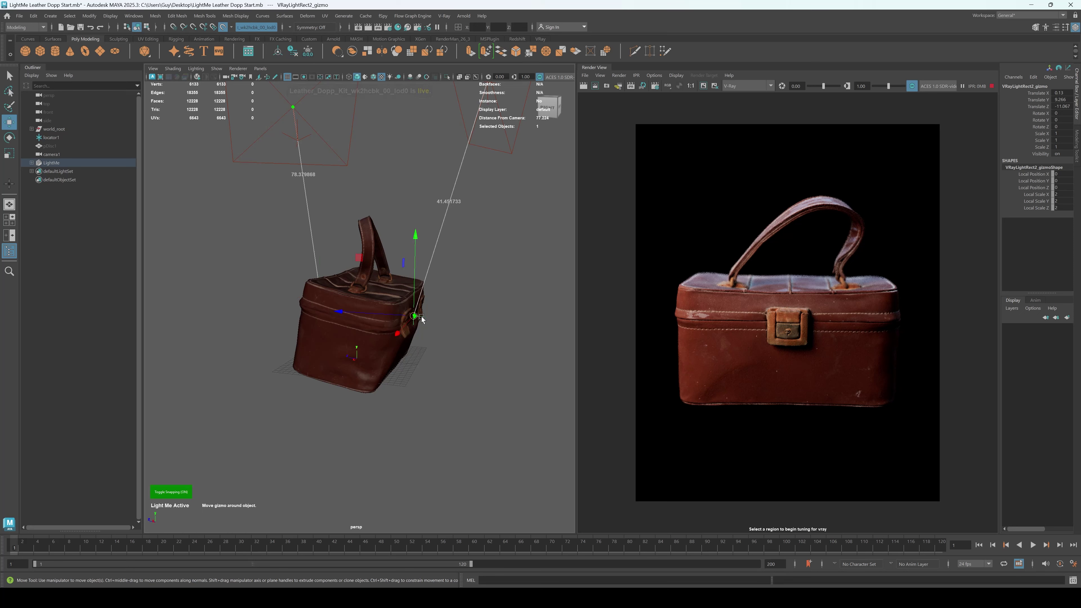
{"action": "left_click", "coordinate": [368, 220]}
{"action": "left_click_drag", "start_coordinate": [437, 251], "coordinate": [400, 249]}
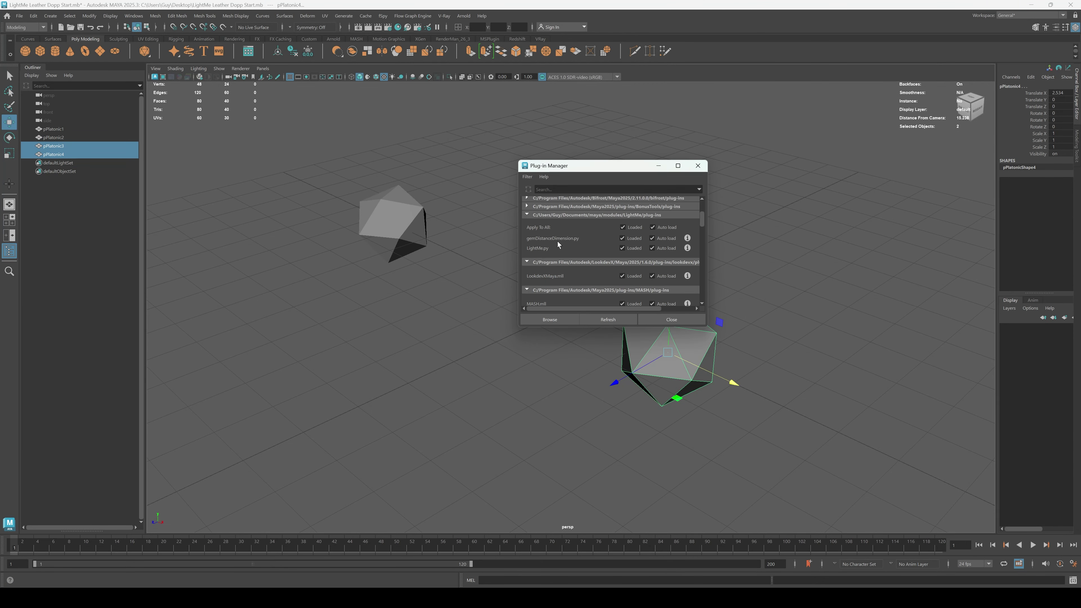
Close the Plug-in Manager and open the Node Editor over the polyhedron scene.
{"action": "left_click", "coordinate": [697, 166]}
{"action": "right_click_drag", "start_coordinate": [644, 297], "coordinate": [566, 297], "text": "alt"}
{"action": "middle_click_drag", "start_coordinate": [566, 297], "coordinate": [557, 291], "text": "alt"}
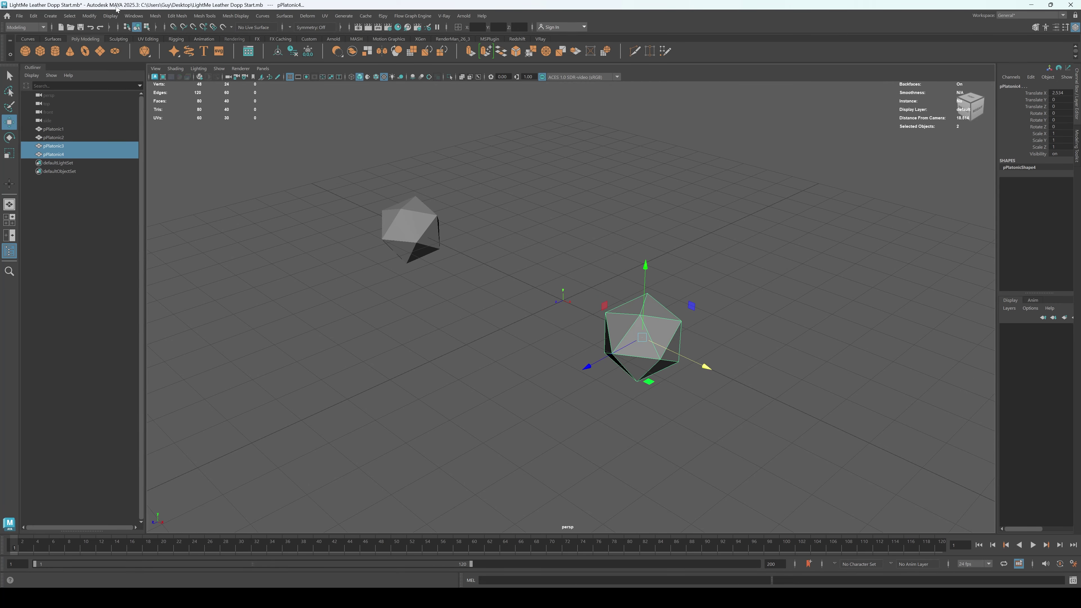
{"action": "left_click", "coordinate": [135, 16]}
{"action": "left_click", "coordinate": [149, 128]}
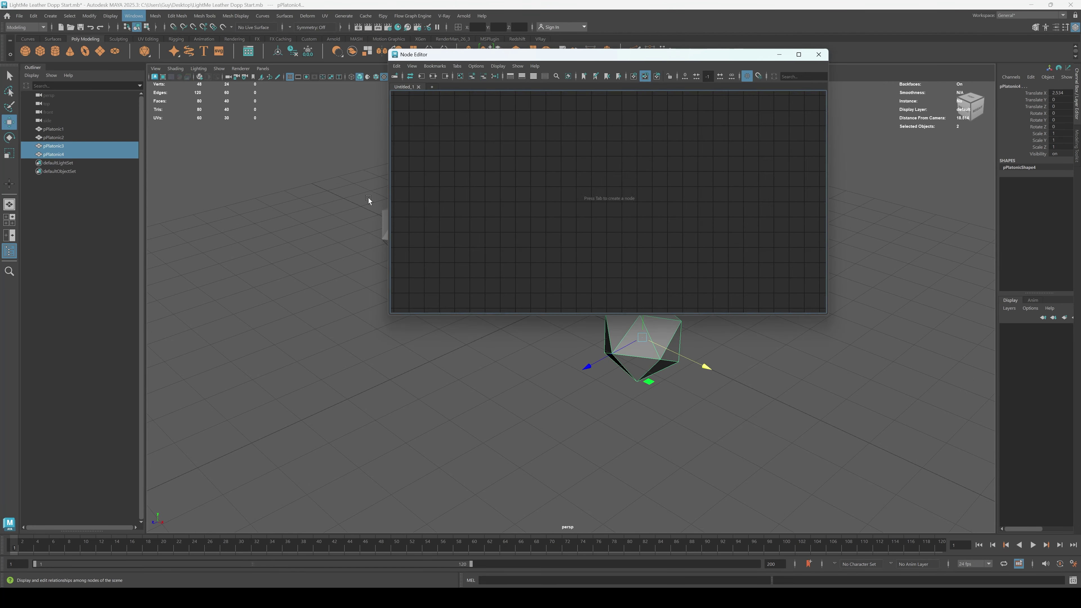
{"action": "left_click_drag", "start_coordinate": [565, 58], "coordinate": [591, 93]}
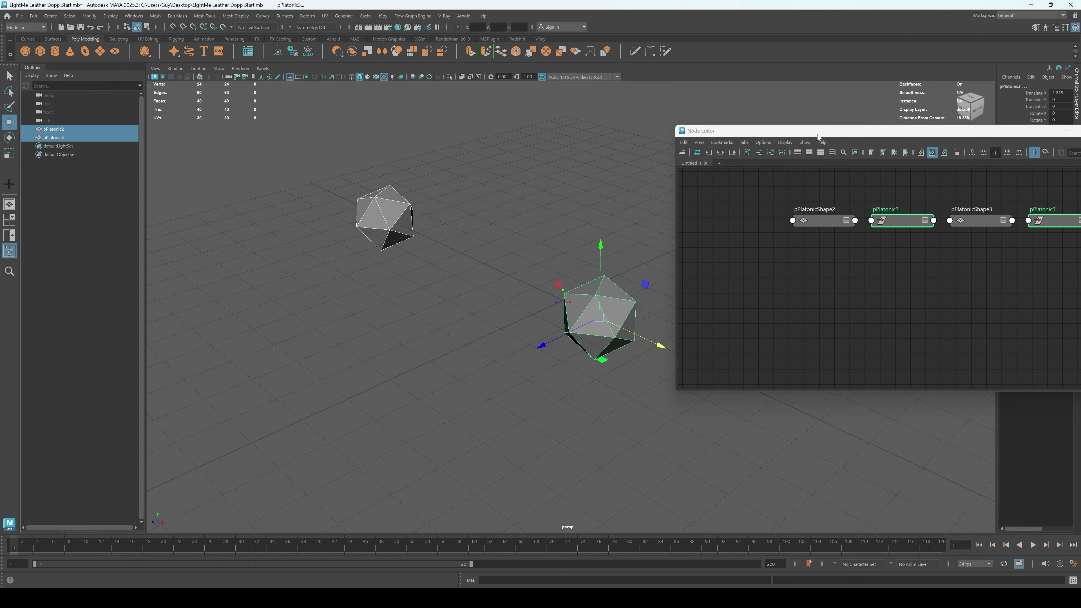
Add a gemDistanceDimension node in the Node Editor below the polyhedron nodes.
{"action": "left_click_drag", "start_coordinate": [818, 127], "coordinate": [565, 127]}
{"action": "left_click", "coordinate": [629, 275]}
{"action": "key", "text": "Tab"}
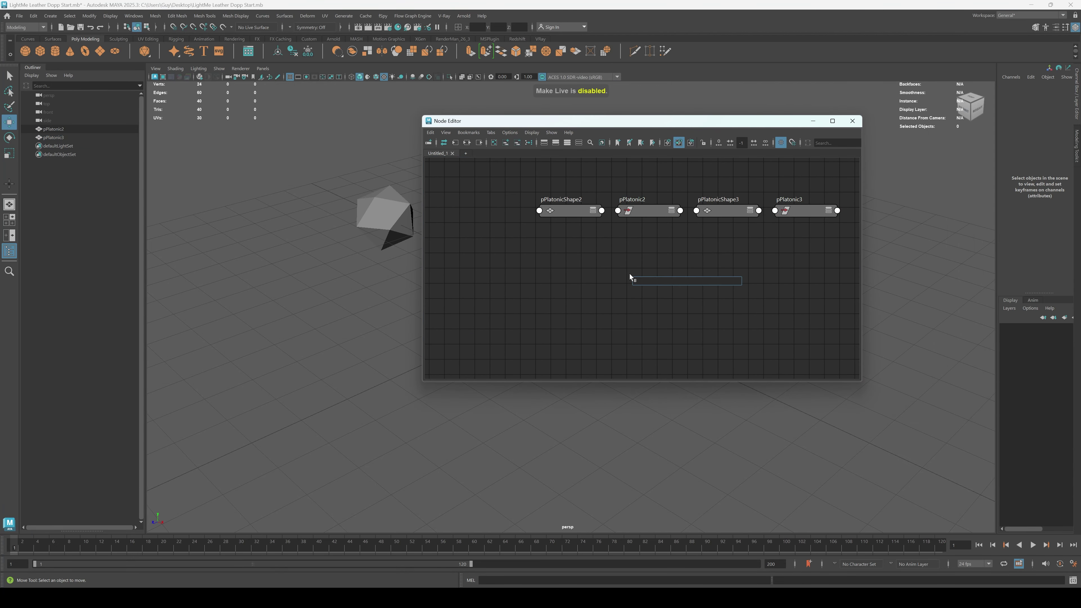
{"action": "type", "text": "gem"}
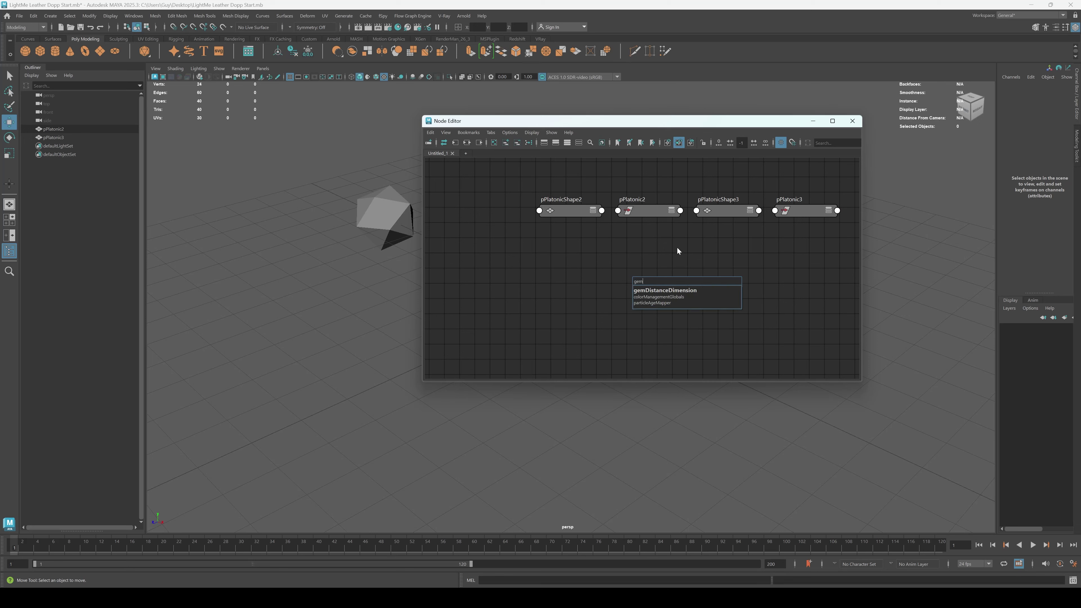
{"action": "left_click", "coordinate": [658, 291]}
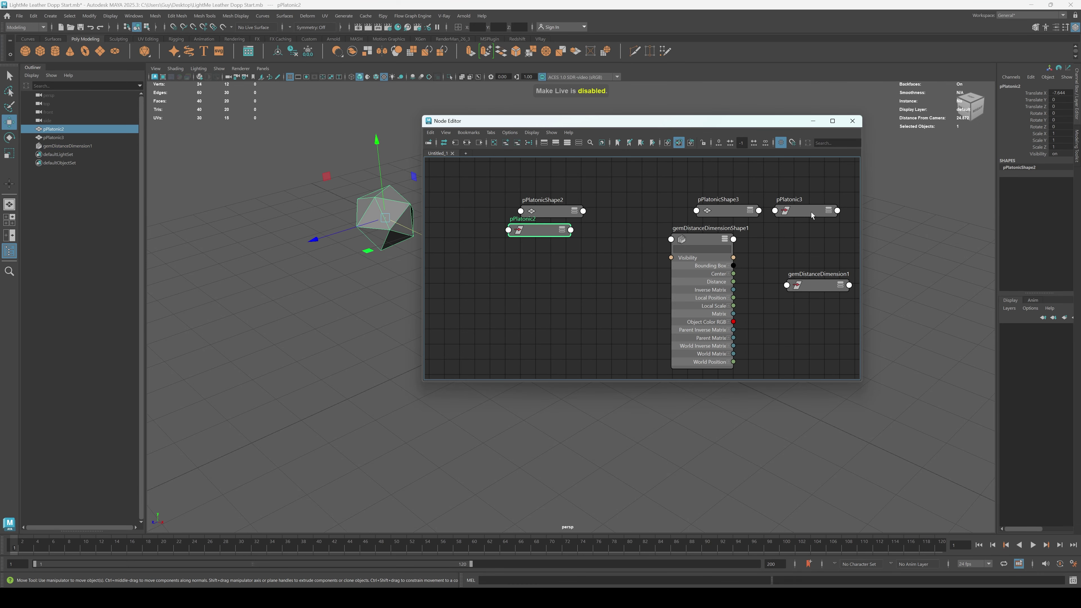
Rearrange the polyhedron nodes and connect pPlatonic2's Translate to the startPoint of gemDistanceDimensionShape1.
{"action": "left_click_drag", "start_coordinate": [810, 211], "coordinate": [541, 265]}
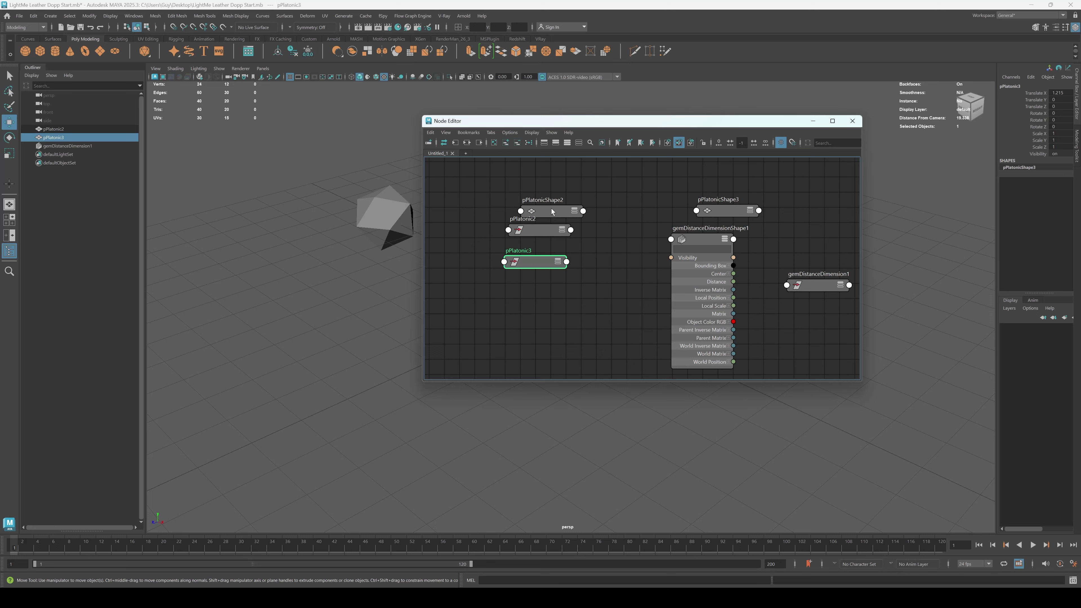
{"action": "left_click_drag", "start_coordinate": [551, 208], "coordinate": [663, 170]}
{"action": "left_click", "coordinate": [570, 230]}
{"action": "mouse_move", "coordinate": [630, 346]}
{"action": "left_click", "coordinate": [675, 349]}
{"action": "left_click", "coordinate": [671, 239]}
{"action": "left_click", "coordinate": [677, 243]}
{"action": "scroll", "coordinate": [421, 326], "scroll_direction": "down", "scroll_amount": 10}
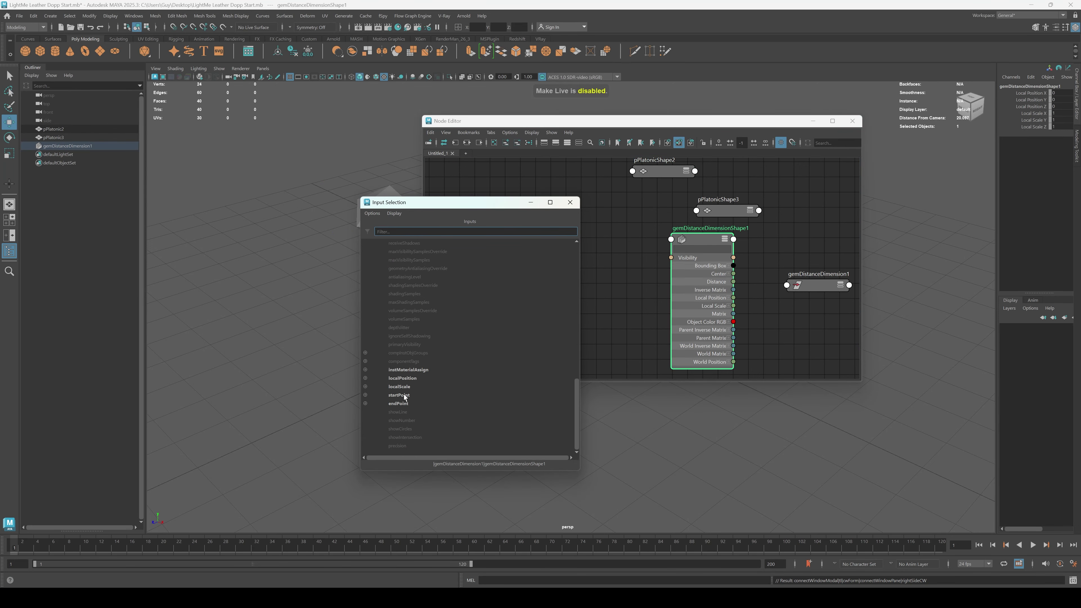
{"action": "left_click", "coordinate": [404, 395]}
Connect pPlatonic3's Translate to the endPoint of gemDistanceDimensionShape1.
{"action": "left_click", "coordinate": [567, 262]}
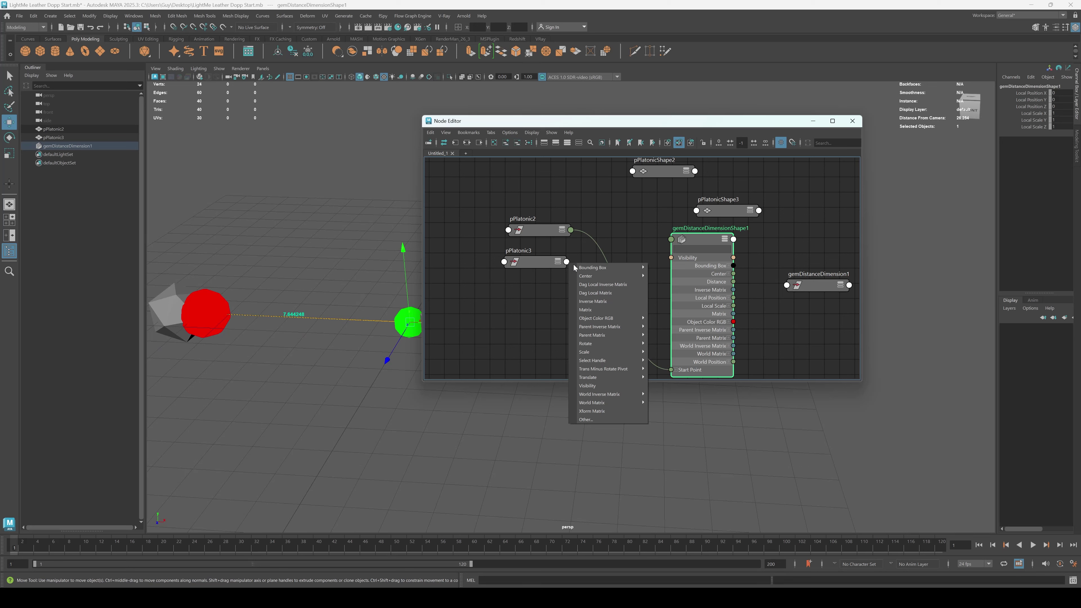
{"action": "mouse_move", "coordinate": [588, 378]}
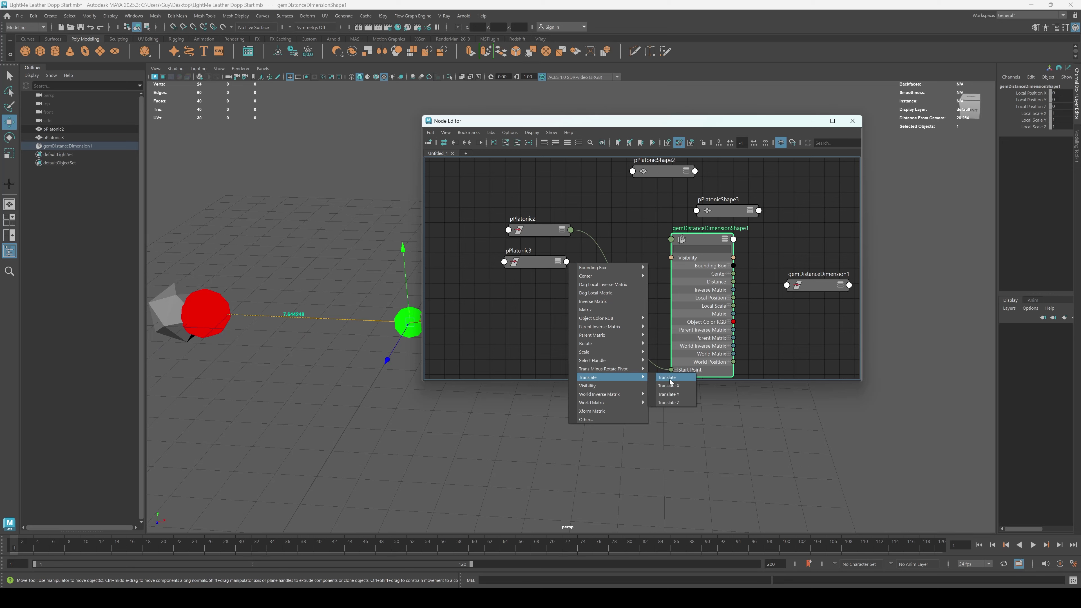
{"action": "left_click", "coordinate": [667, 377]}
{"action": "left_click", "coordinate": [671, 240]}
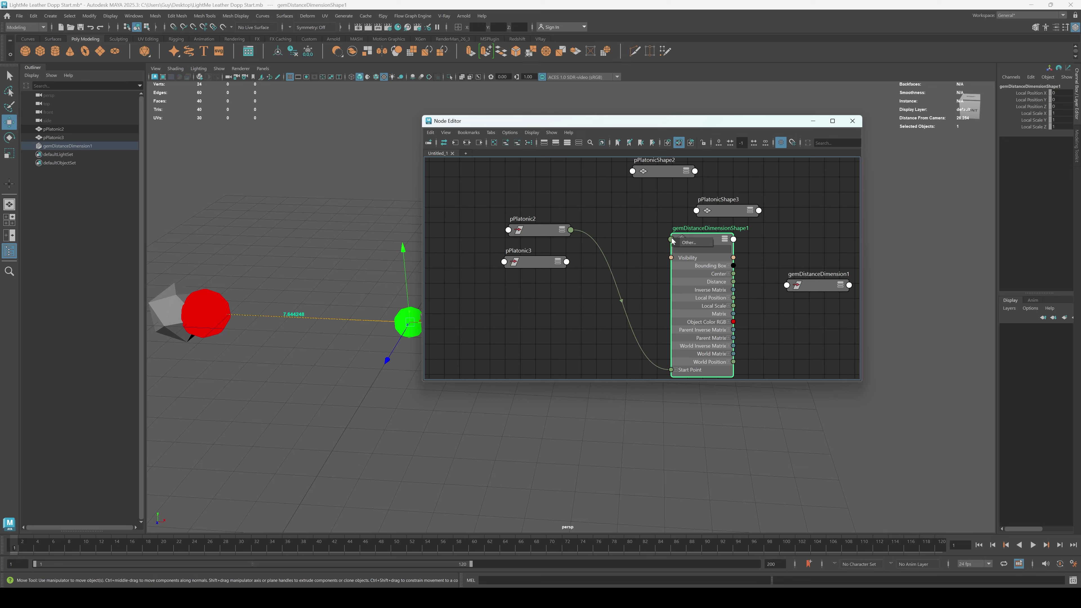
{"action": "left_click", "coordinate": [688, 242]}
{"action": "left_click", "coordinate": [397, 403]}
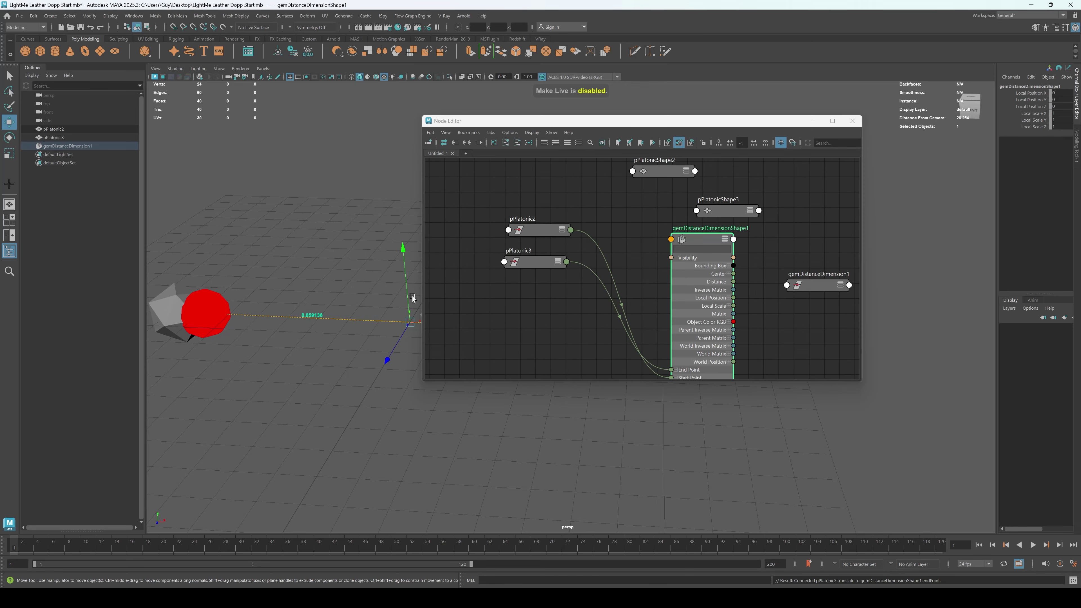
Reposition both connected polyhedra in the viewport to test the live distance dimension.
{"action": "right_click_drag", "start_coordinate": [412, 298], "coordinate": [338, 241], "text": "alt"}
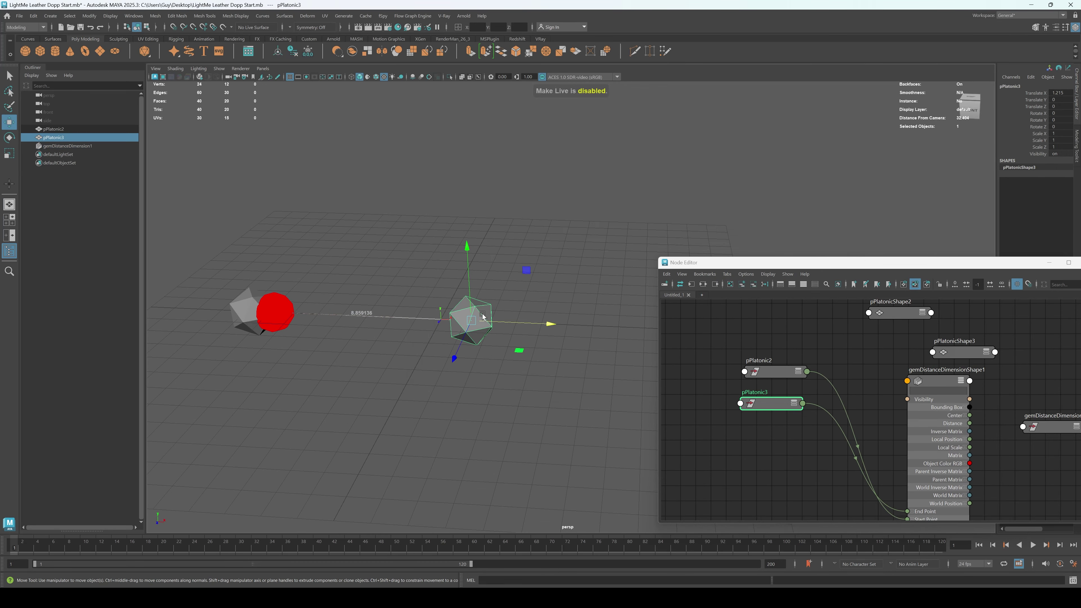
{"action": "left_click_drag", "start_coordinate": [473, 318], "coordinate": [576, 169]}
{"action": "left_click", "coordinate": [255, 314]}
{"action": "left_click_drag", "start_coordinate": [259, 317], "coordinate": [263, 318]}
{"action": "left_click_drag", "start_coordinate": [546, 341], "coordinate": [456, 360]}
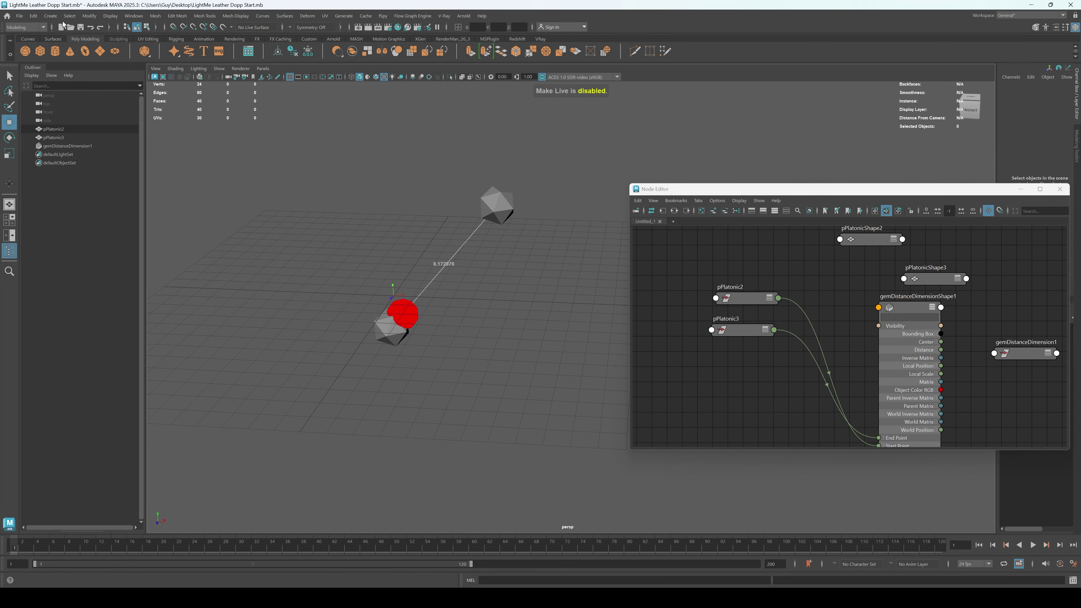
Create a camera and delete the connections from both polyhedra to the distance dimension.
{"action": "left_click", "coordinate": [34, 16]}
{"action": "mouse_move", "coordinate": [50, 16]}
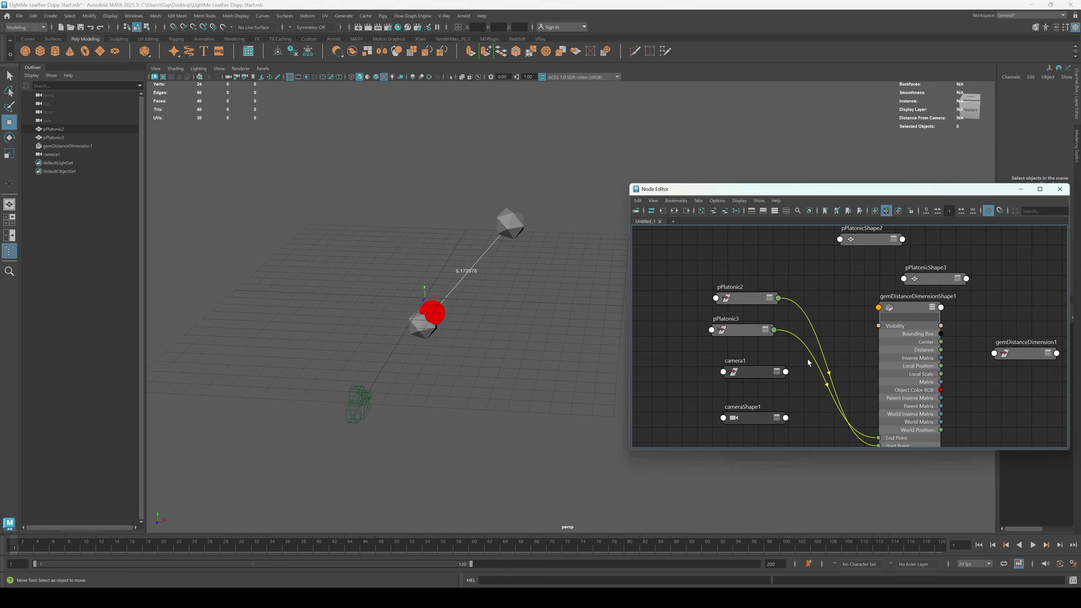
{"action": "key", "text": "Delete"}
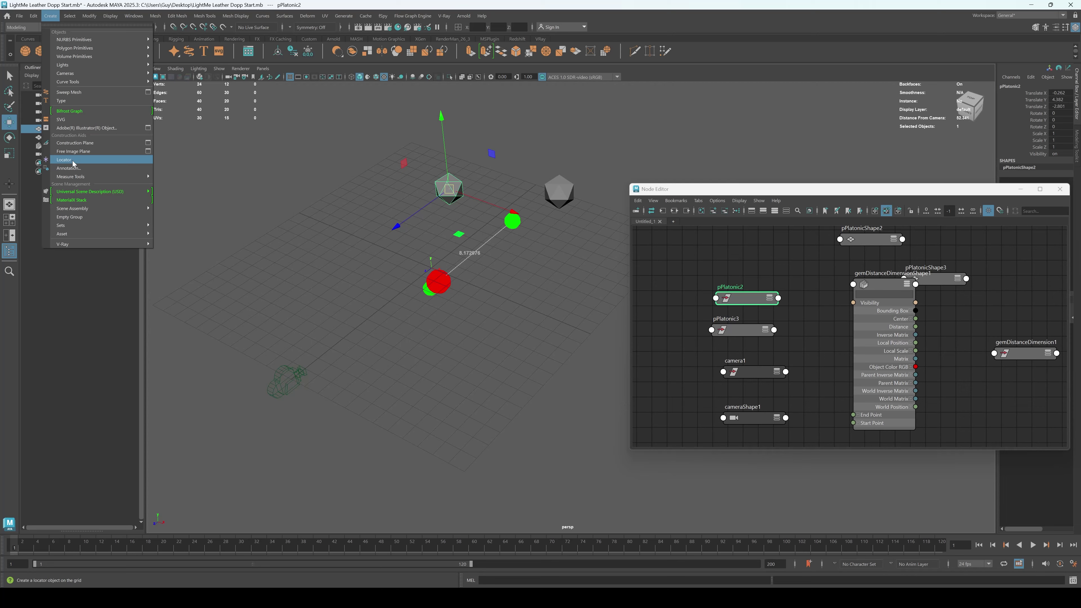
Create a locator and connect camera1's Translate to the distance dimension's Start Point.
{"action": "left_click", "coordinate": [64, 160]}
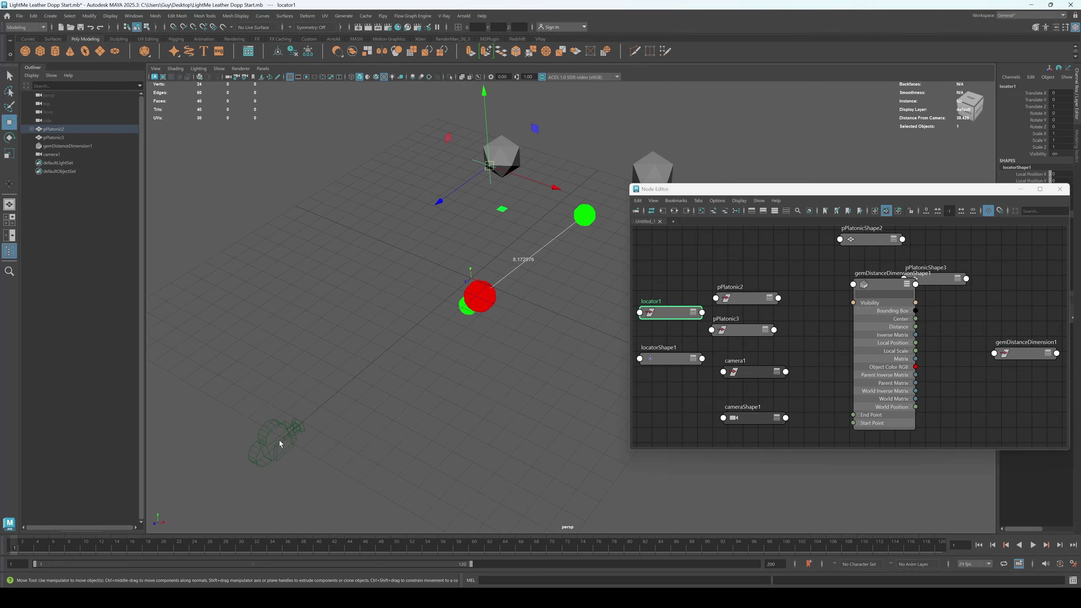
{"action": "left_click", "coordinate": [279, 440]}
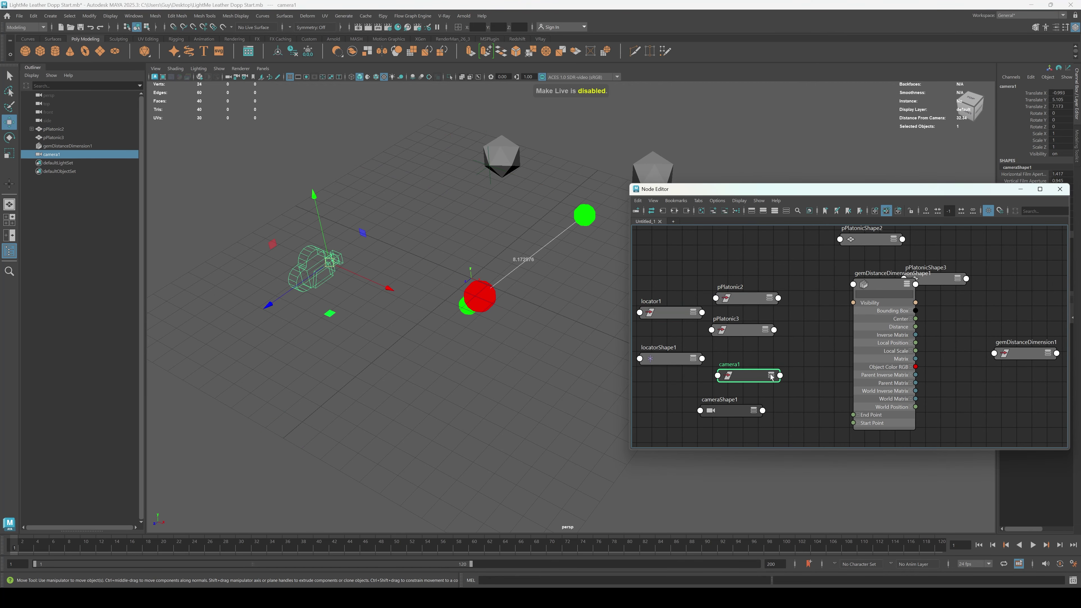
{"action": "left_click", "coordinate": [771, 375]}
{"action": "left_click", "coordinate": [771, 376]}
{"action": "left_click_drag", "start_coordinate": [758, 378], "coordinate": [853, 422]}
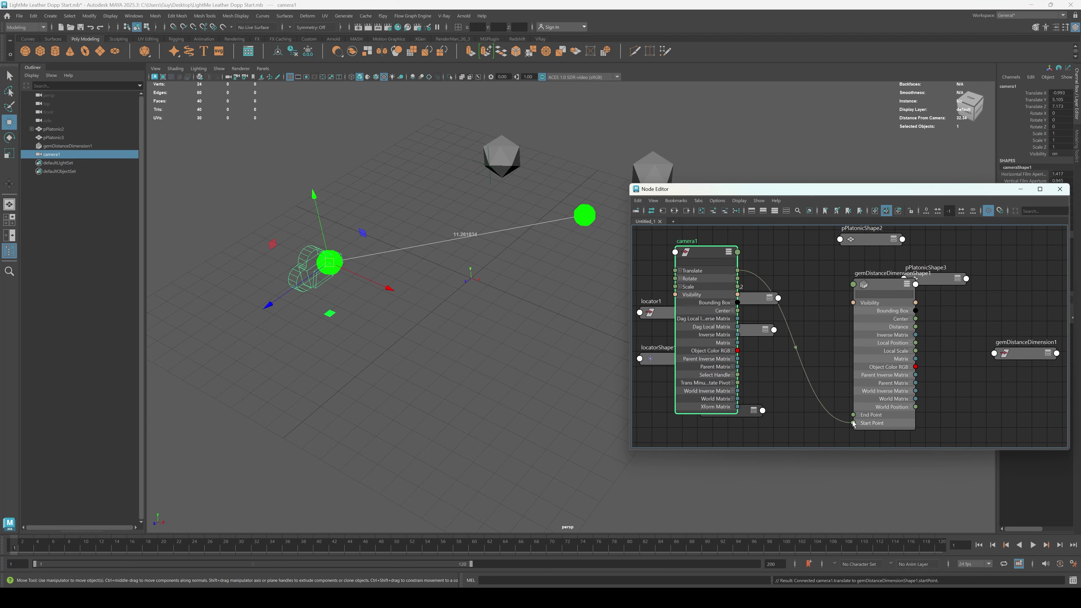
Expand the locator1 node and connect its Translate to the distance dimension's End Point.
{"action": "left_click_drag", "start_coordinate": [703, 259], "coordinate": [755, 238]}
{"action": "left_click_drag", "start_coordinate": [678, 313], "coordinate": [768, 402]}
{"action": "left_click", "coordinate": [783, 401]}
{"action": "left_click", "coordinate": [783, 401]}
{"action": "middle_click_drag", "start_coordinate": [786, 404], "coordinate": [732, 320], "text": "alt"}
{"action": "left_click_drag", "start_coordinate": [738, 337], "coordinate": [802, 332]}
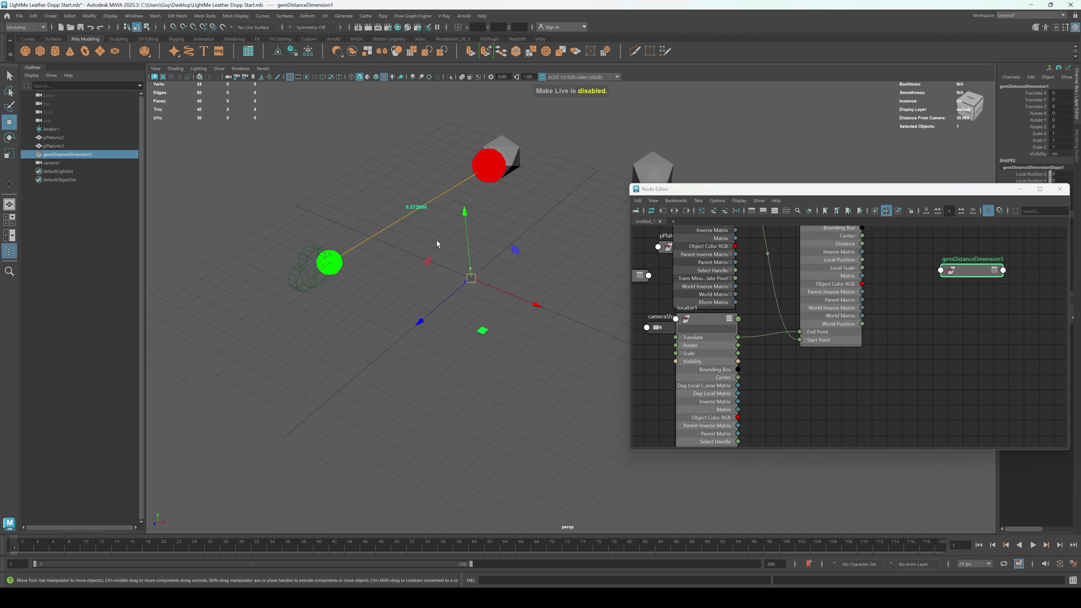
Turn off Show Circle for the distance dimension and move camera1 to a new position.
{"action": "key", "text": "ctrl+a"}
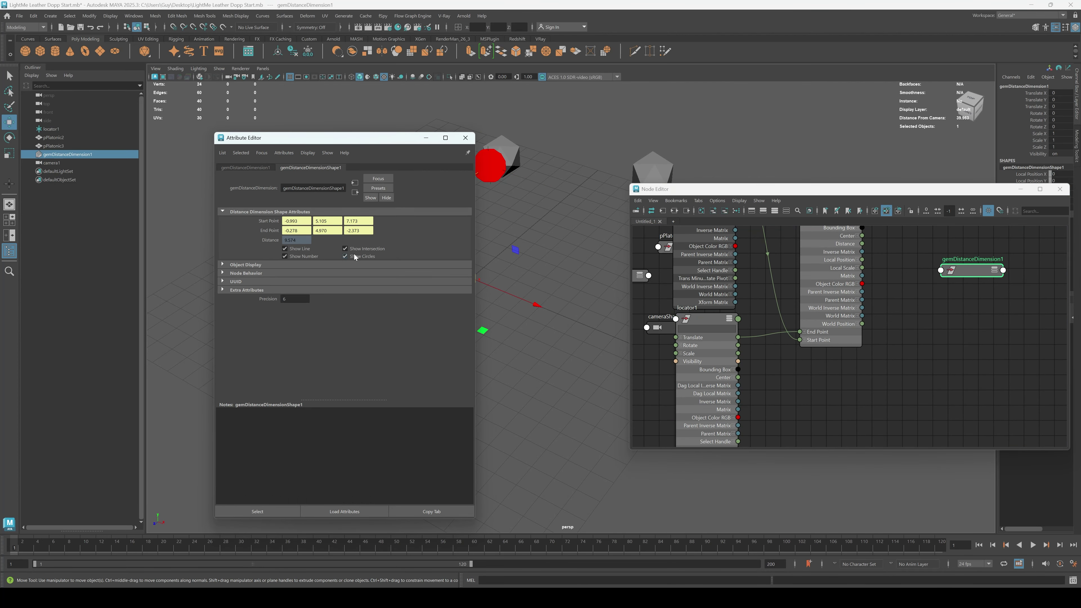
{"action": "key", "text": "ctrl+a"}
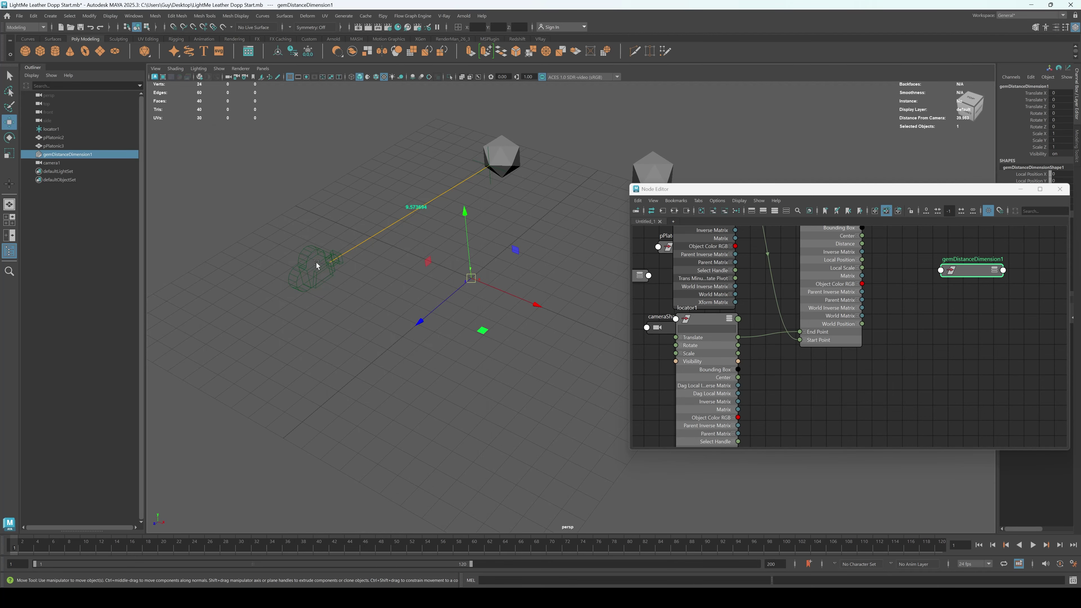
{"action": "left_click", "coordinate": [329, 281]}
{"action": "left_click_drag", "start_coordinate": [328, 279], "coordinate": [305, 202]}
{"action": "left_click", "coordinate": [494, 175]}
{"action": "left_click", "coordinate": [494, 175]}
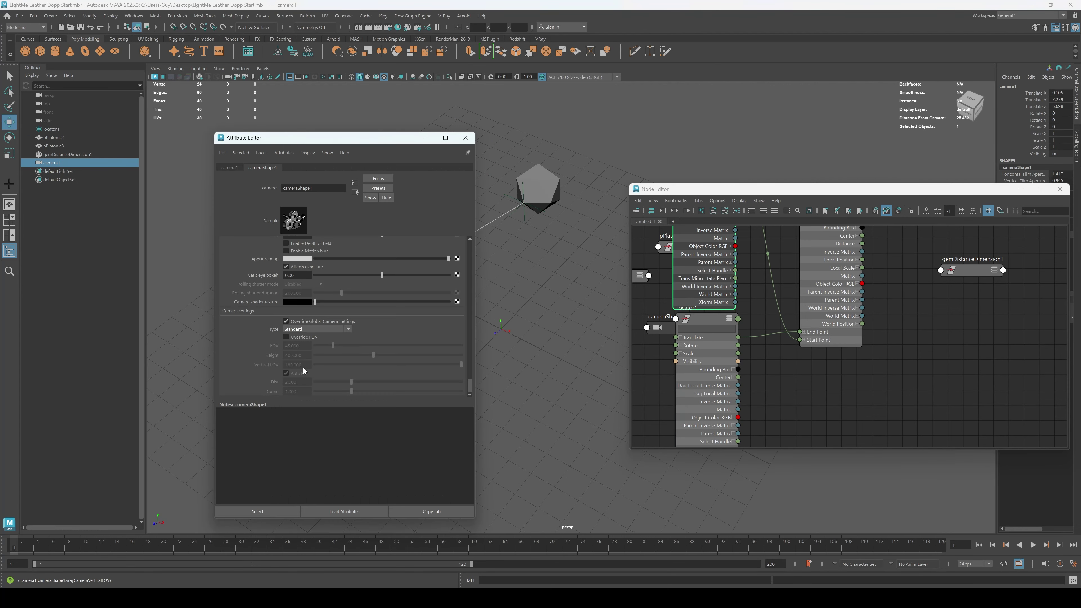
Turn on Enable Depth of field and Specify focus in cameraShape1's V-Ray physical camera attributes.
{"action": "scroll", "coordinate": [305, 368], "scroll_direction": "up", "scroll_amount": 5}
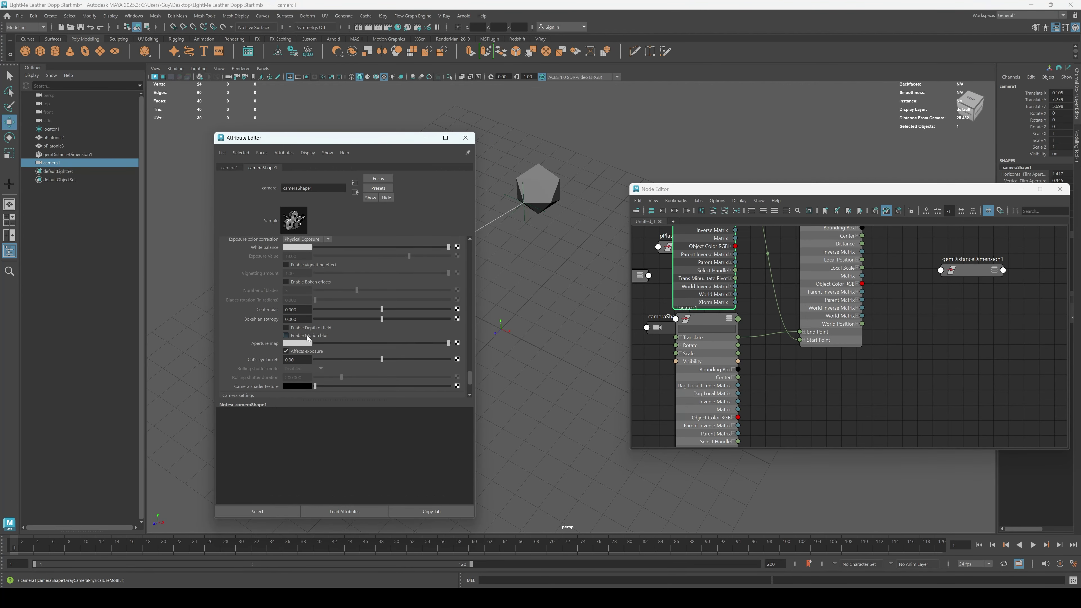
{"action": "left_click", "coordinate": [321, 326]}
{"action": "scroll", "coordinate": [321, 326], "scroll_direction": "up", "scroll_amount": 3}
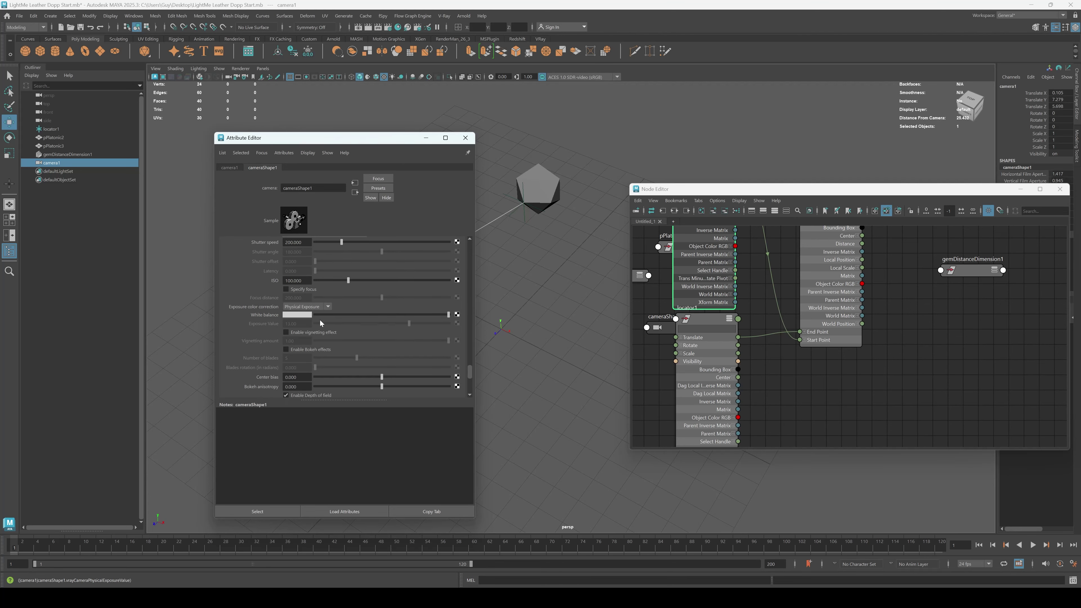
{"action": "left_click", "coordinate": [314, 289]}
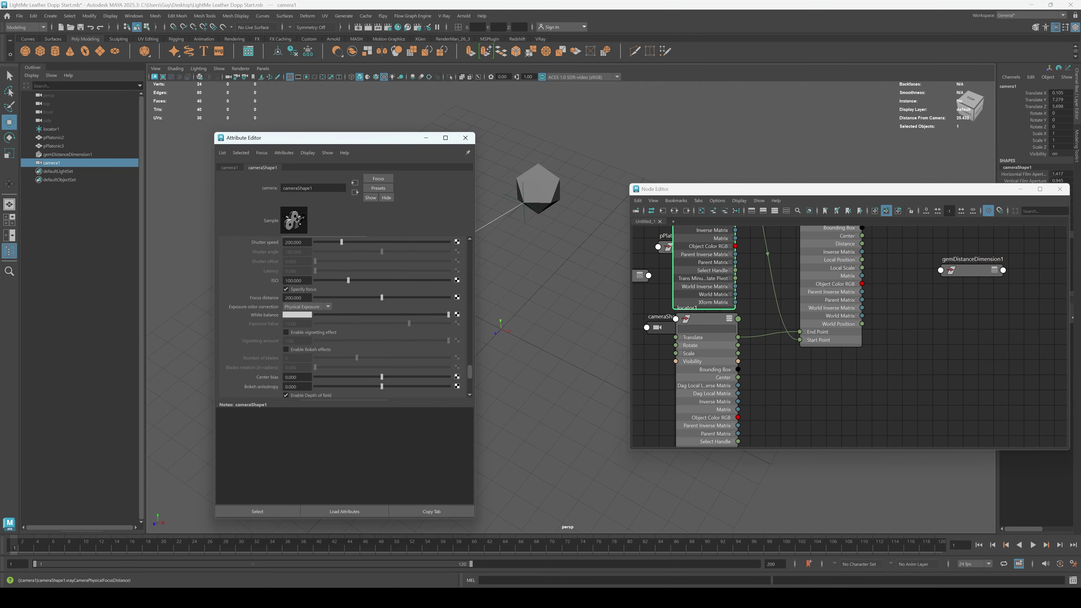
Connect the distance dimension's Distance output to cameraShape1's Vray Camera Physical Focus Distance.
{"action": "left_click", "coordinate": [296, 298]}
{"action": "left_click_drag", "start_coordinate": [349, 138], "coordinate": [248, 103]}
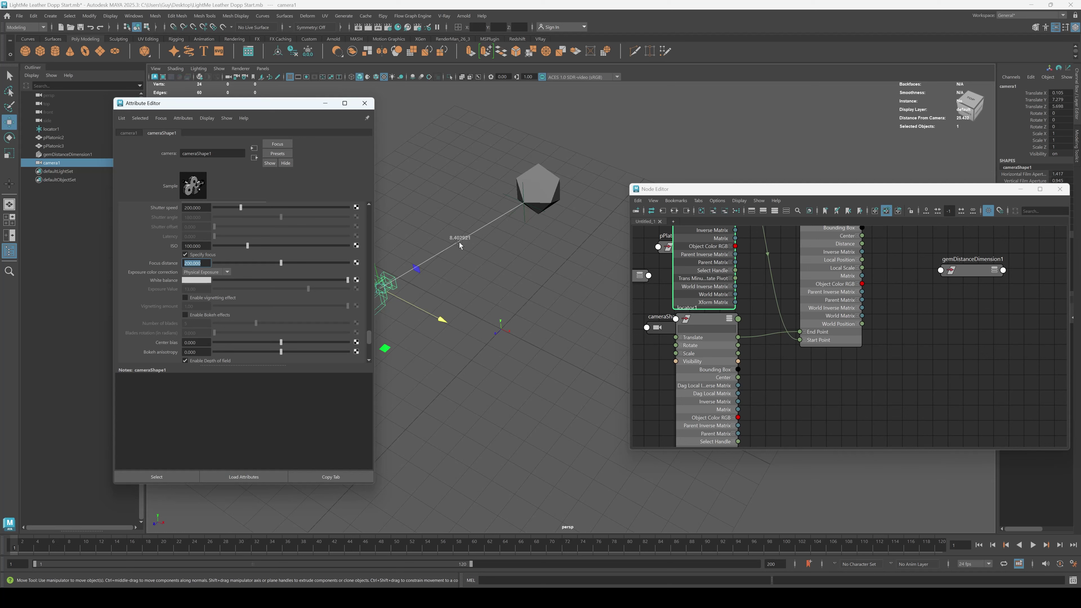
{"action": "middle_click_drag", "start_coordinate": [873, 289], "coordinate": [871, 347], "text": "alt"}
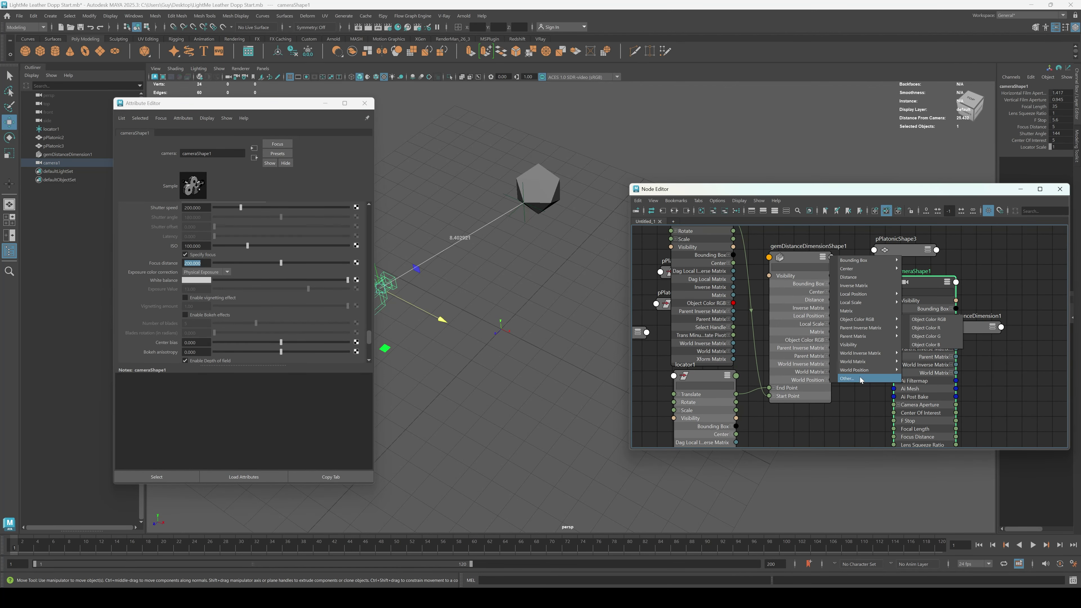
{"action": "left_click", "coordinate": [855, 278]}
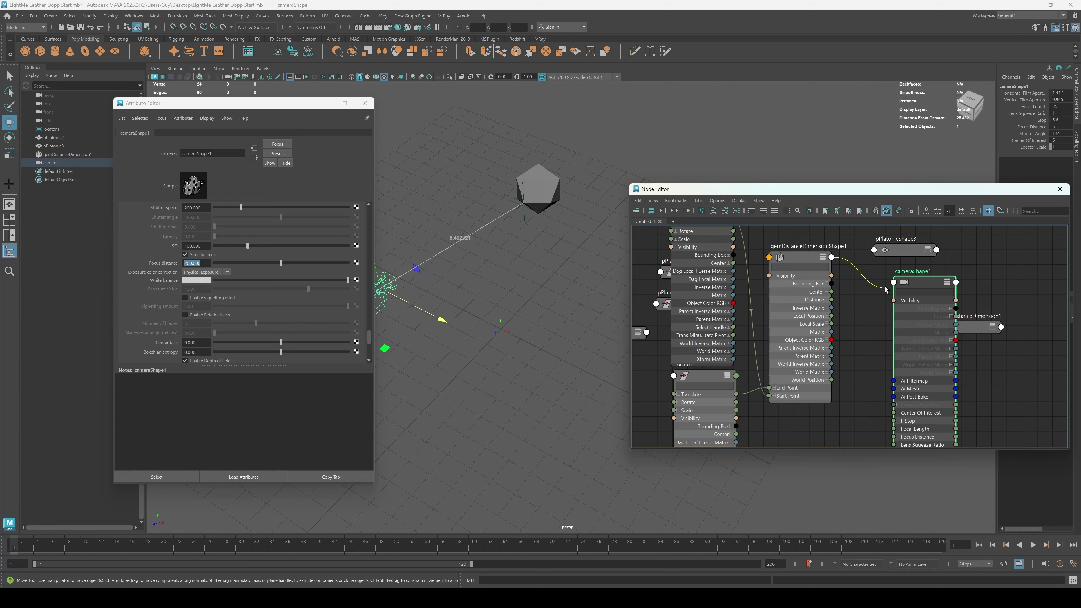
{"action": "left_click", "coordinate": [892, 283]}
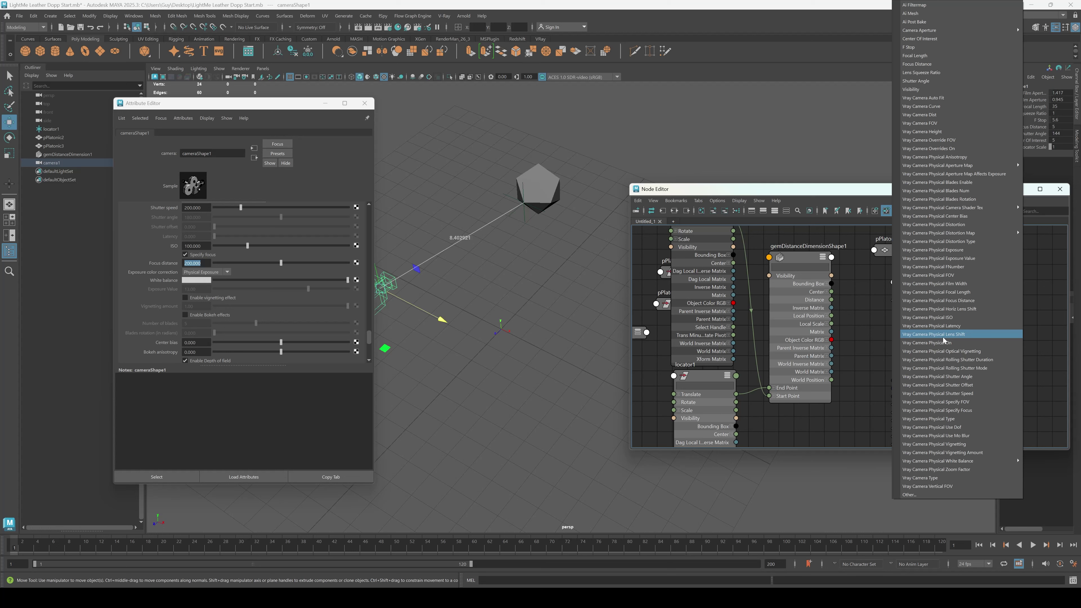
{"action": "left_click", "coordinate": [944, 300]}
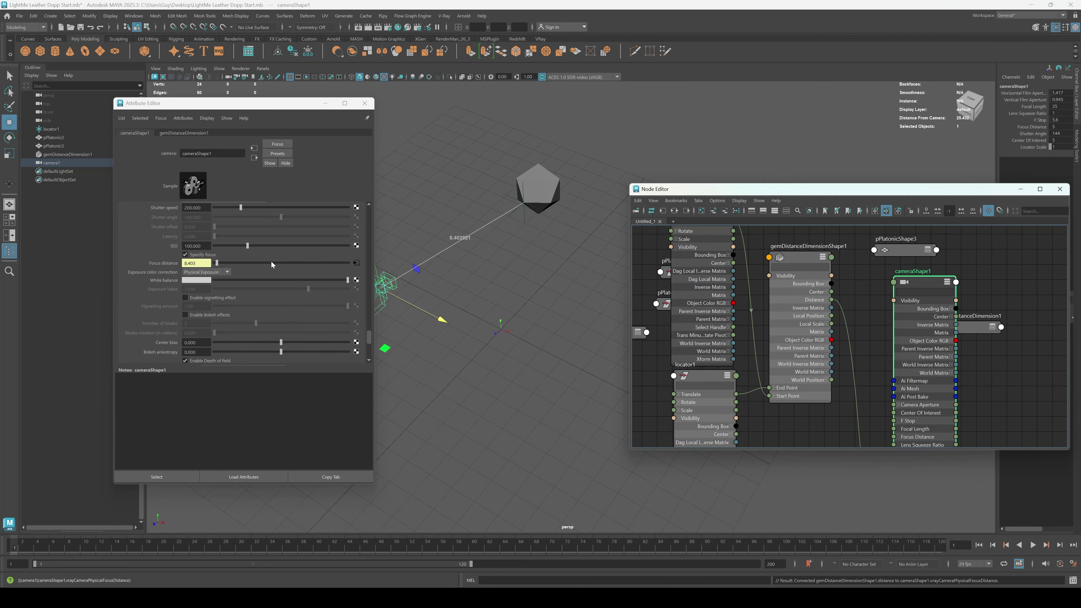
Move camera1 and then locator1 in the viewport to test the linked focus distance.
{"action": "left_click_drag", "start_coordinate": [199, 263], "coordinate": [188, 265]}
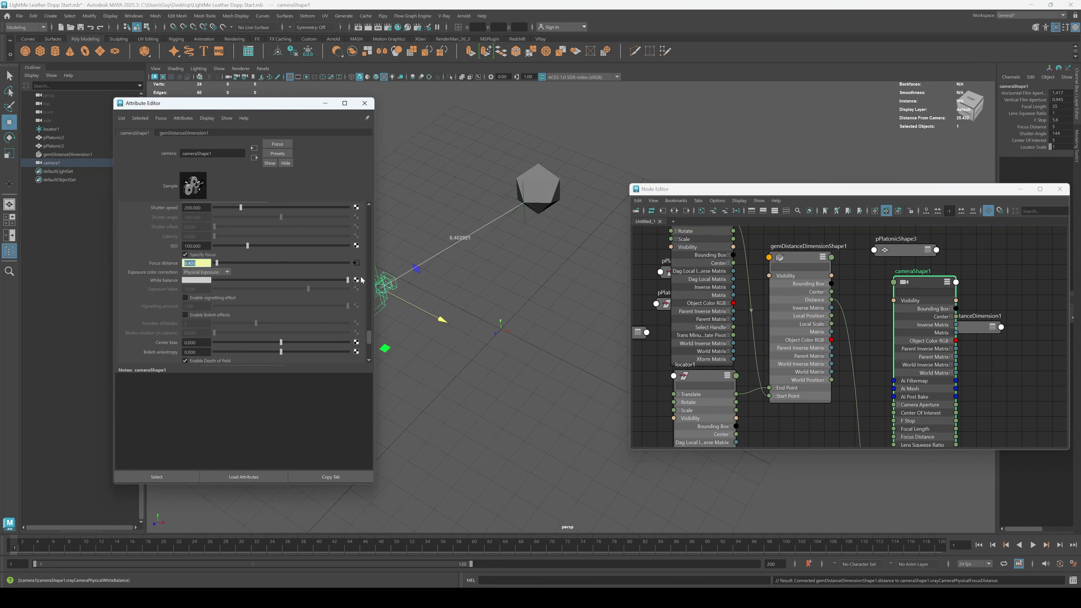
{"action": "left_click", "coordinate": [462, 240]}
{"action": "left_click", "coordinate": [475, 261]}
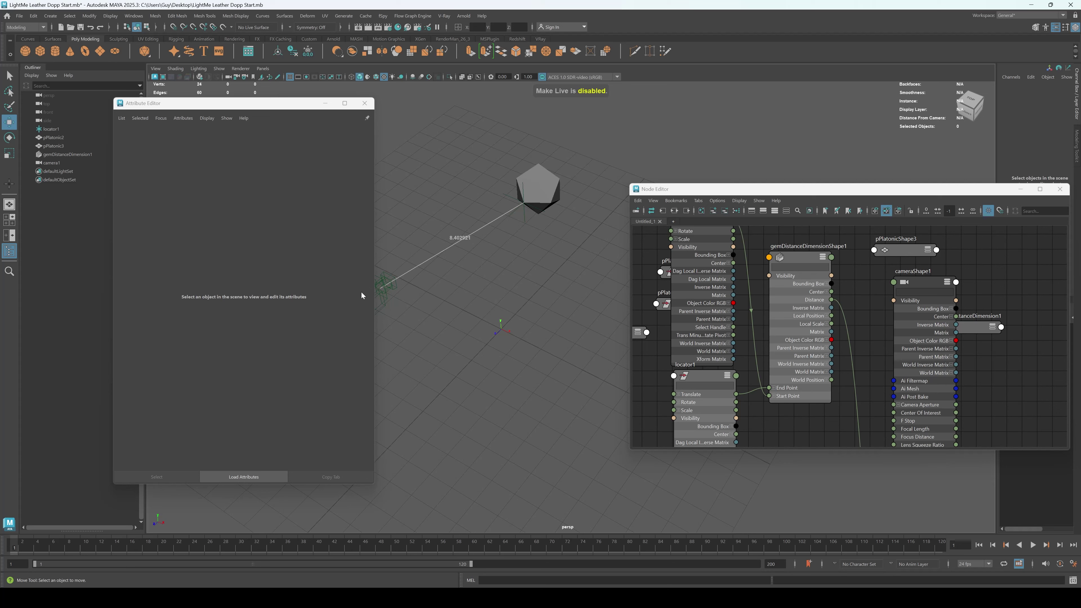
{"action": "left_click", "coordinate": [388, 294]}
{"action": "left_click_drag", "start_coordinate": [386, 291], "coordinate": [461, 353]}
{"action": "left_click", "coordinate": [509, 201]}
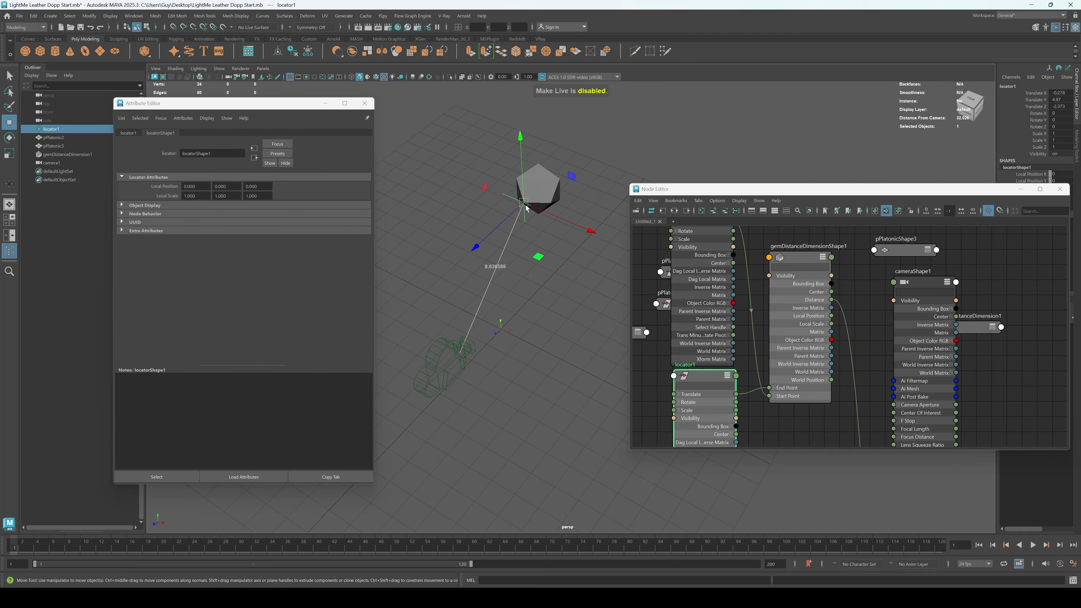
{"action": "mouse_move", "coordinate": [524, 204]}
{"action": "left_mouse_down"}
{"action": "mouse_move", "coordinate": [533, 187]}
{"action": "mouse_move", "coordinate": [525, 200]}
{"action": "left_mouse_up"}
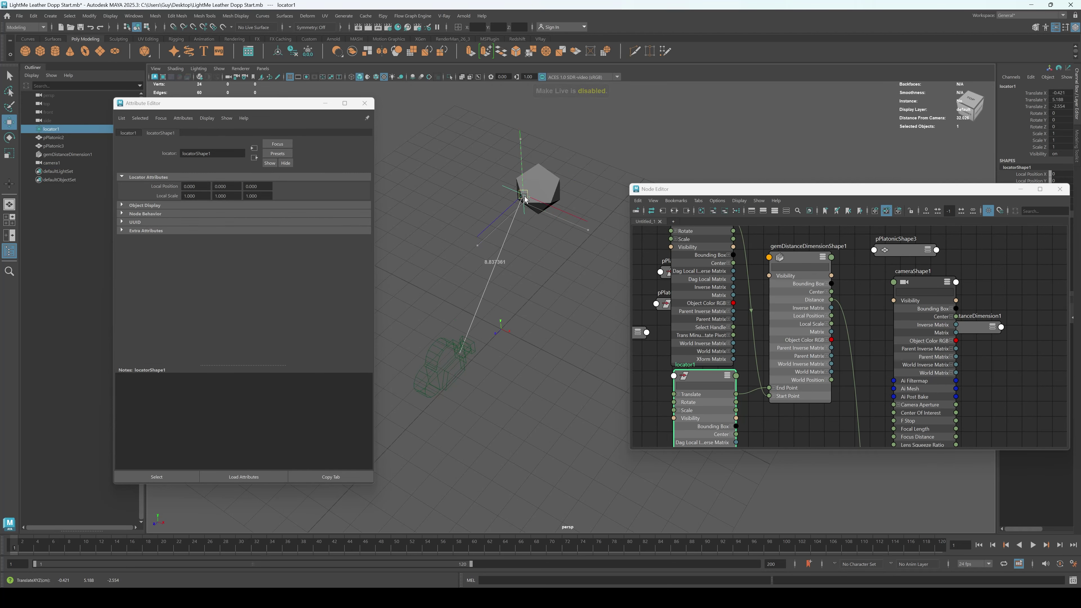
Undo the recent locator and camera moves.
{"action": "key", "text": "ctrl+z"}
{"action": "key", "text": "ctrl+z"}
{"action": "key", "text": "ctrl+z"}
{"action": "key", "text": "ctrl+z"}
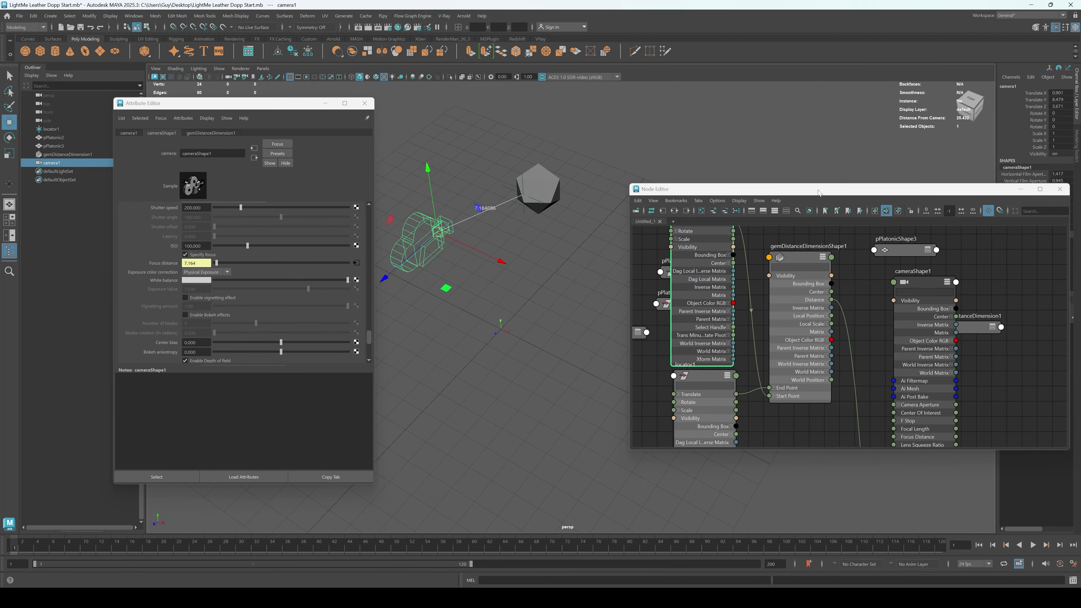
Move the Node Editor clear of the polyhedron and reposition camera1 lower in the viewport.
{"action": "left_click_drag", "start_coordinate": [818, 193], "coordinate": [663, 195]}
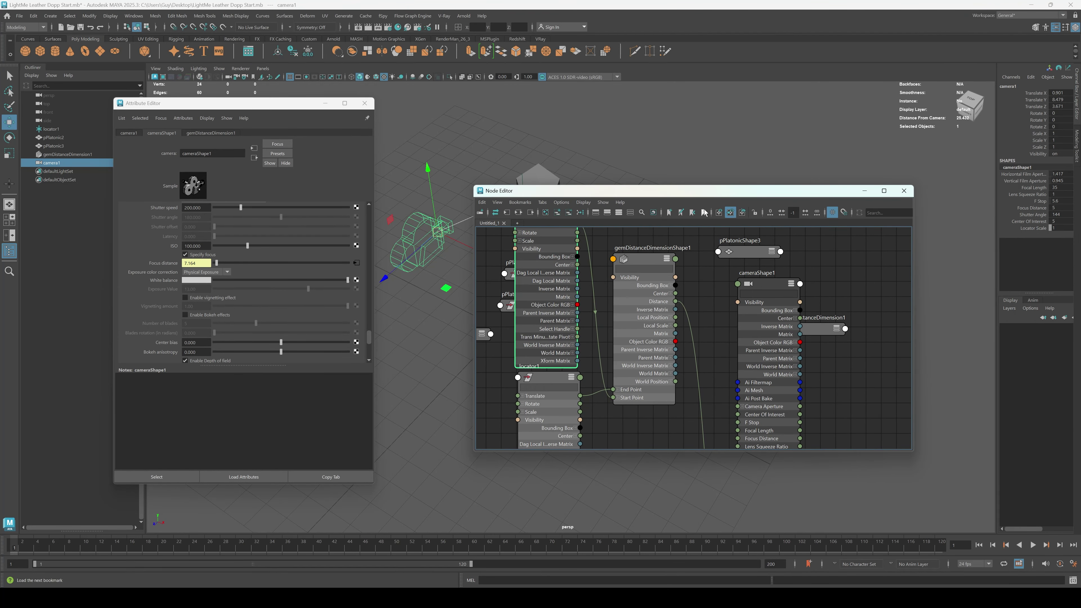
{"action": "left_click_drag", "start_coordinate": [663, 192], "coordinate": [740, 191]}
{"action": "left_click_drag", "start_coordinate": [438, 232], "coordinate": [428, 281]}
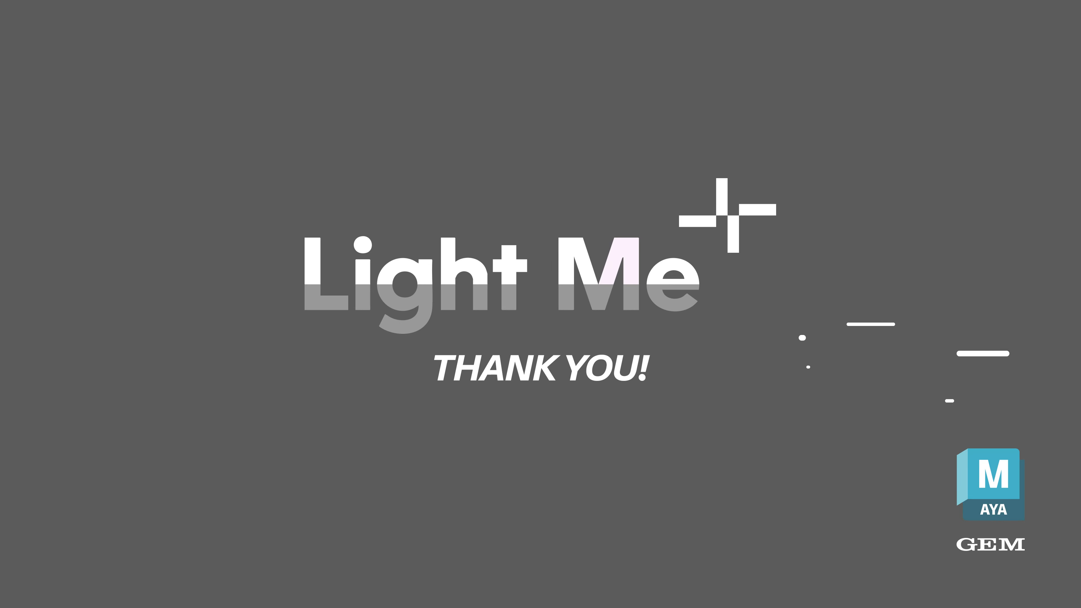